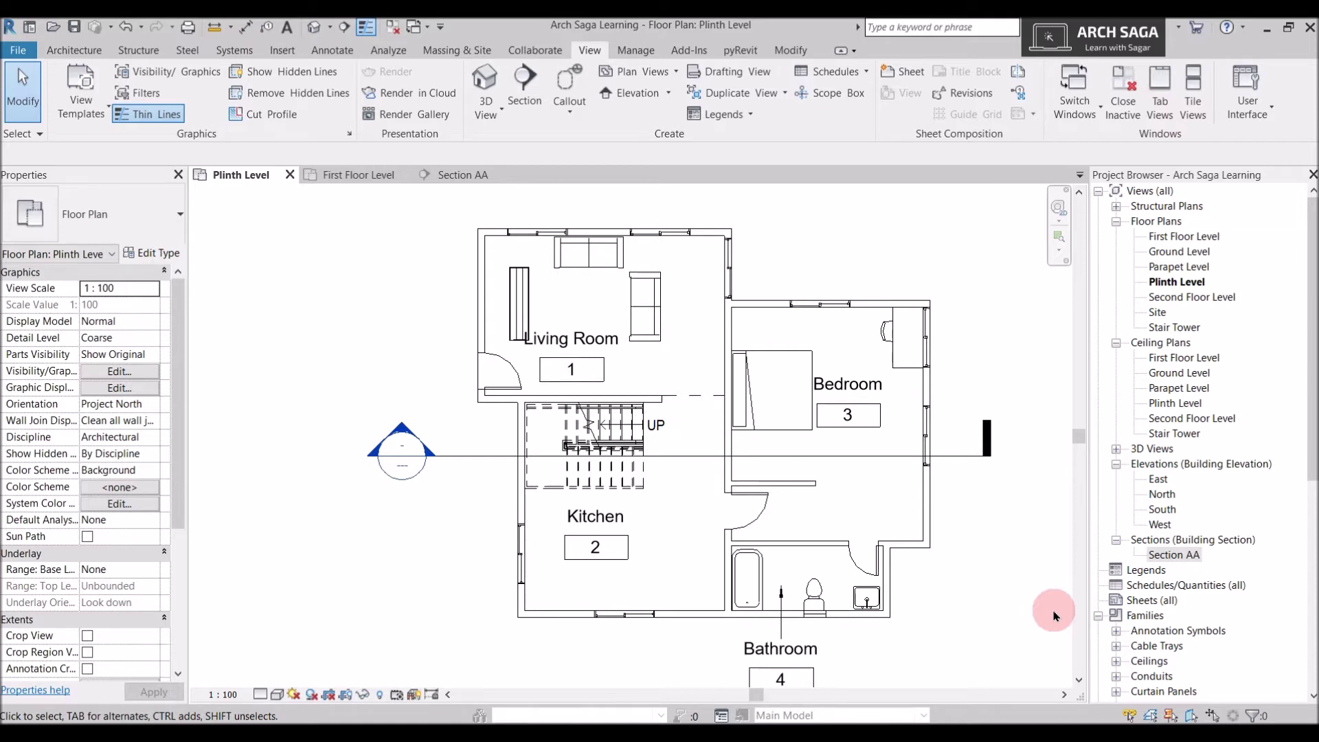
- Sketch a trial stair run with the Architecture Stair tool and finish it
scroll(604, 505, "up", 3)
scroll(616, 501, "down", 1)
scroll(636, 440, "up", 2)
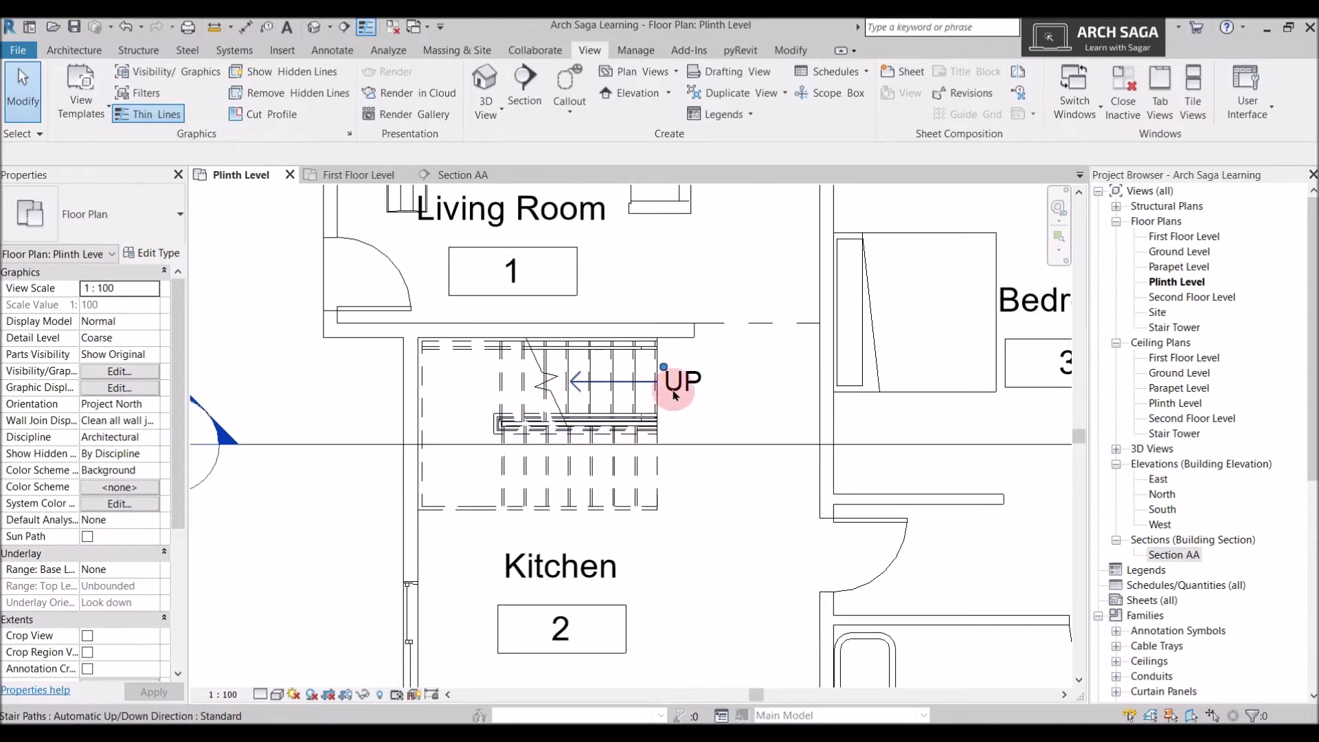
scroll(619, 296, "down", 4)
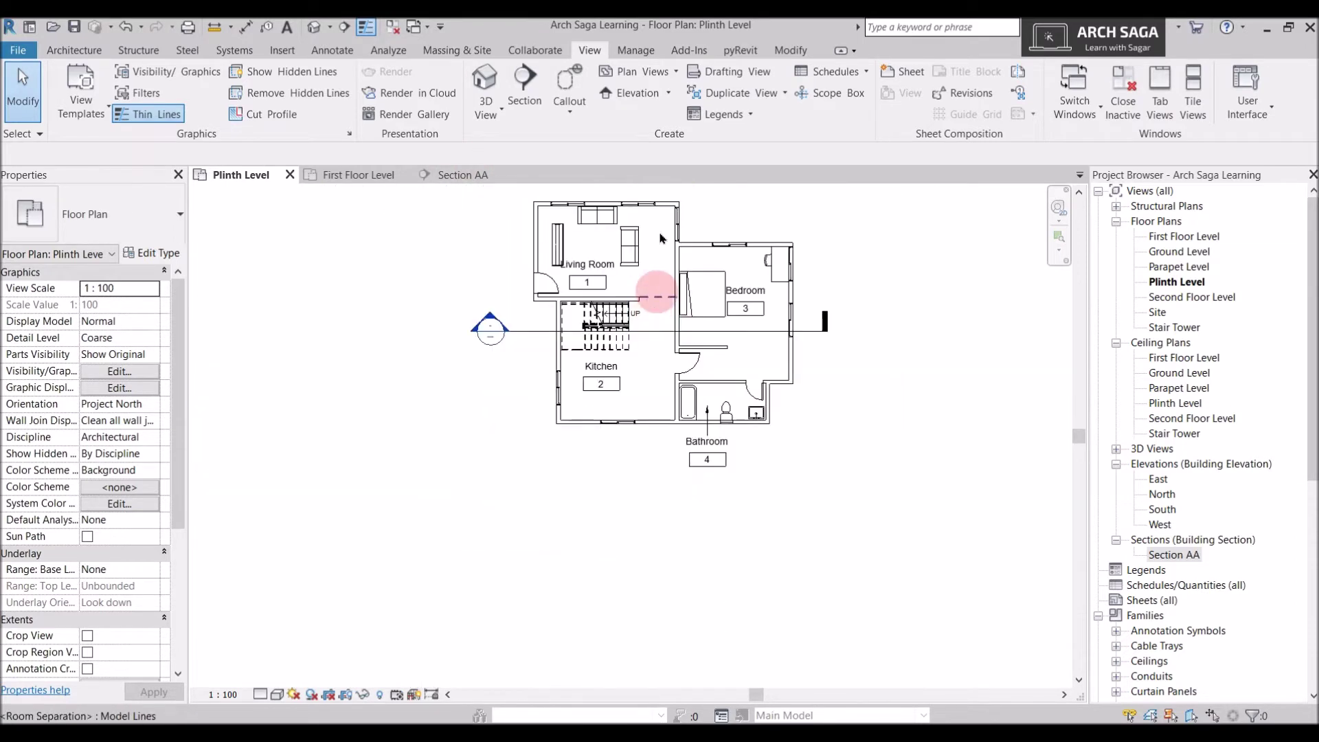
left_click(74, 50)
left_click(639, 120)
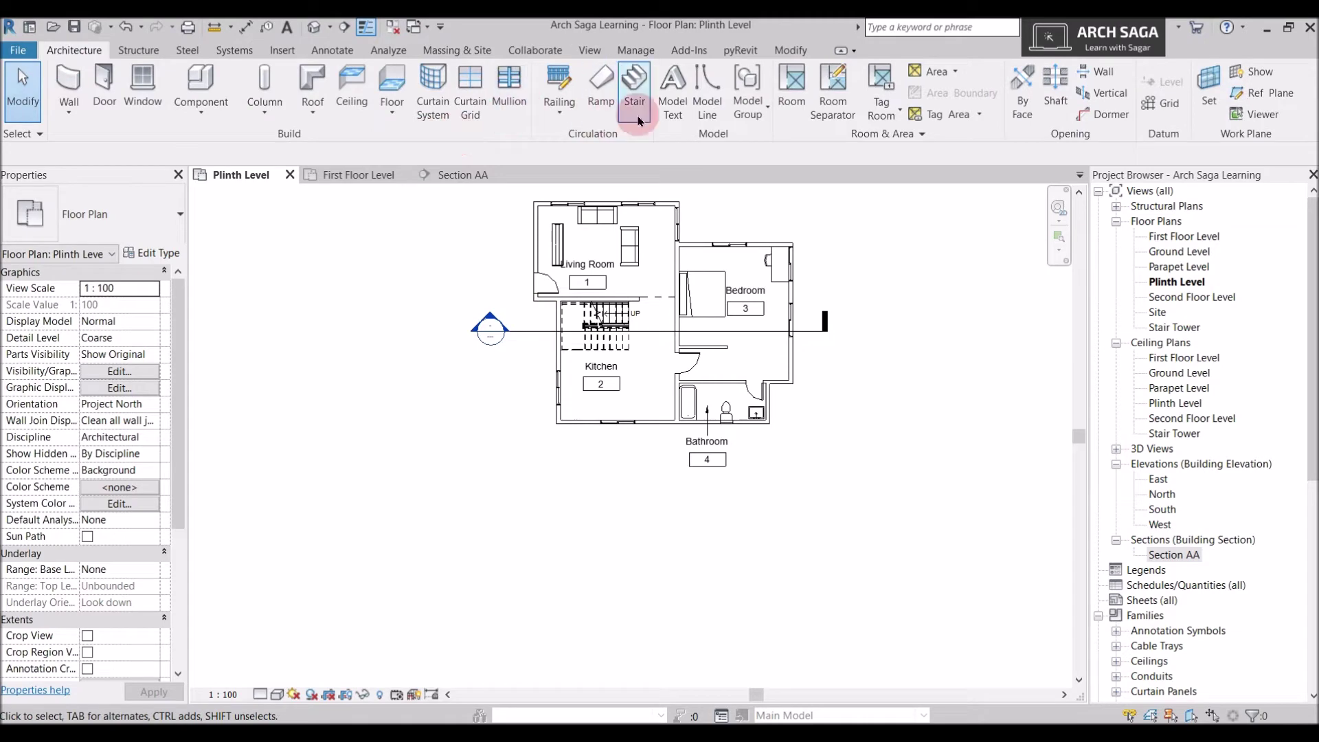
scroll(450, 449, "up", 1)
left_click(454, 452)
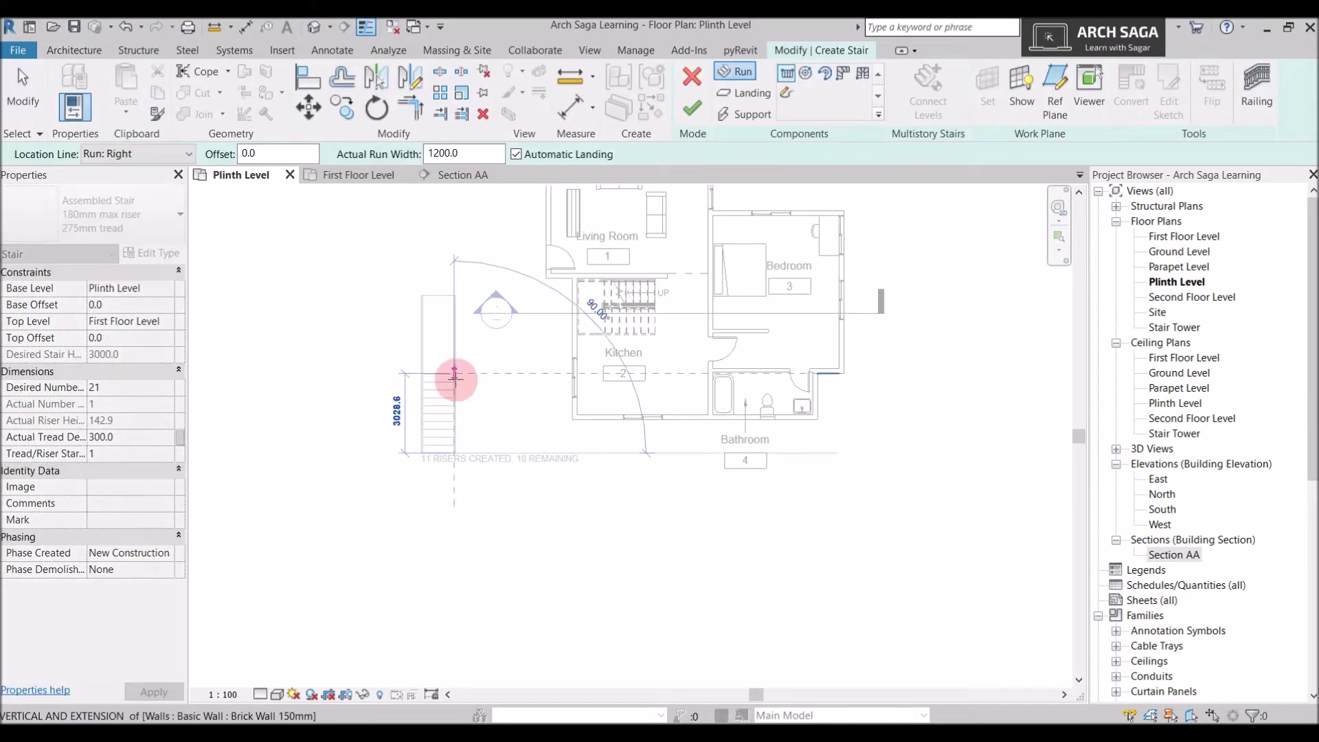
left_click(693, 108)
- Select the trial stair and delete it
scroll(429, 460, "up", 3)
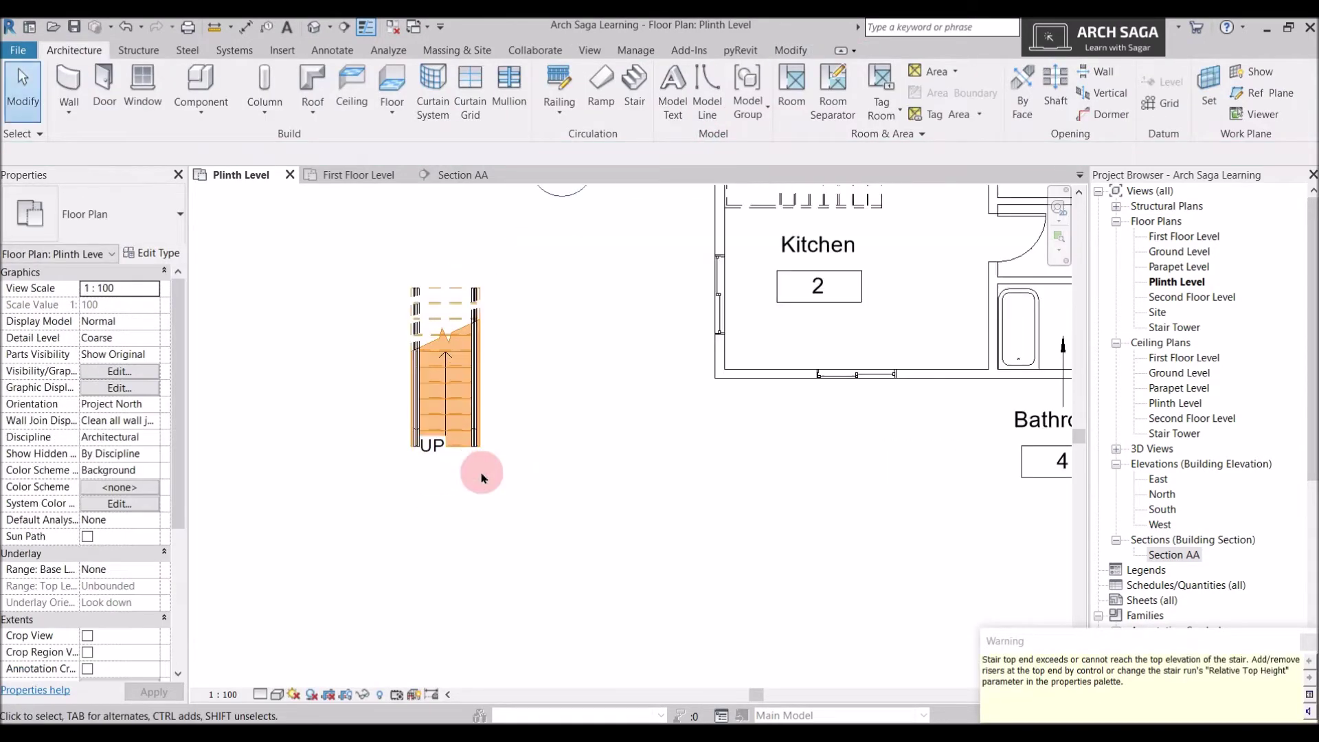
scroll(474, 457, "up", 2)
scroll(433, 441, "up", 2)
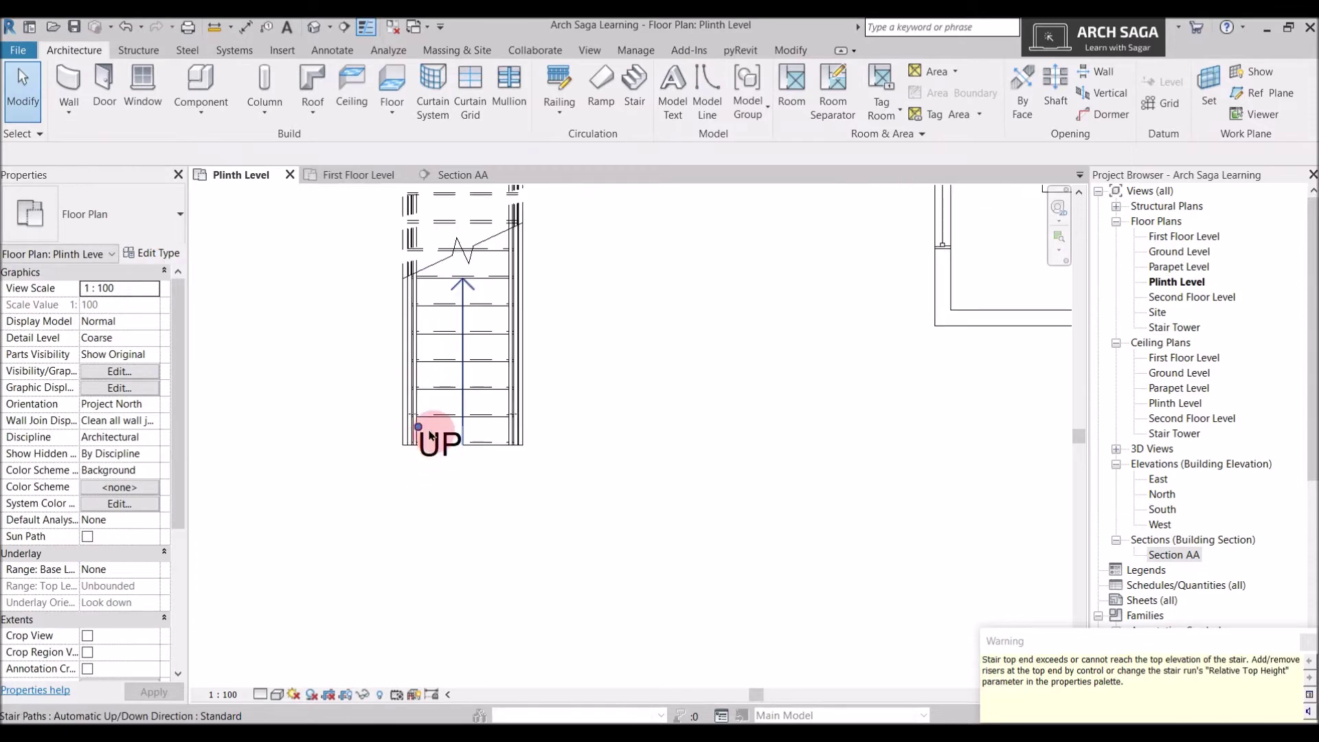
scroll(456, 329, "down", 2)
left_click(444, 407)
key("Delete")
- Delete the Plinth Level stair's existing UP stair path
scroll(445, 546, "down", 4)
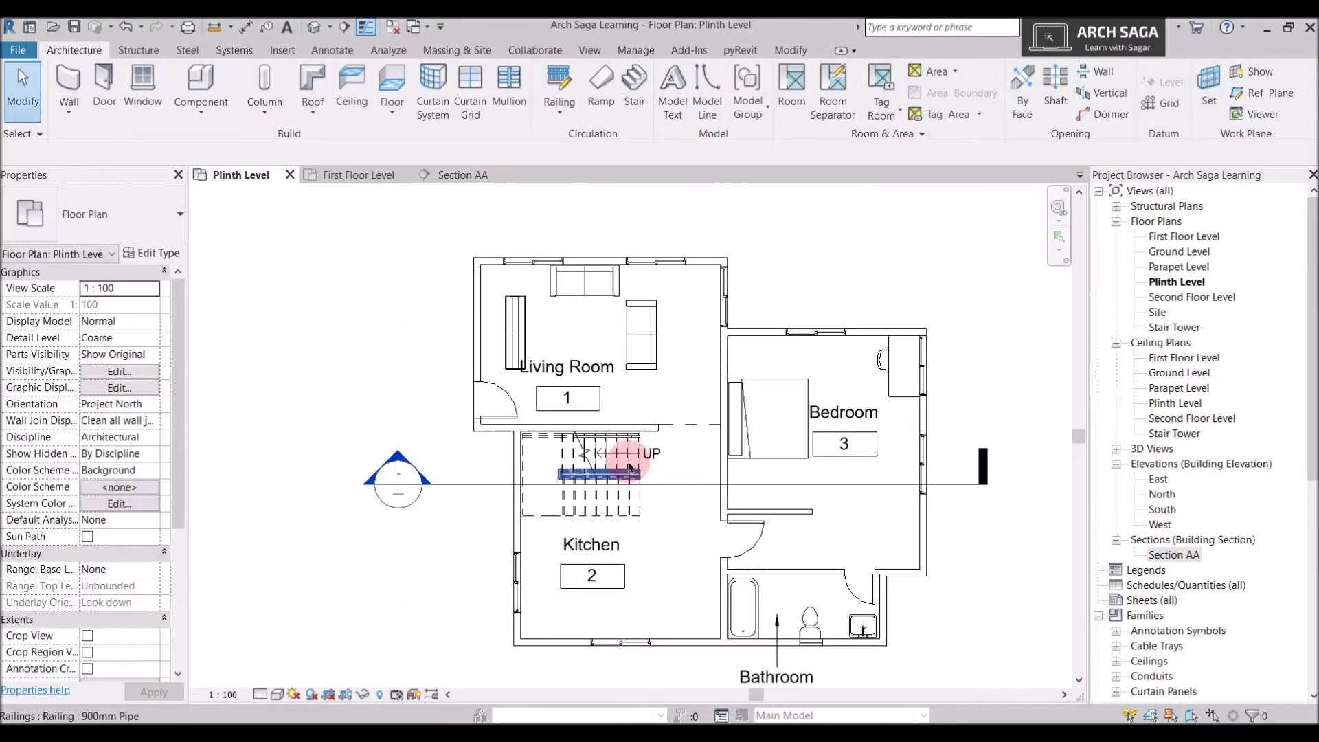
scroll(630, 468, "up", 2)
scroll(687, 487, "up", 2)
middle_click_drag(687, 488, 679, 487)
left_click(621, 445)
key("Delete")
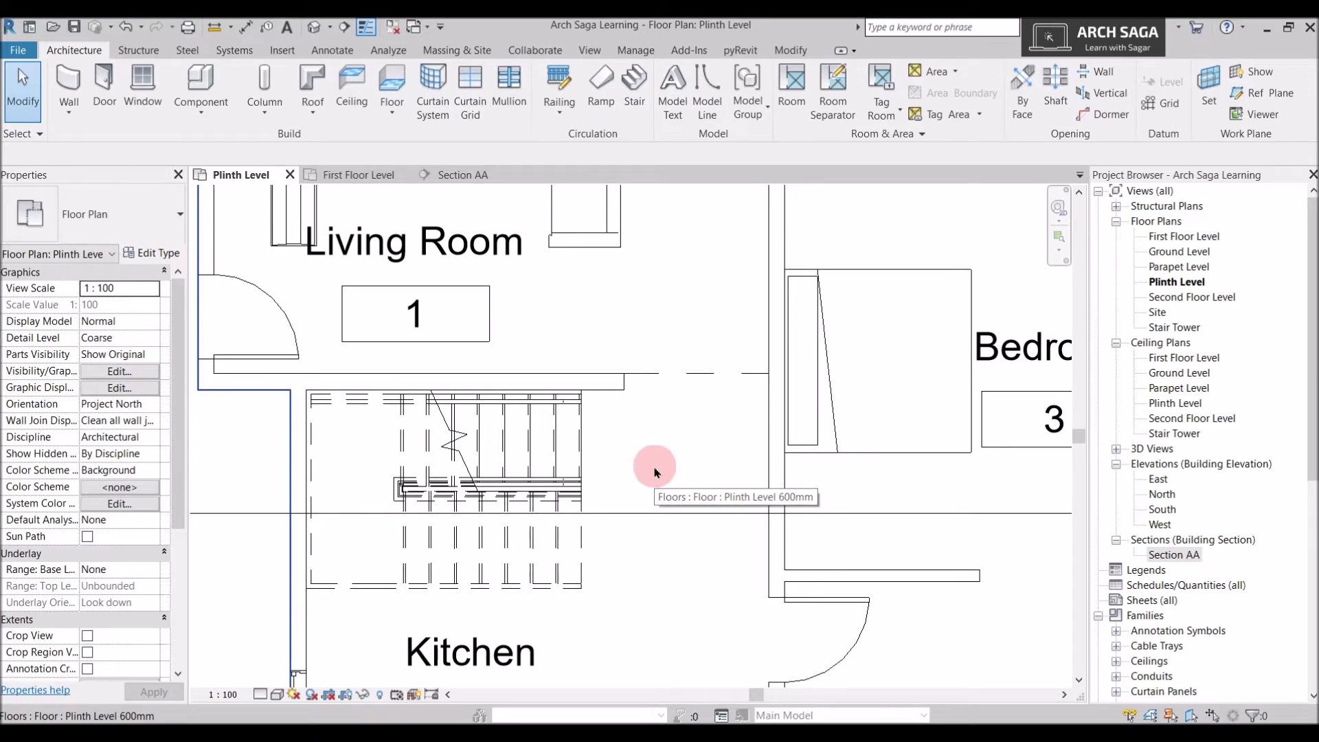
- Place a new stair path on the Plinth Level stair with Annotate > Stair Path
left_click(335, 52)
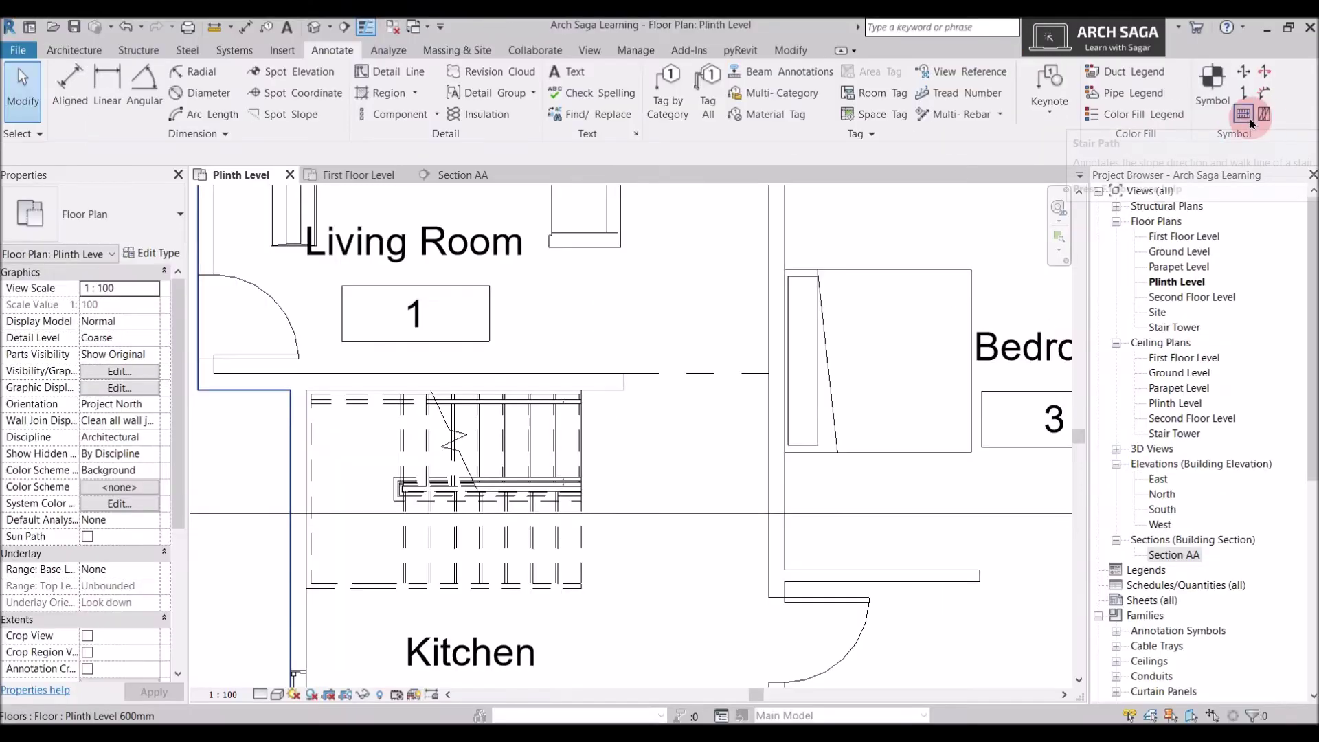
left_click(1253, 122)
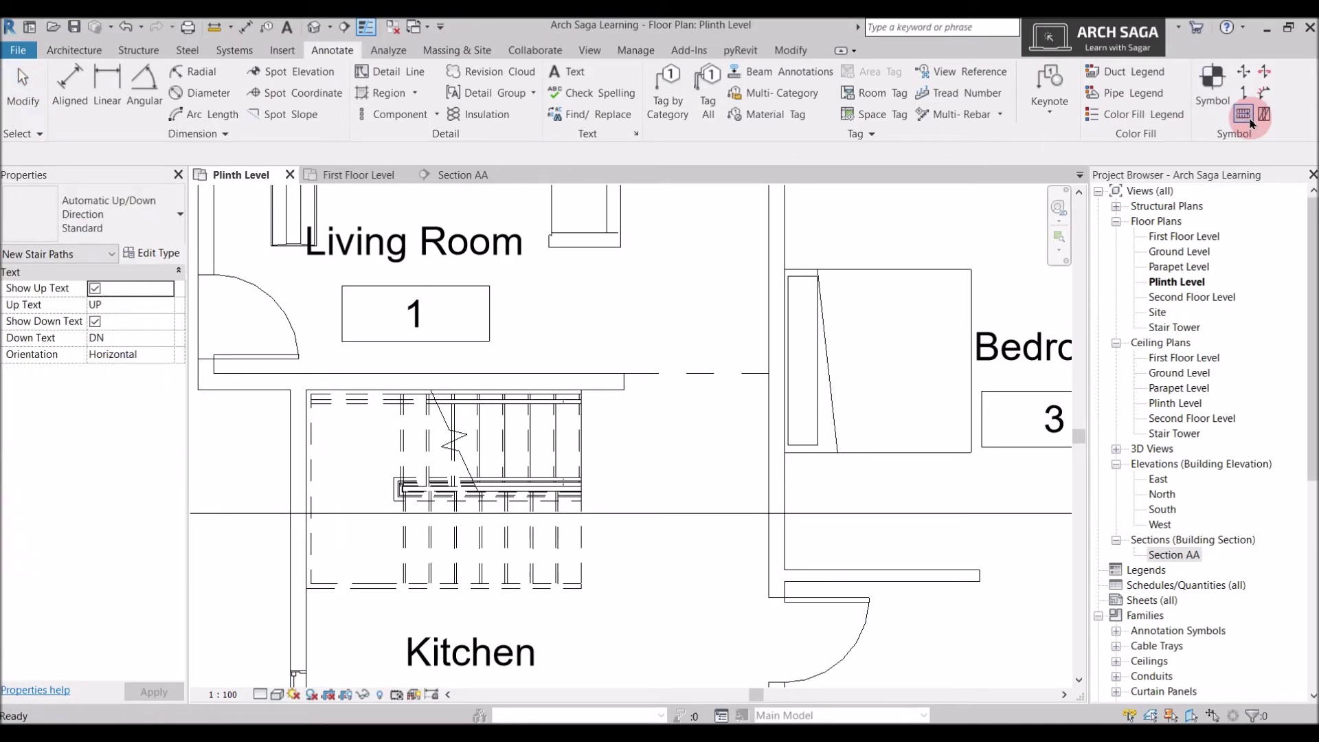
left_click(564, 431)
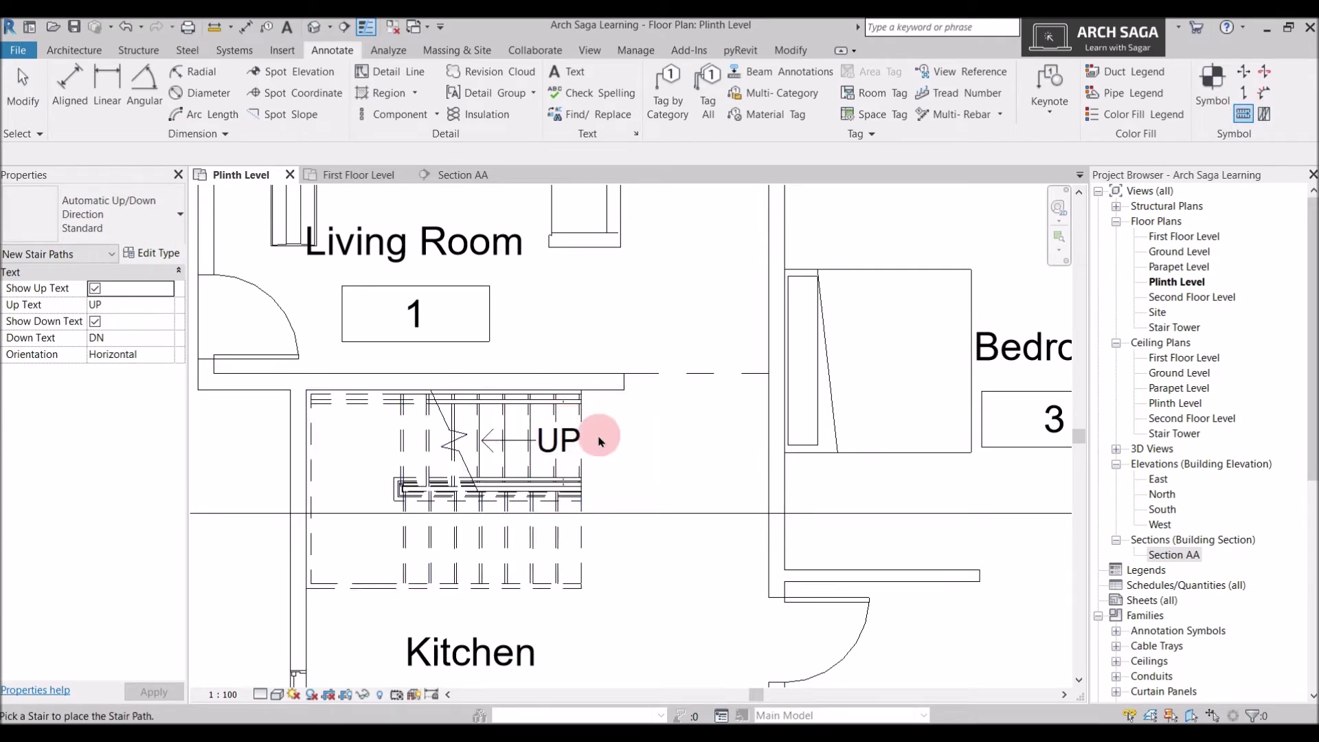
scroll(549, 433, "up", 3)
key("Escape")
- Drag the new path's UP label further to the right, then deselect it
left_click(548, 425)
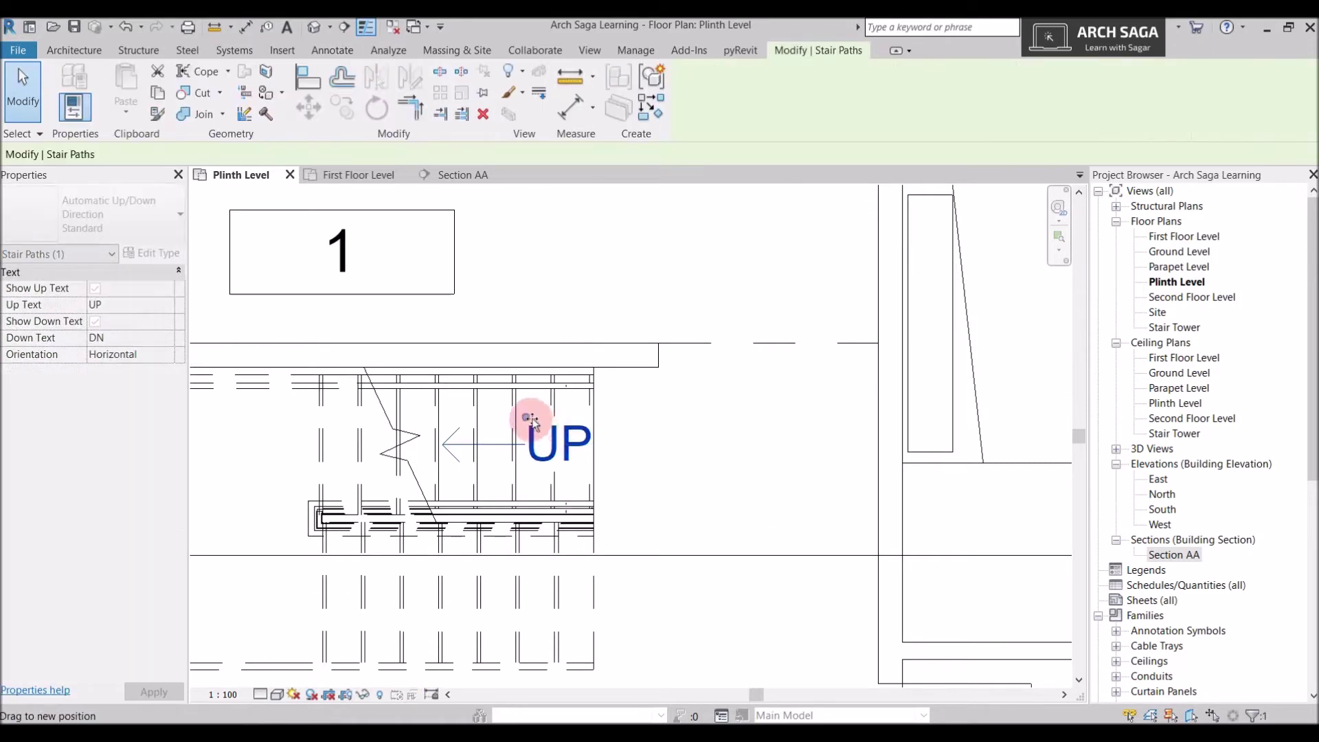
left_click_drag(526, 418, 603, 430)
scroll(632, 433, "down", 3)
left_click(715, 489)
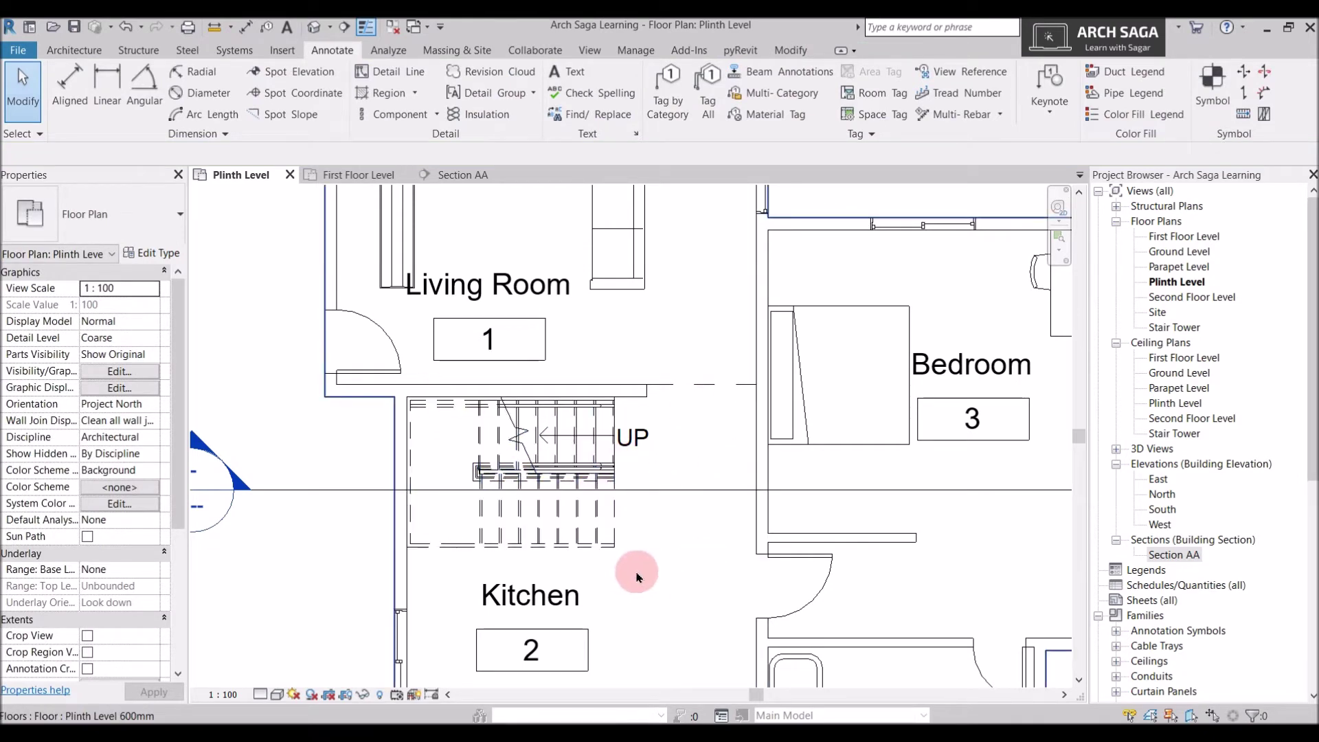
- On the First Floor Level plan, drag the stair path's DN label to the right
left_click(357, 173)
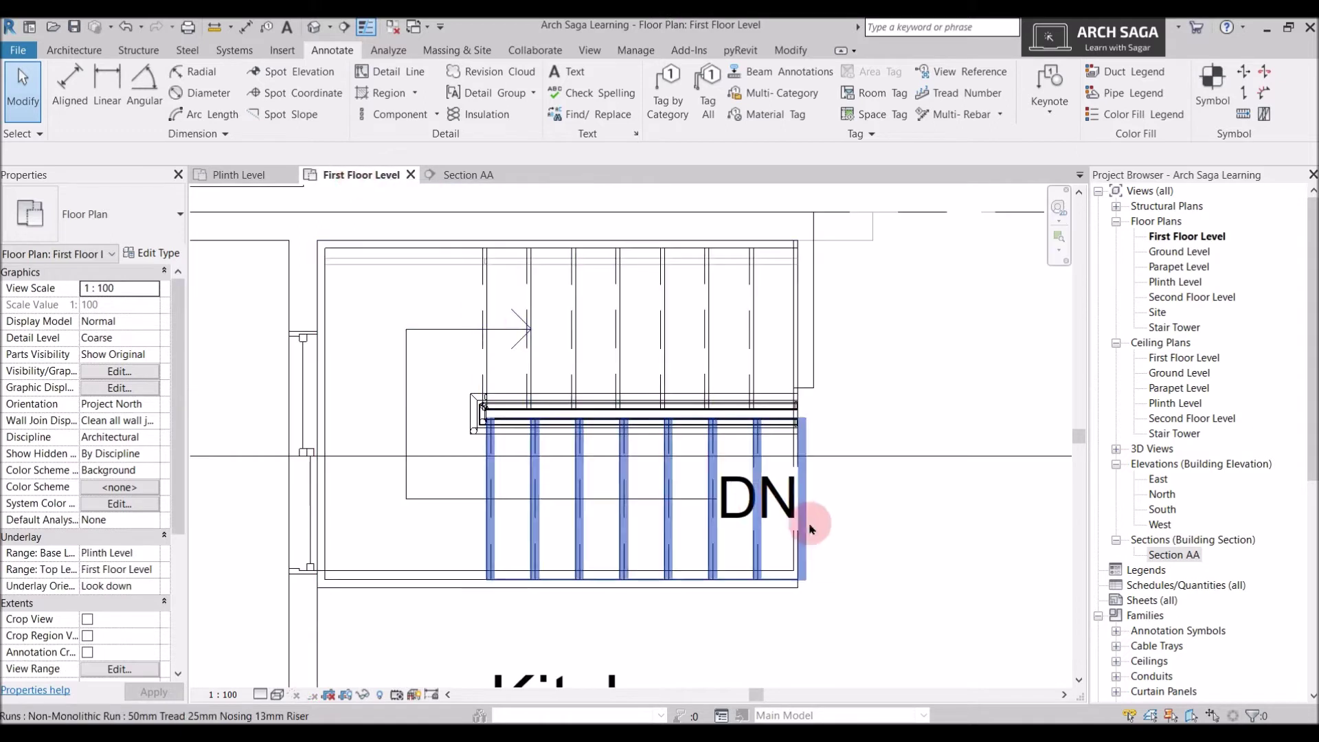
left_click_drag(759, 508, 865, 526)
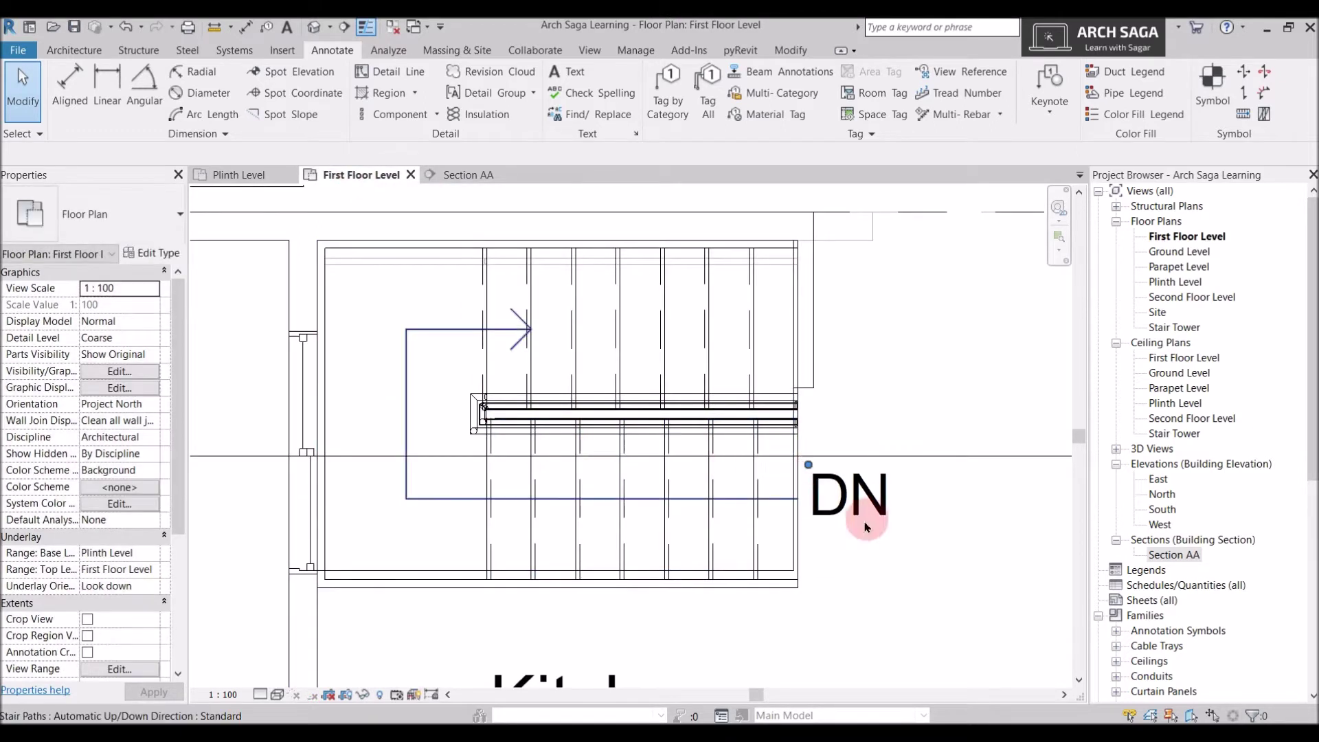
left_click(833, 436)
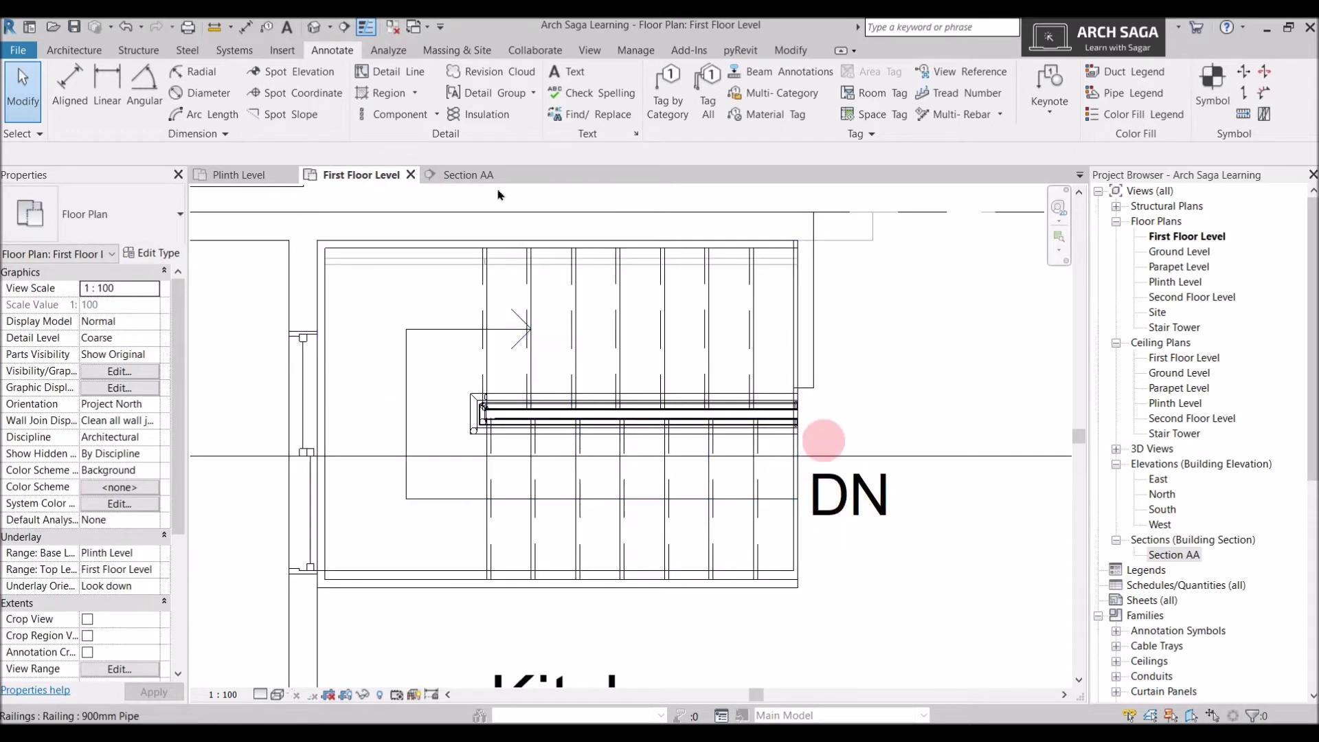
- Back on Plinth Level, toggle the stair path's Show Up Text option in Properties
left_click(267, 174)
left_click(644, 440)
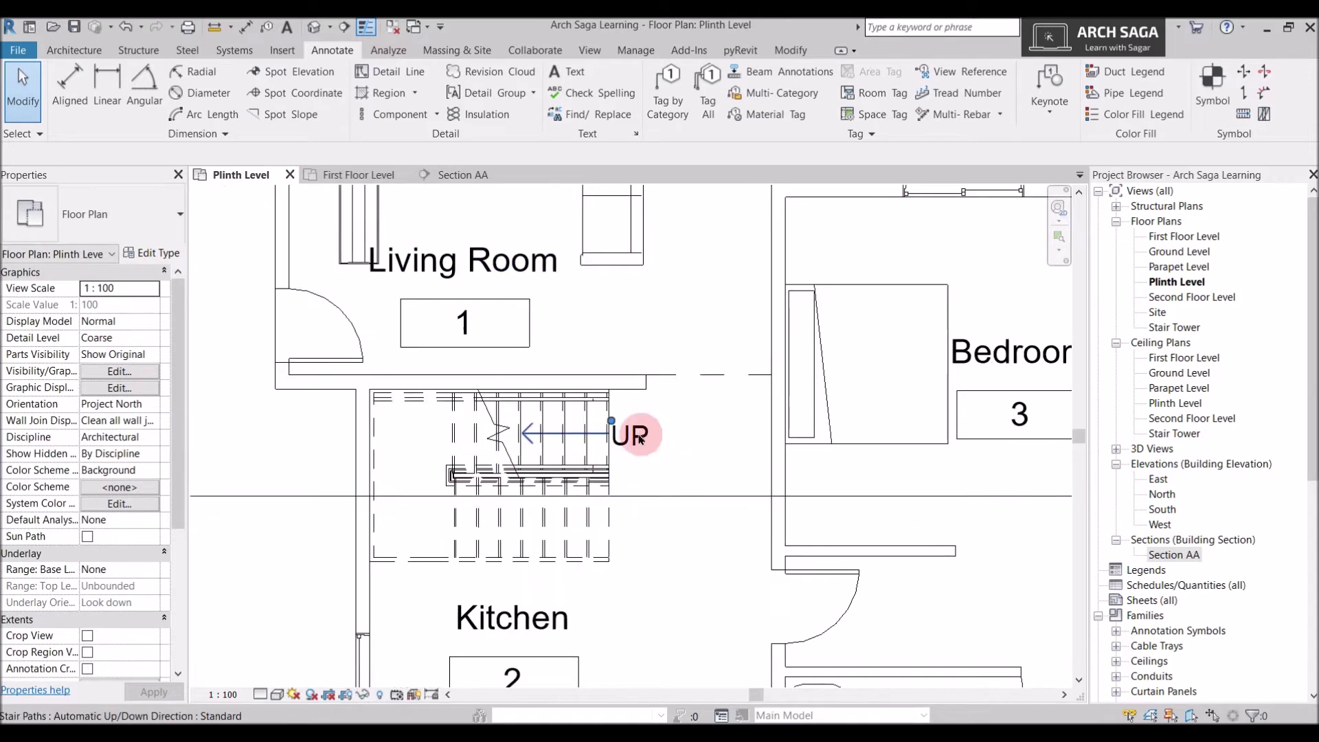
scroll(644, 440, "up", 1)
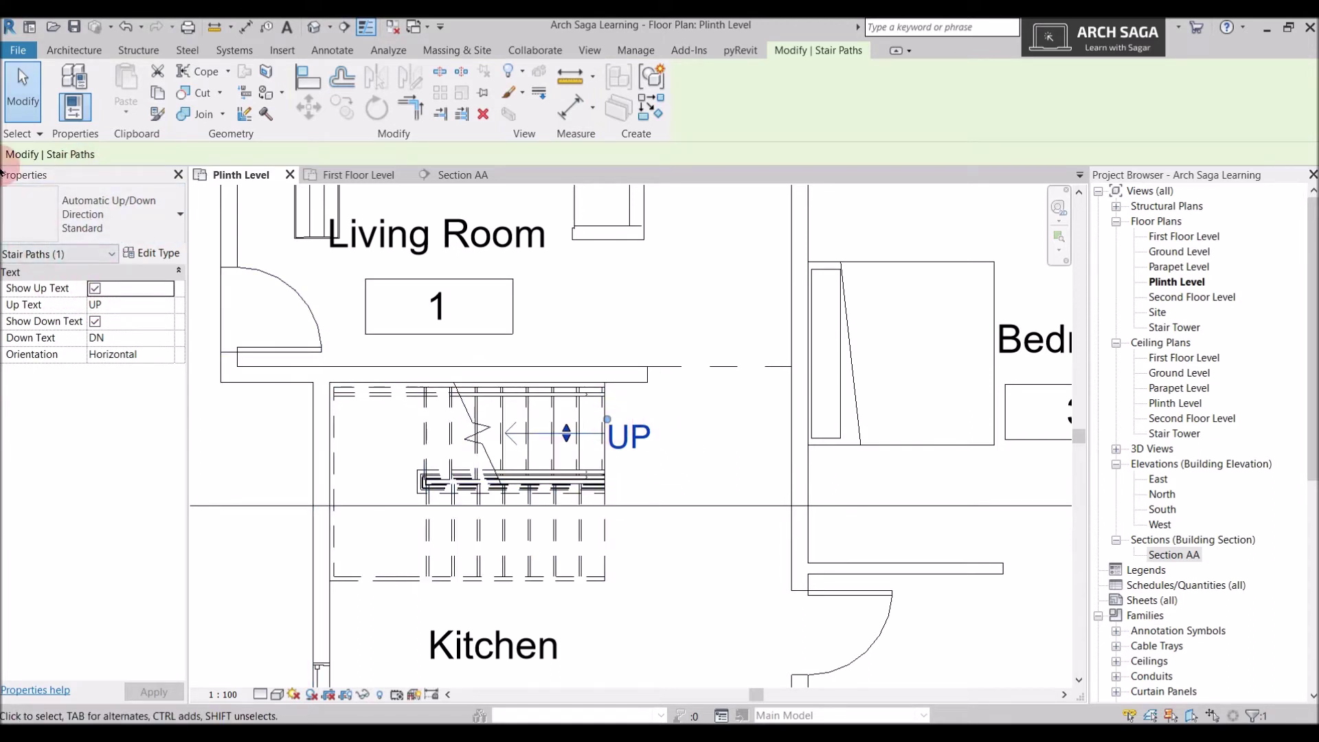
left_click(95, 289)
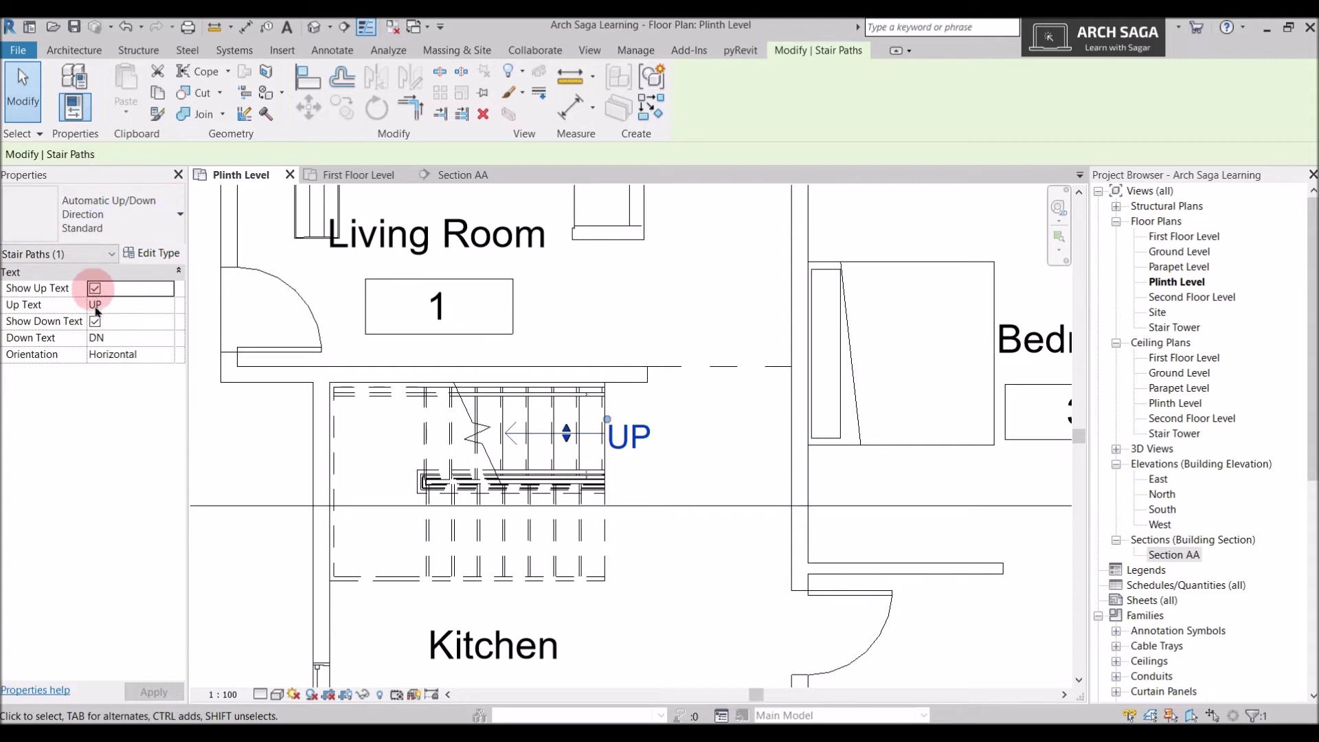
left_click(94, 289)
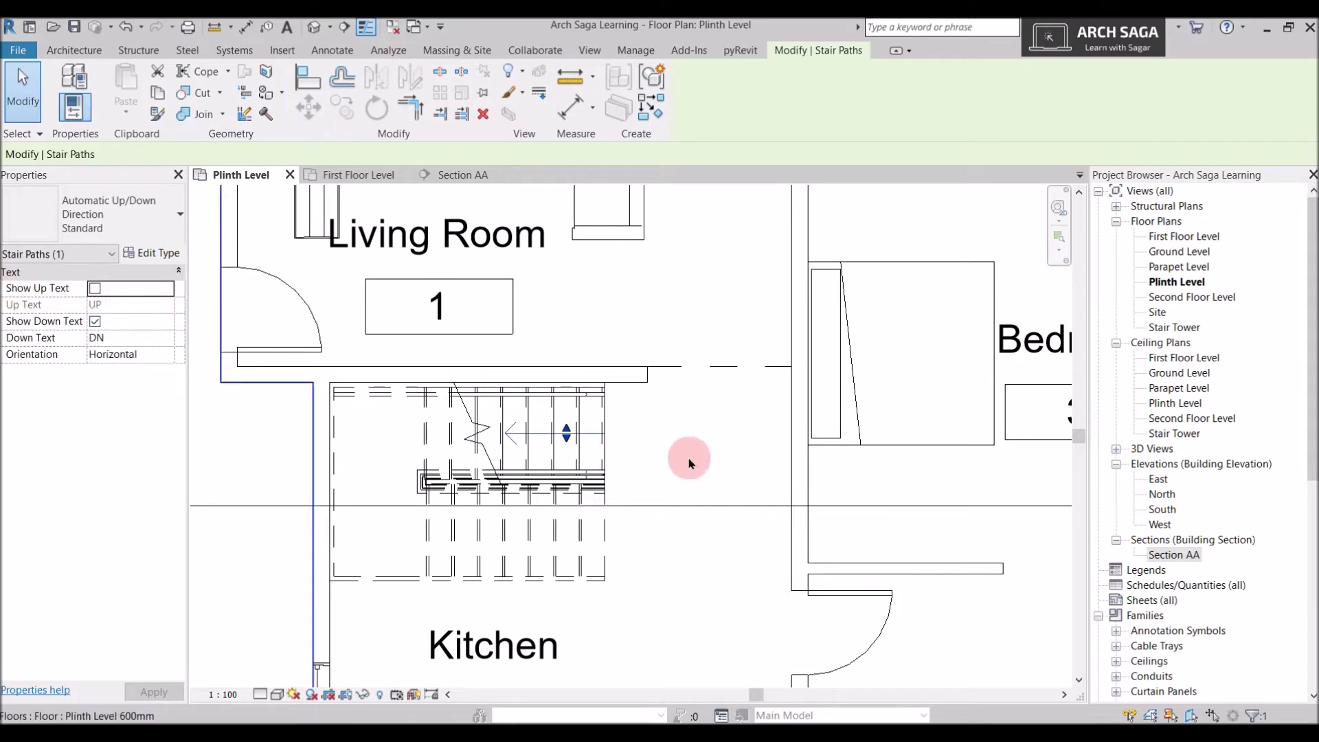
scroll(742, 432, "down", 1)
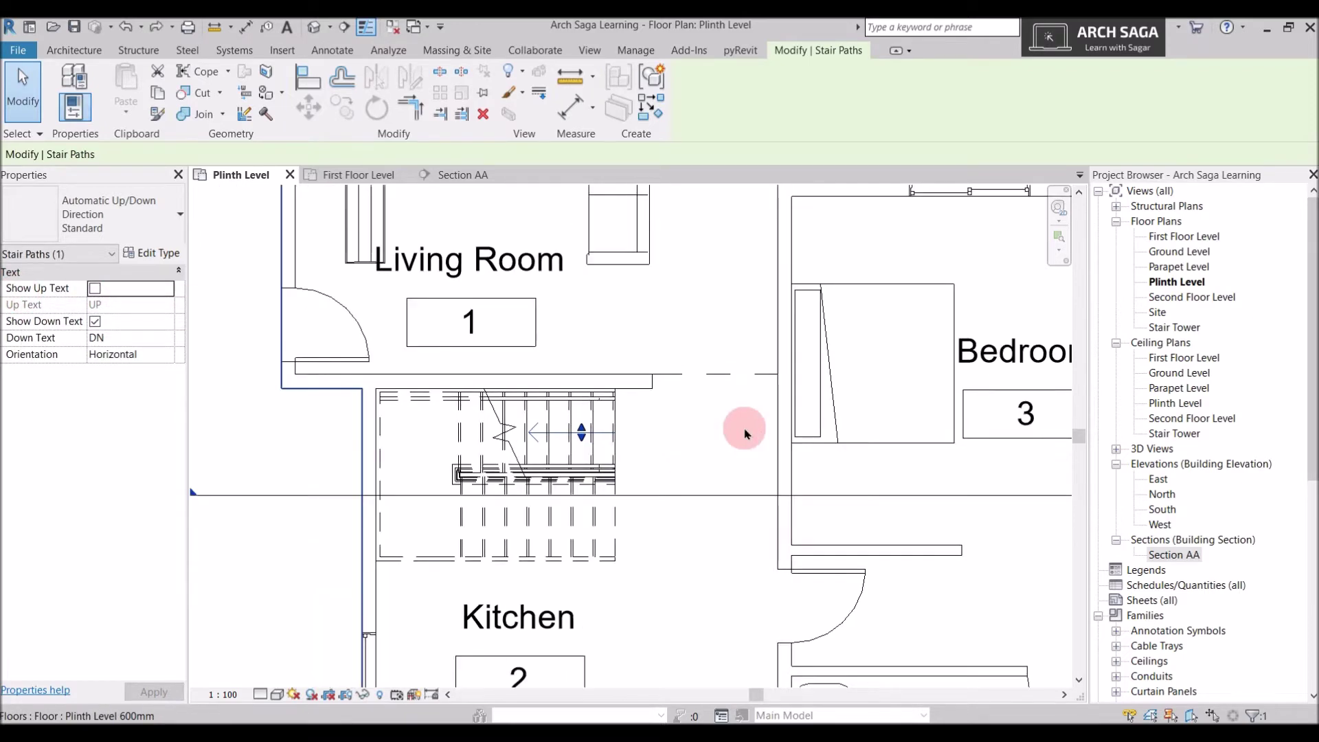
left_click(746, 433)
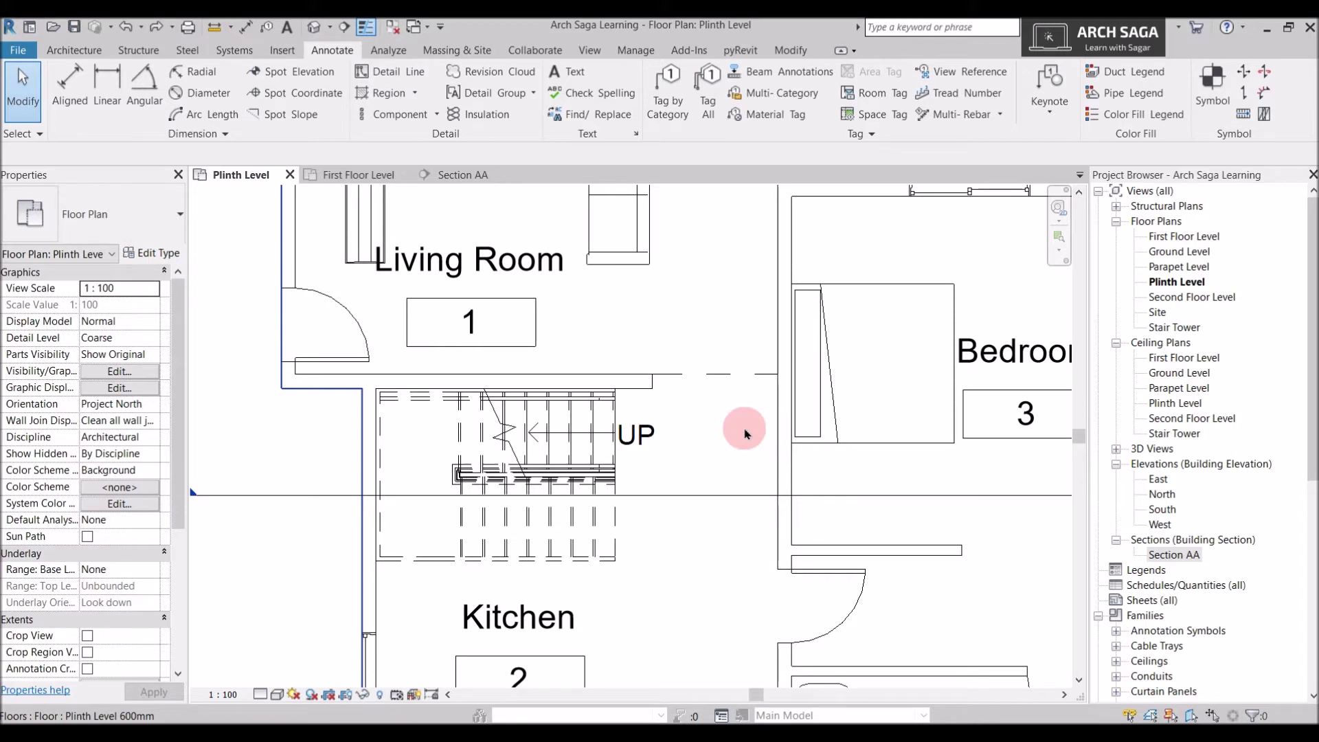
- Open Visibility/Graphics for the Plinth Level plan from the View tab
left_click(589, 52)
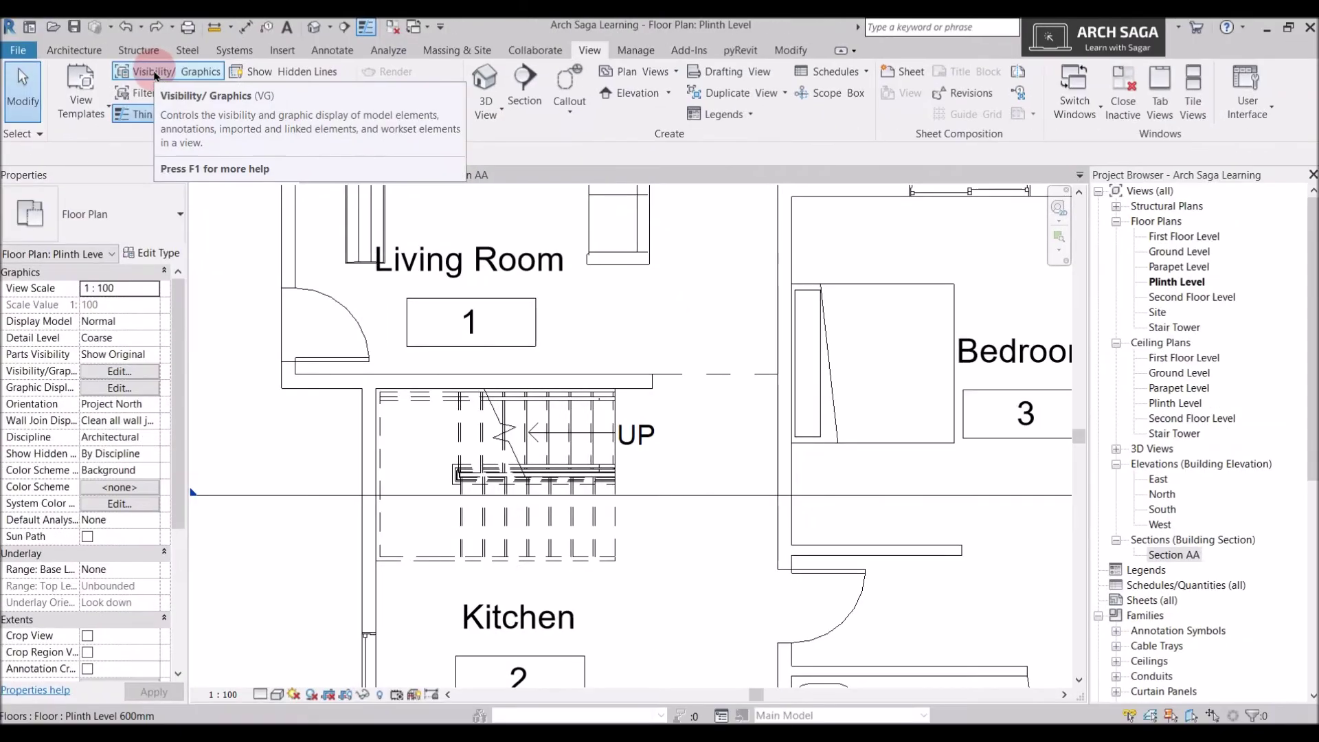
left_click(169, 113)
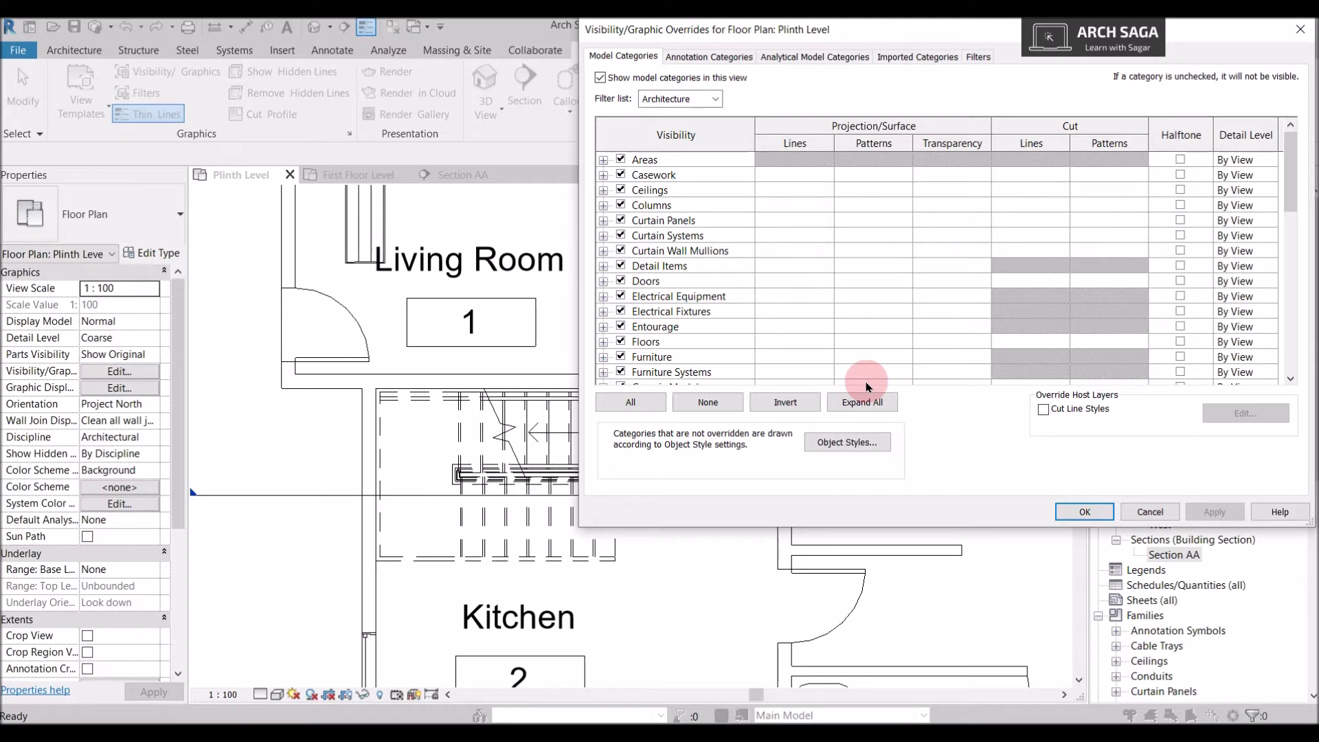
- Find the Stairs category in Model Categories and expand its subcategories
left_click(652, 281)
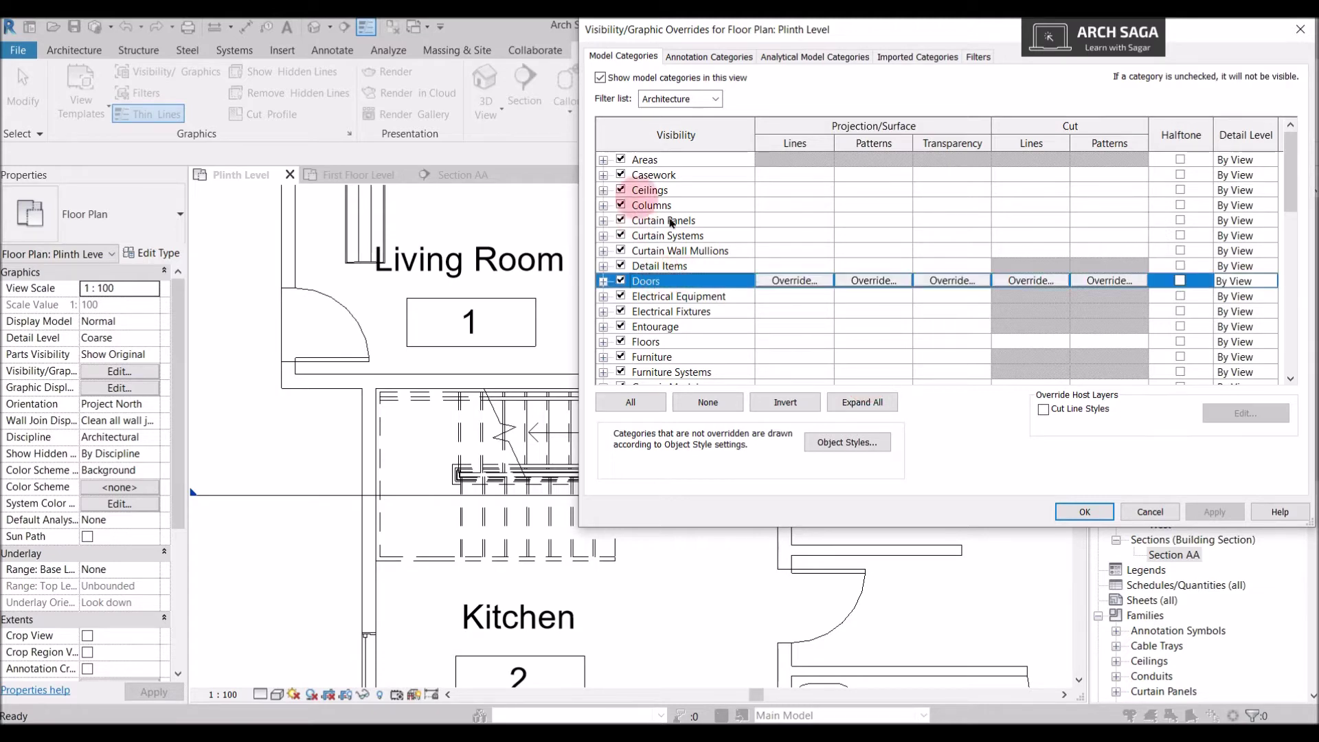
left_click(690, 56)
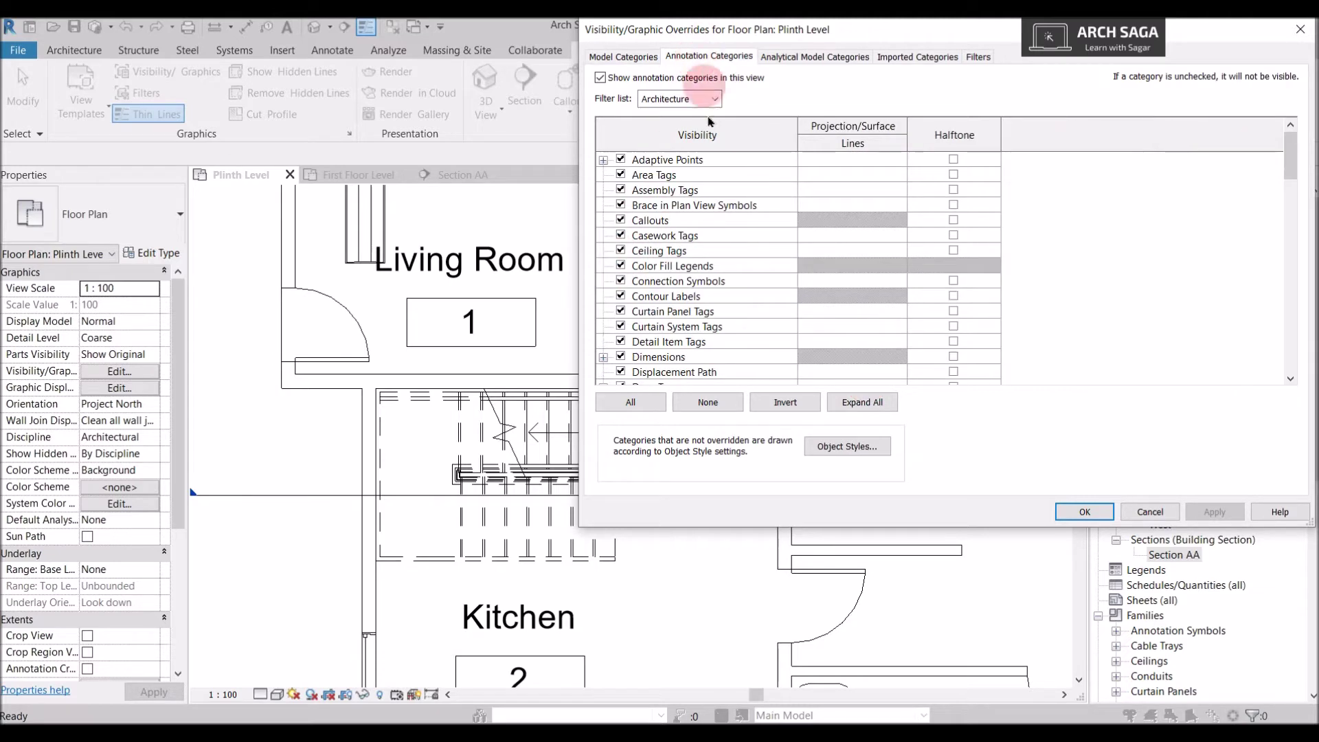
scroll(656, 276, "down", 2)
left_click(623, 55)
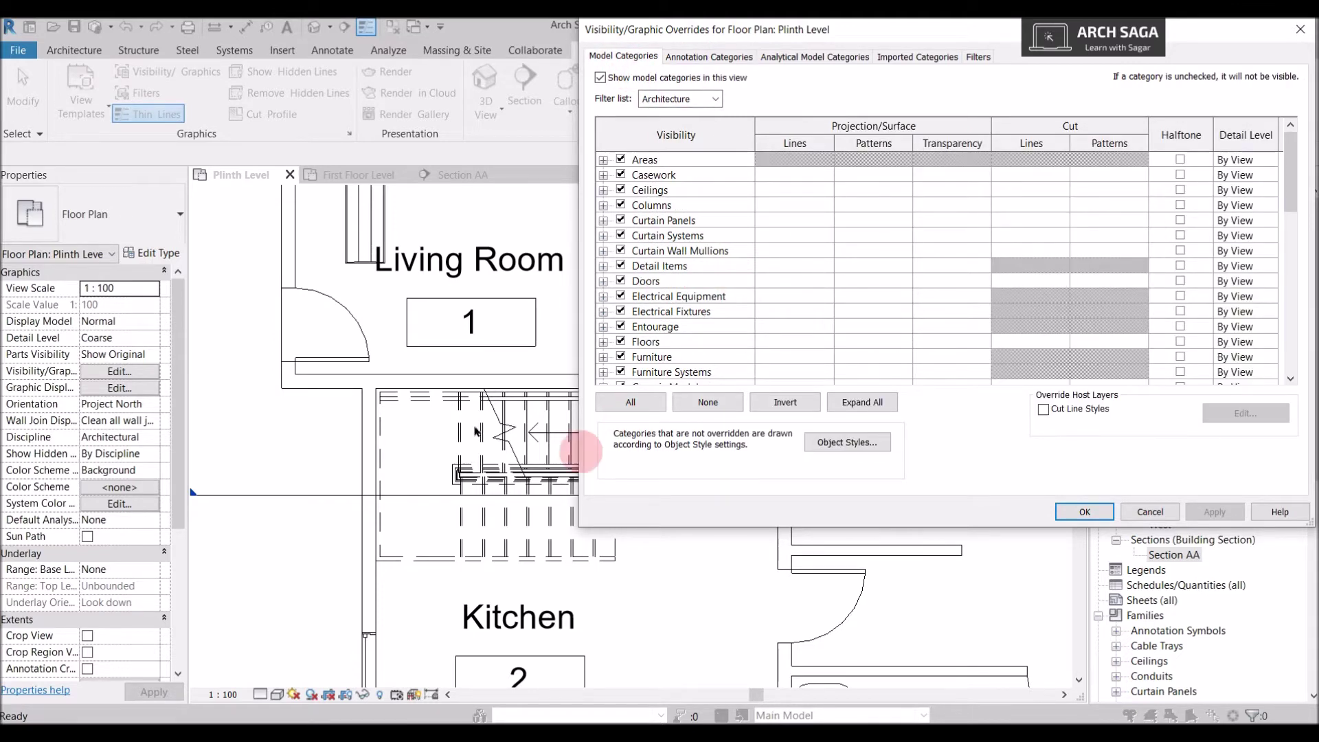
scroll(660, 288, "down", 1)
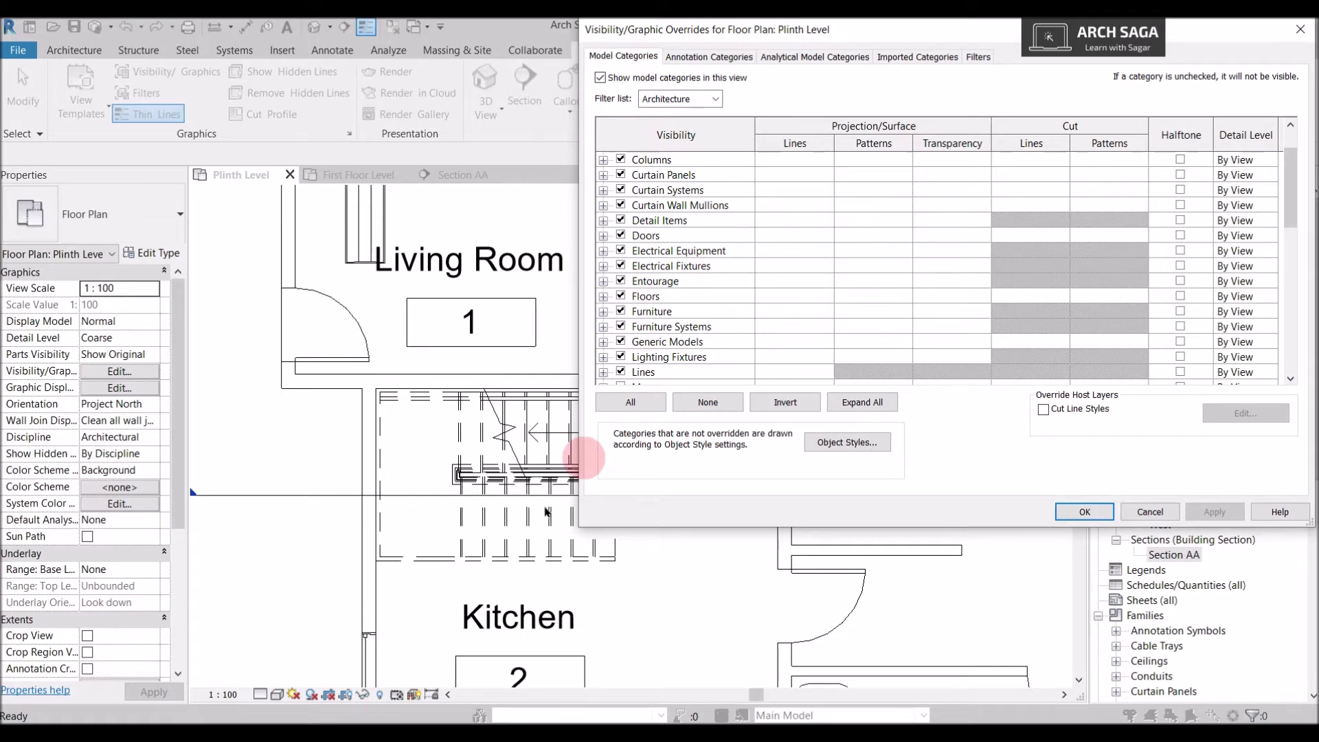
scroll(656, 373, "down", 5)
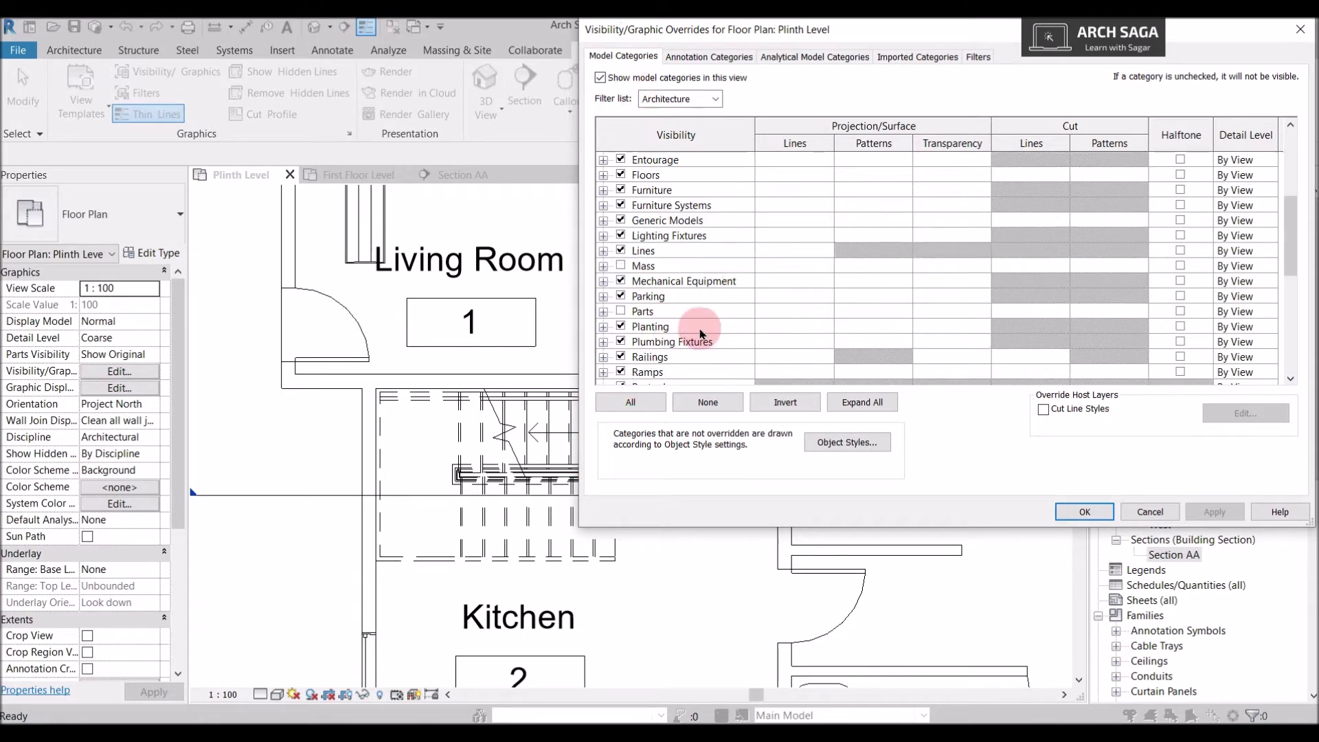
scroll(701, 333, "down", 1)
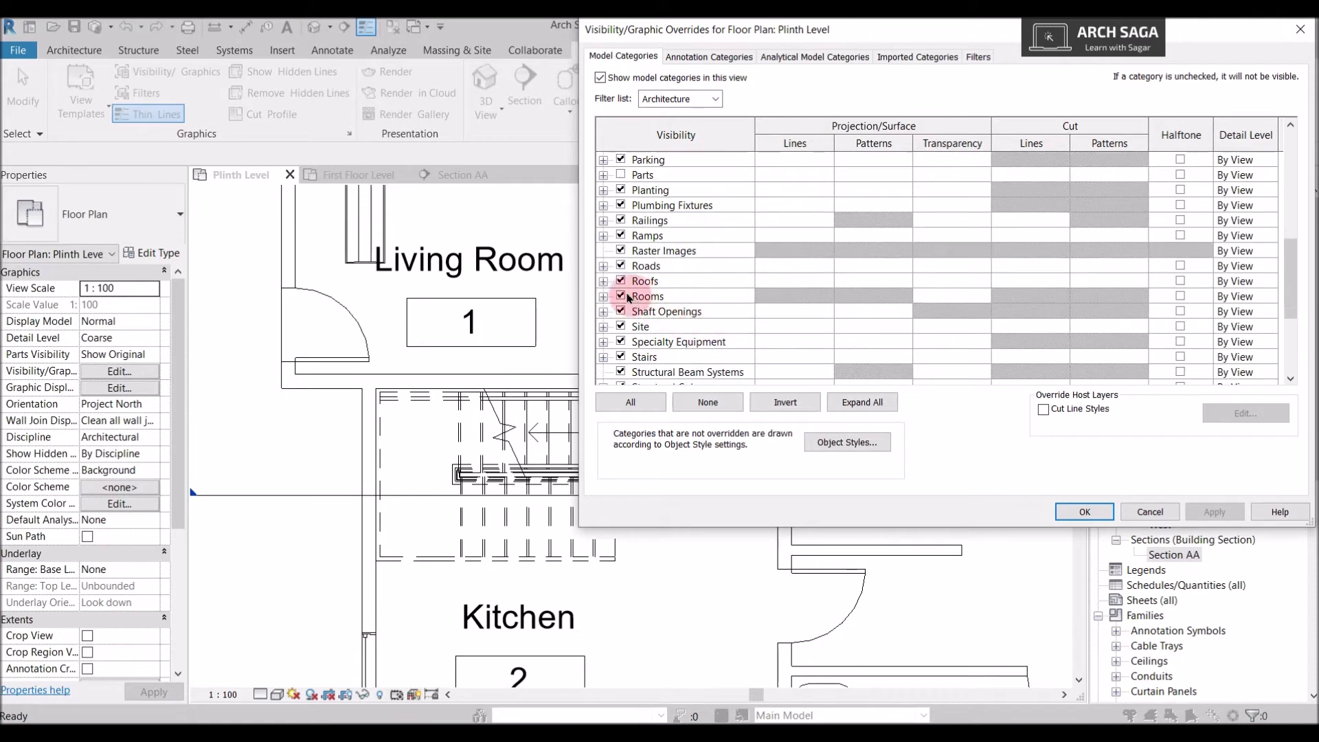
left_click(642, 357)
scroll(653, 353, "down", 1)
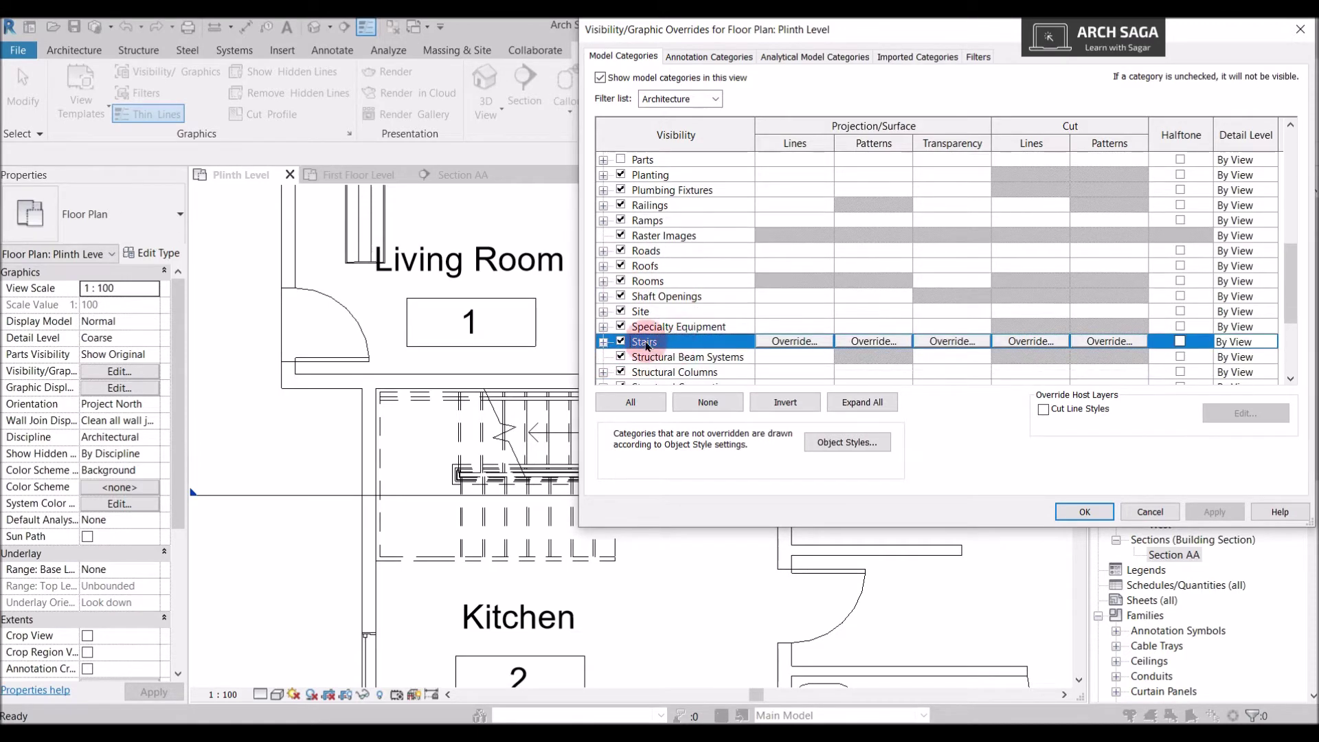
left_click(603, 341)
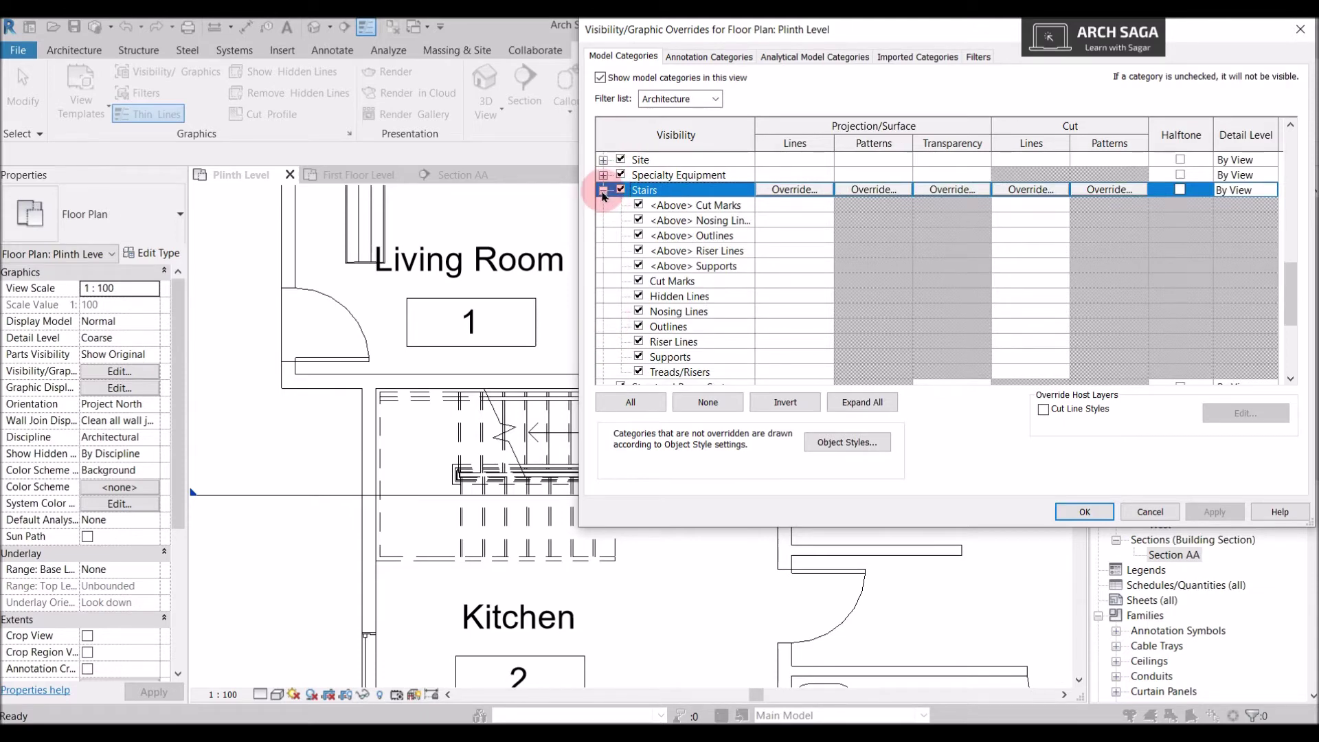
scroll(660, 202, "down", 1)
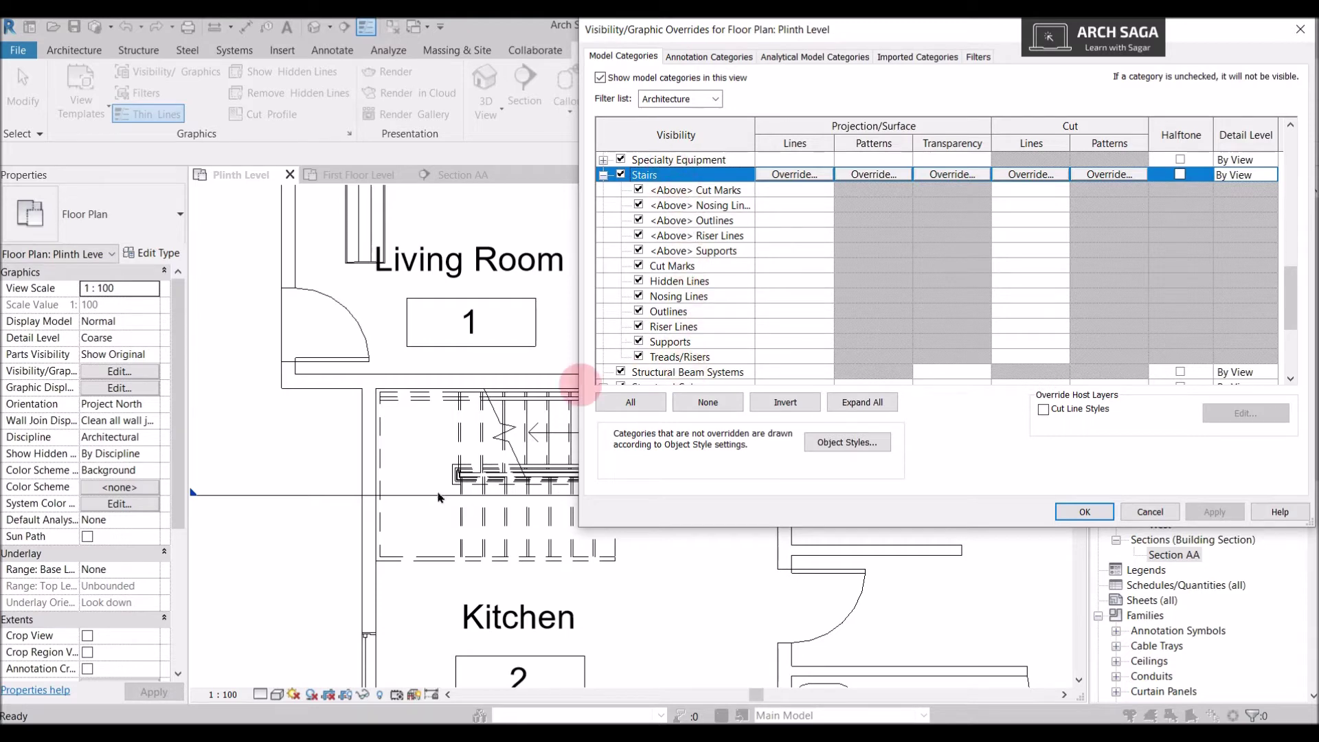
- Uncheck Stairs <Above> Nosing Lines and apply the change
left_click_drag(580, 383, 691, 320)
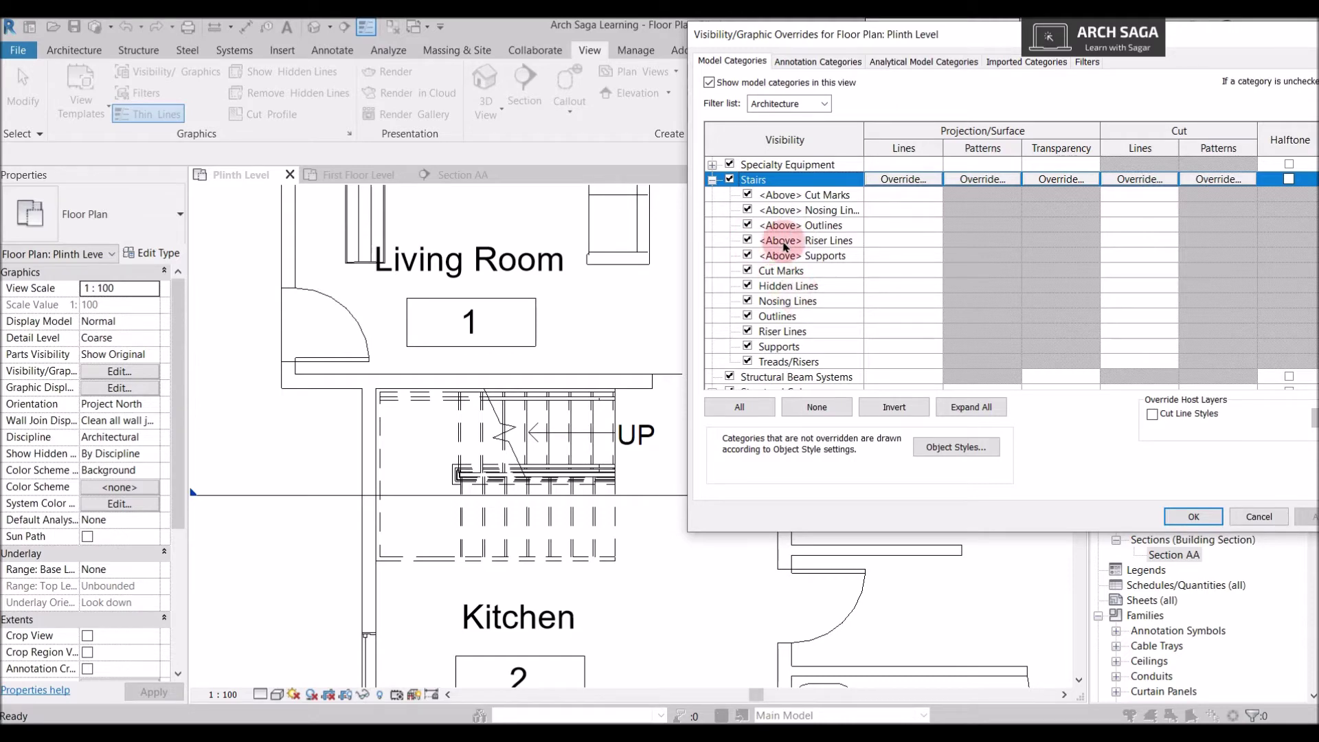
left_click(748, 210)
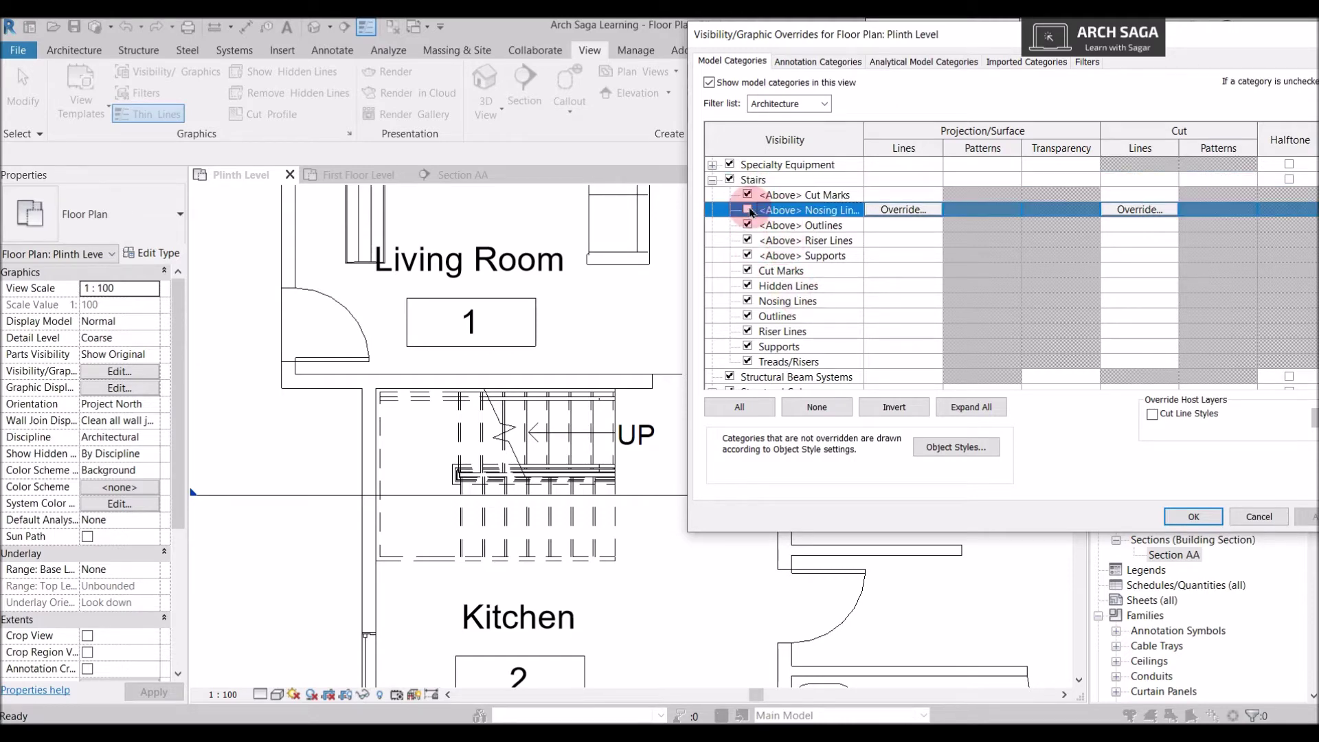
left_click(1309, 517)
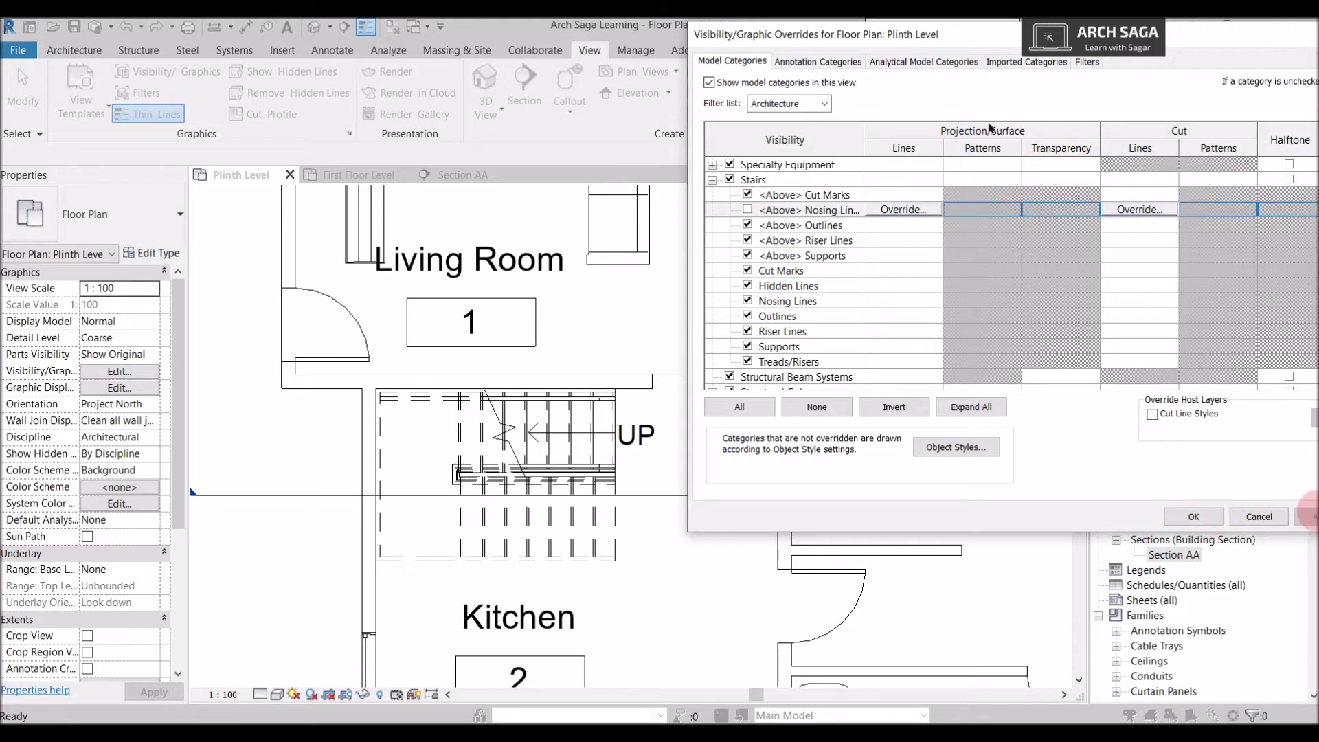
- Uncheck Stairs Nosing Lines, apply and close with OK, then reopen VG
left_click_drag(893, 34, 773, 31)
left_click_drag(568, 117, 683, 127)
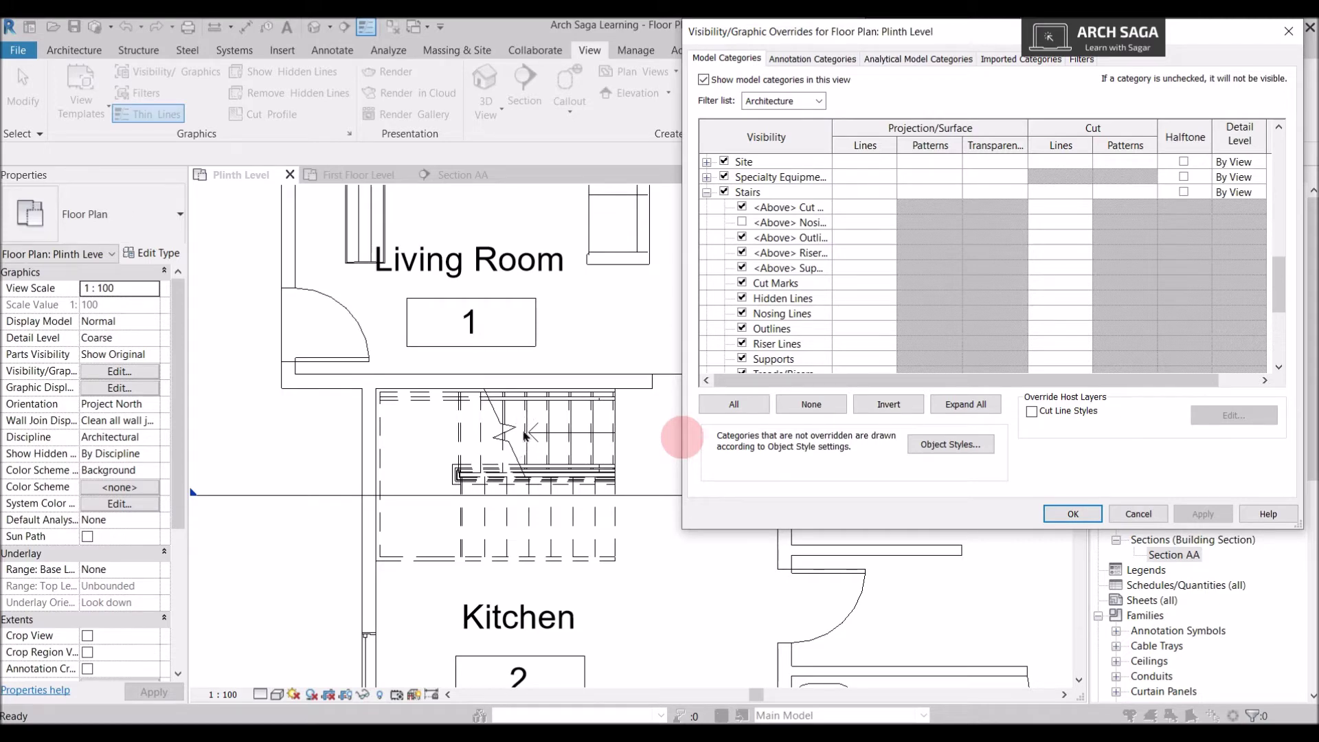
left_click(754, 315)
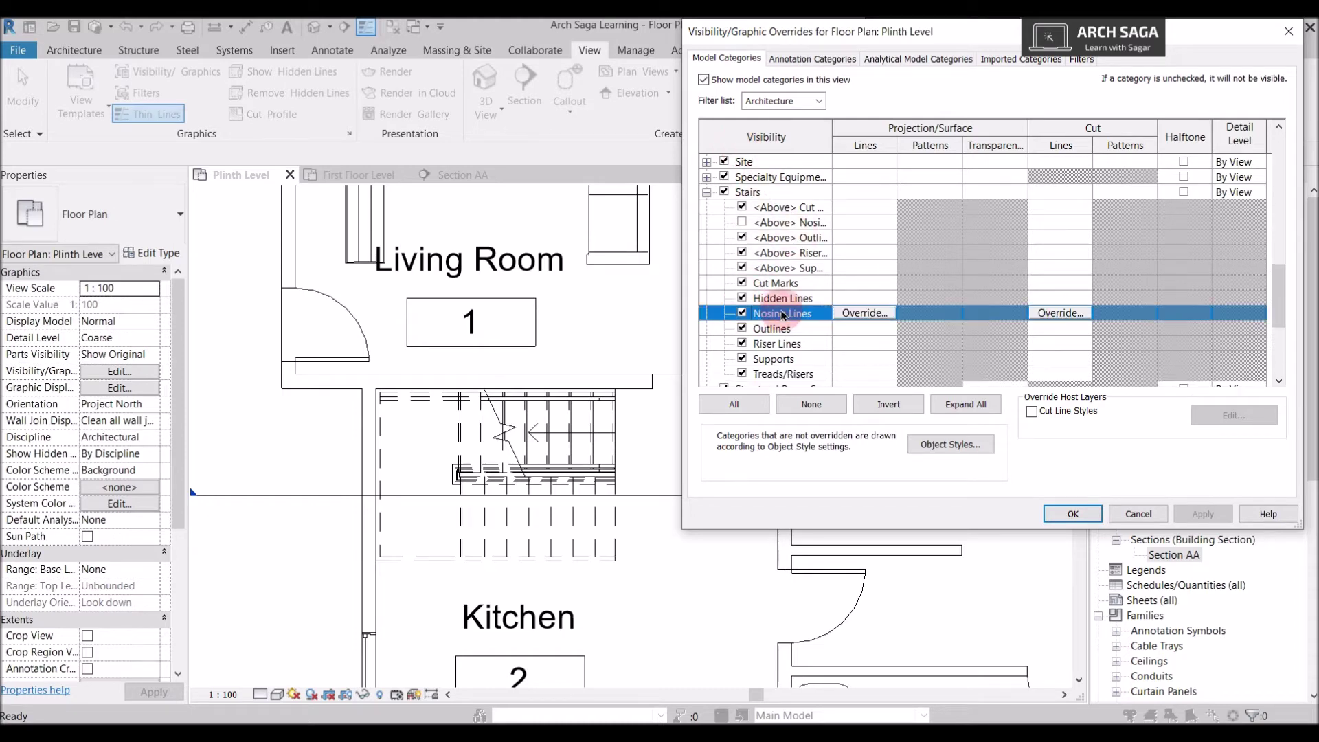
left_click(742, 314)
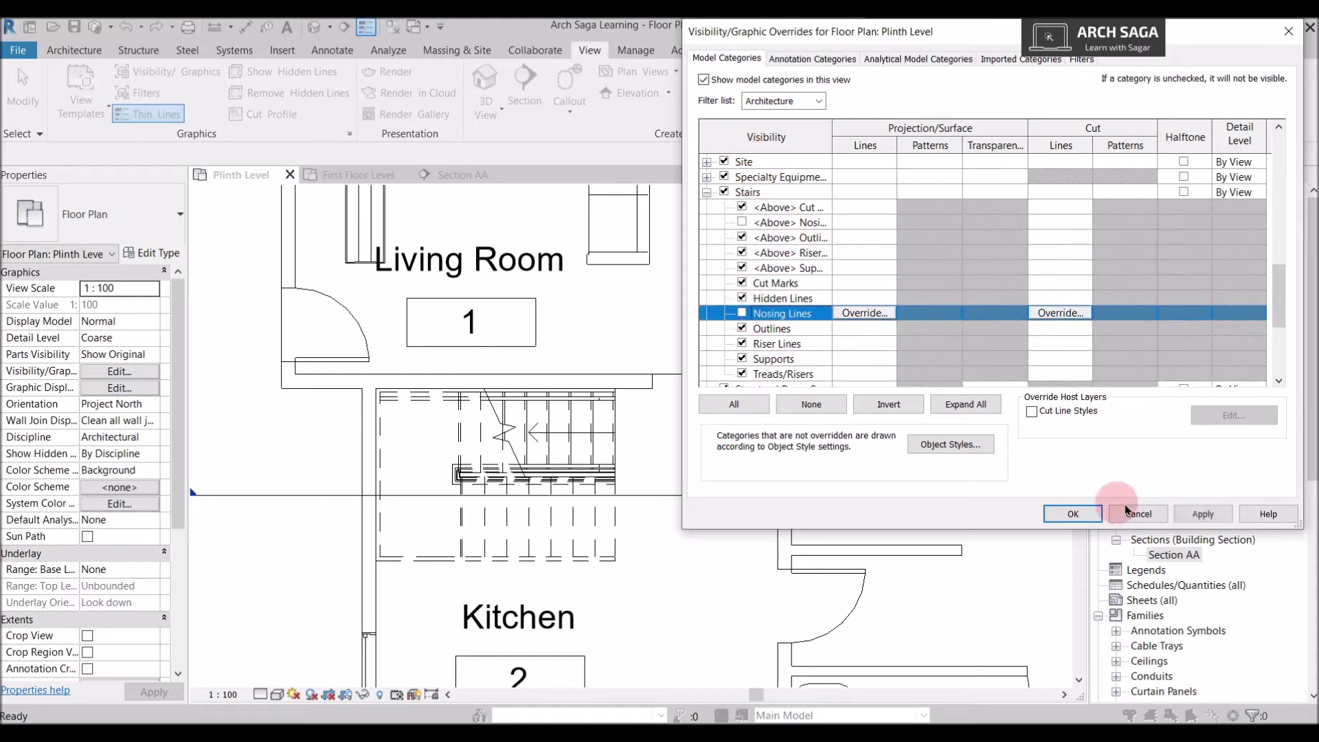
left_click(1202, 515)
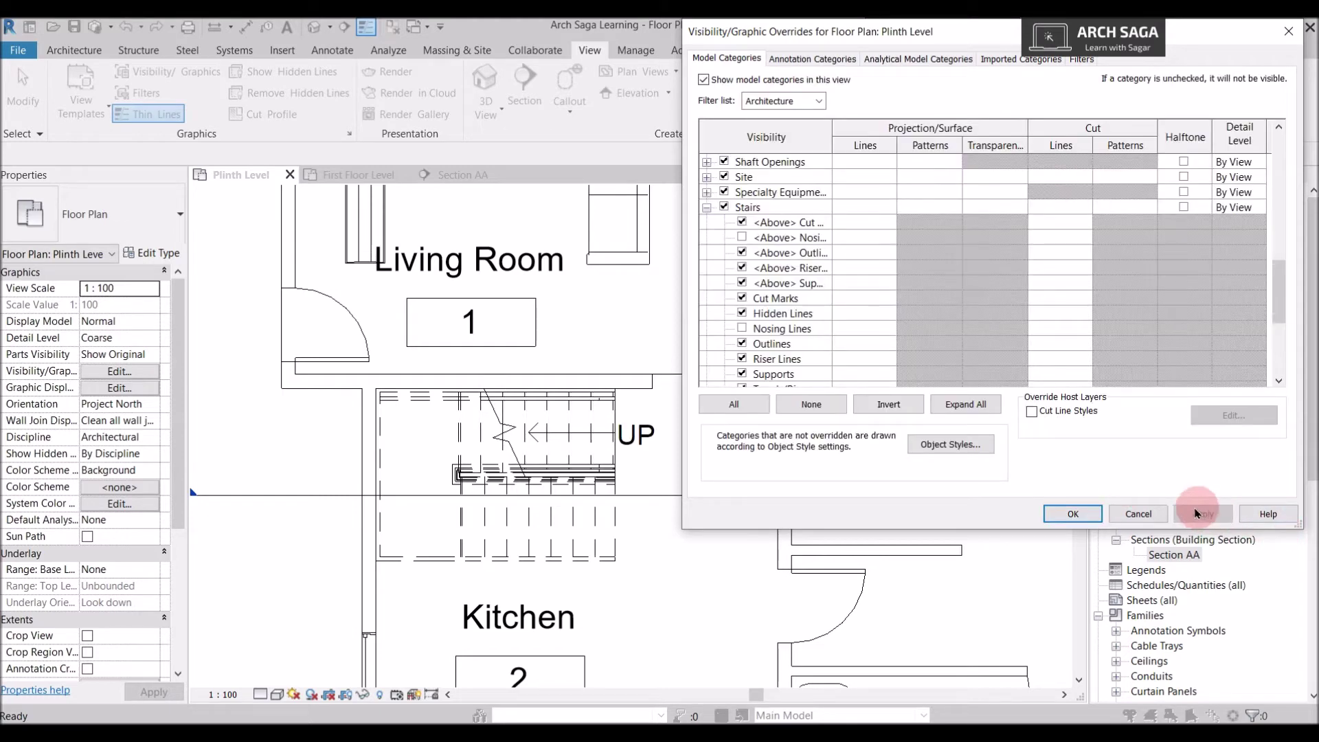
left_click(1069, 514)
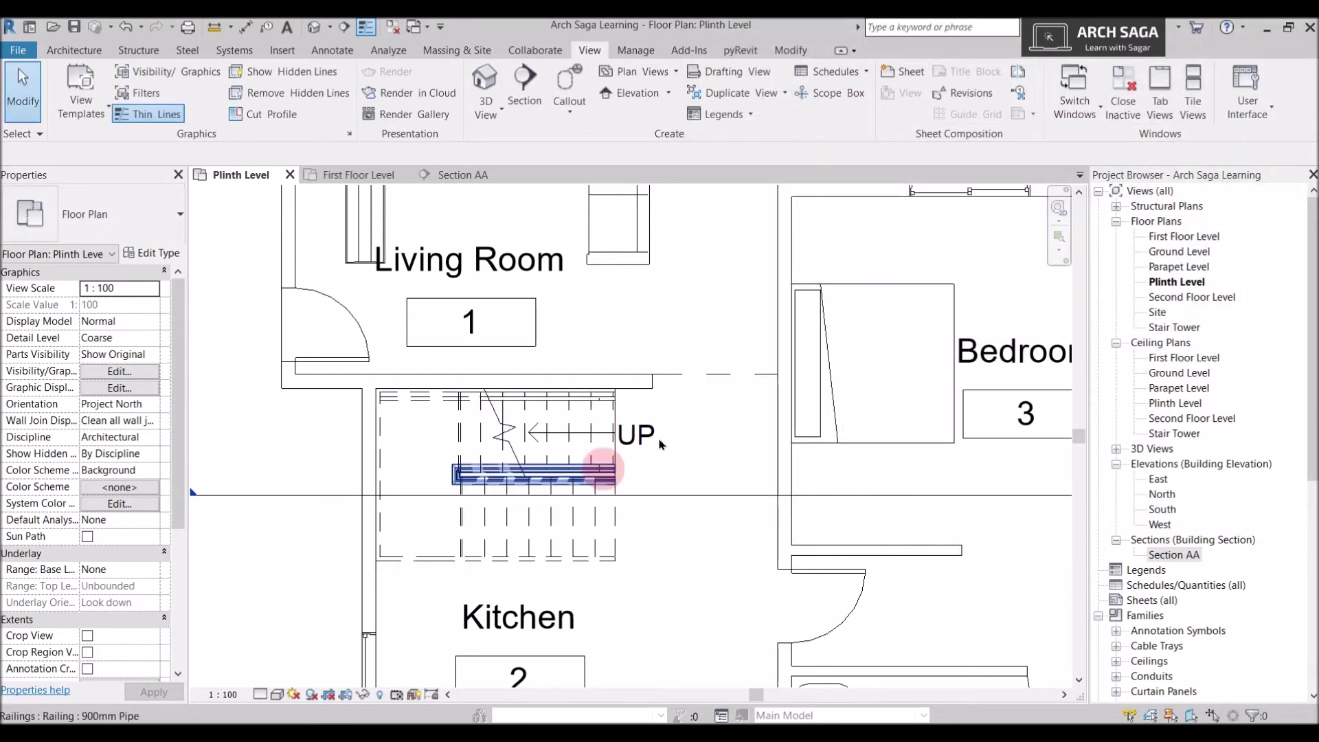
scroll(674, 442, "up", 1)
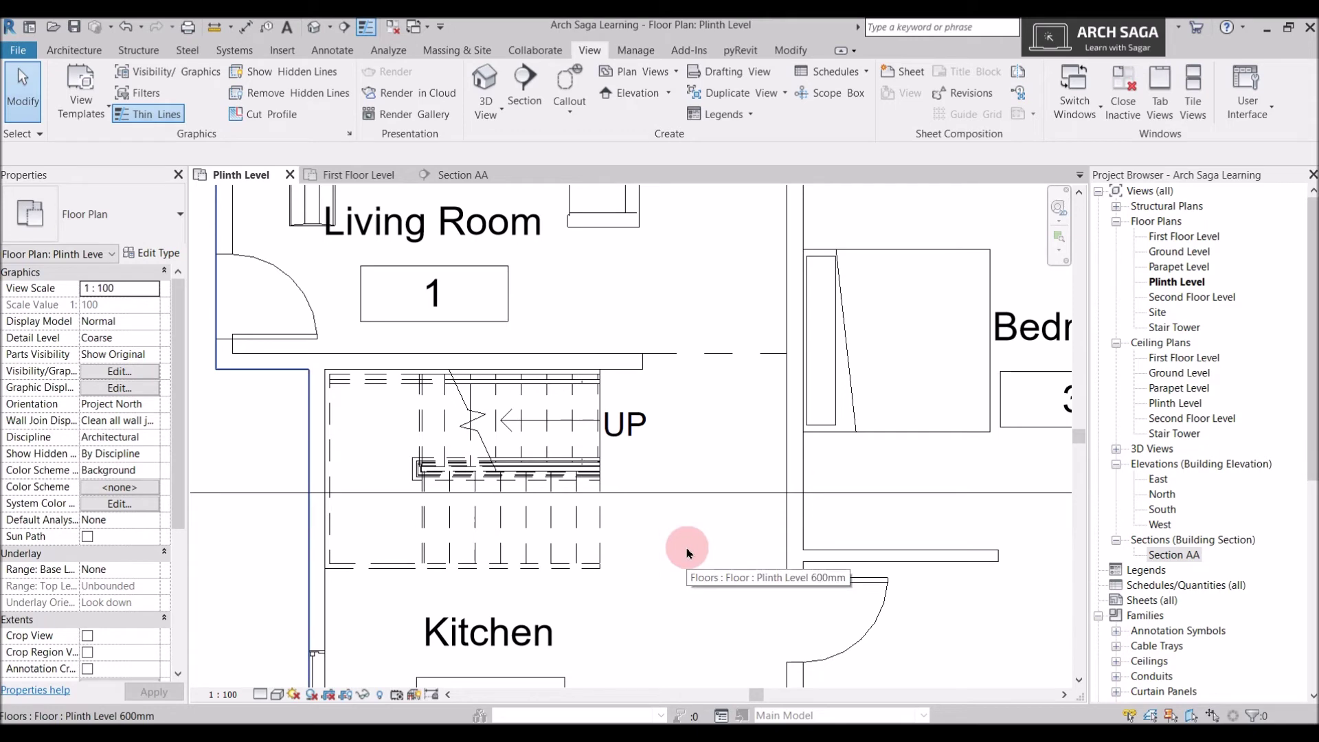
key("v")
key("g")
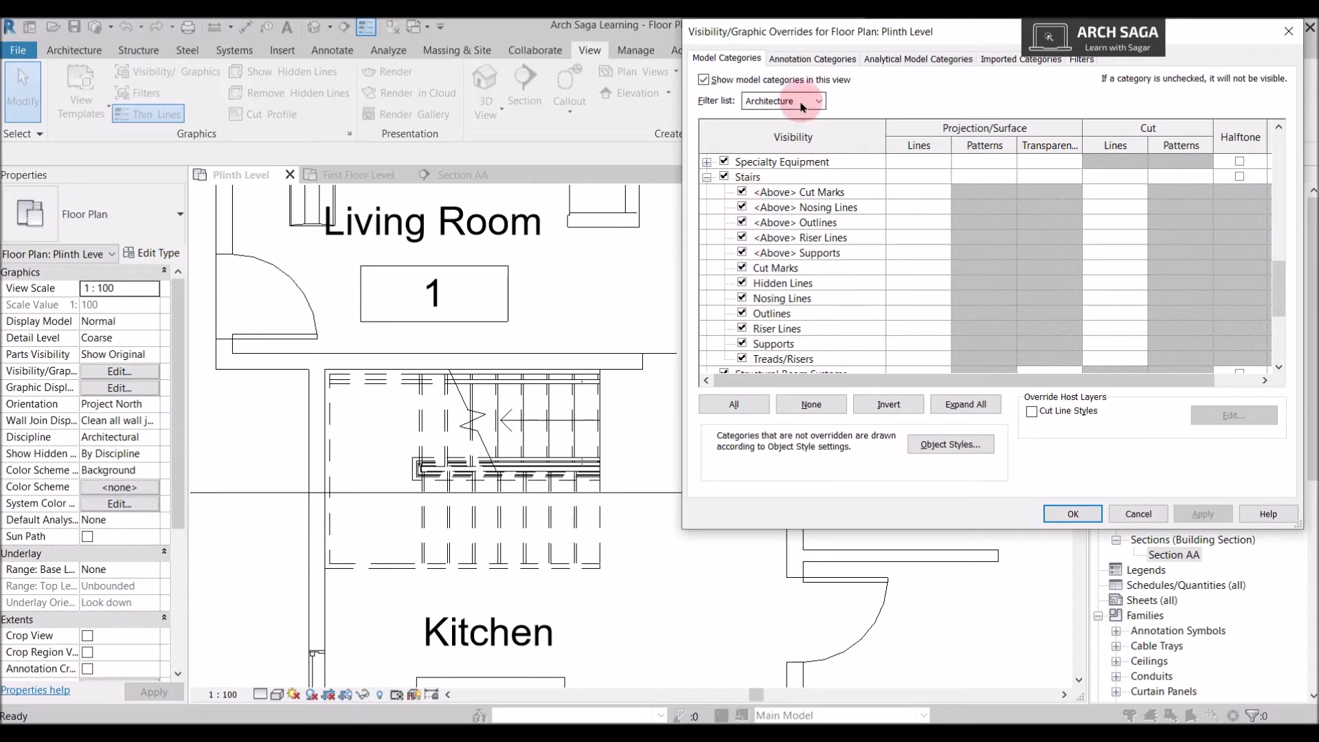
- Scroll the Annotation Categories list down to Stair Paths and expand it
left_click(816, 60)
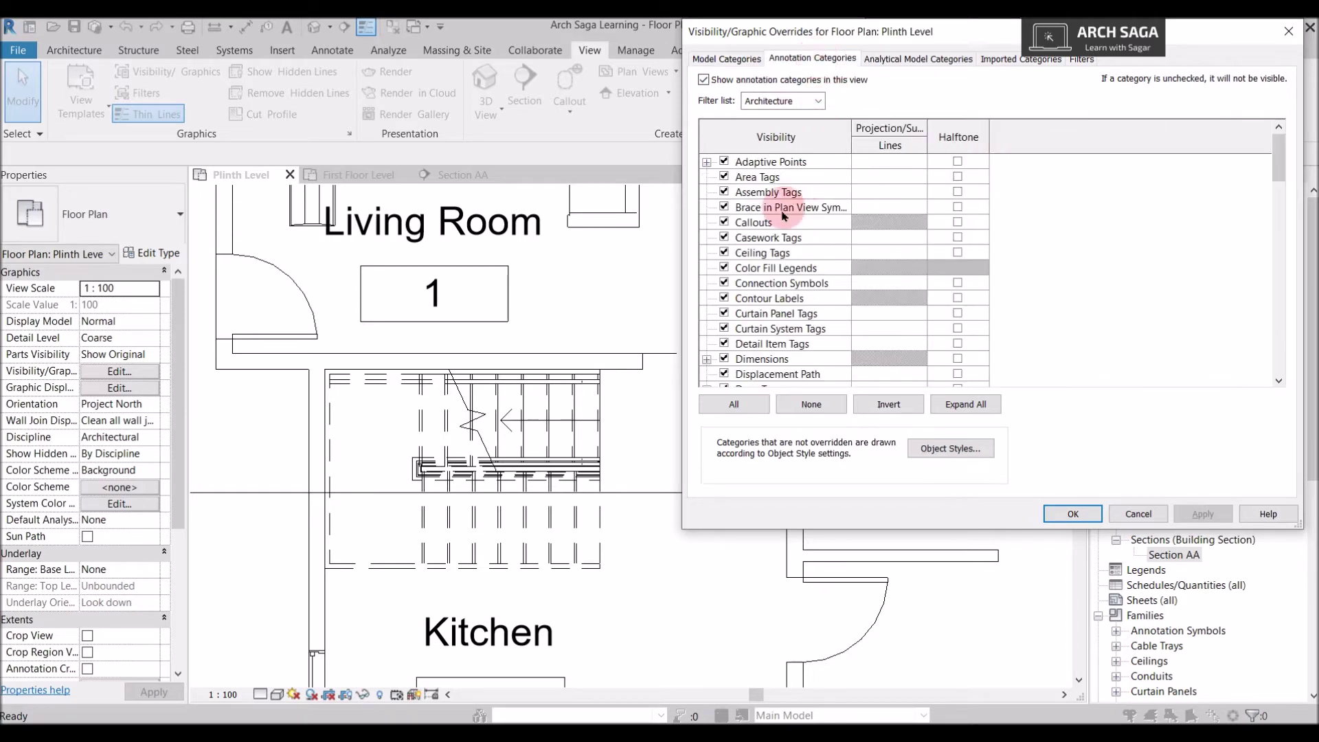
scroll(782, 219, "down", 3)
scroll(782, 218, "down", 5)
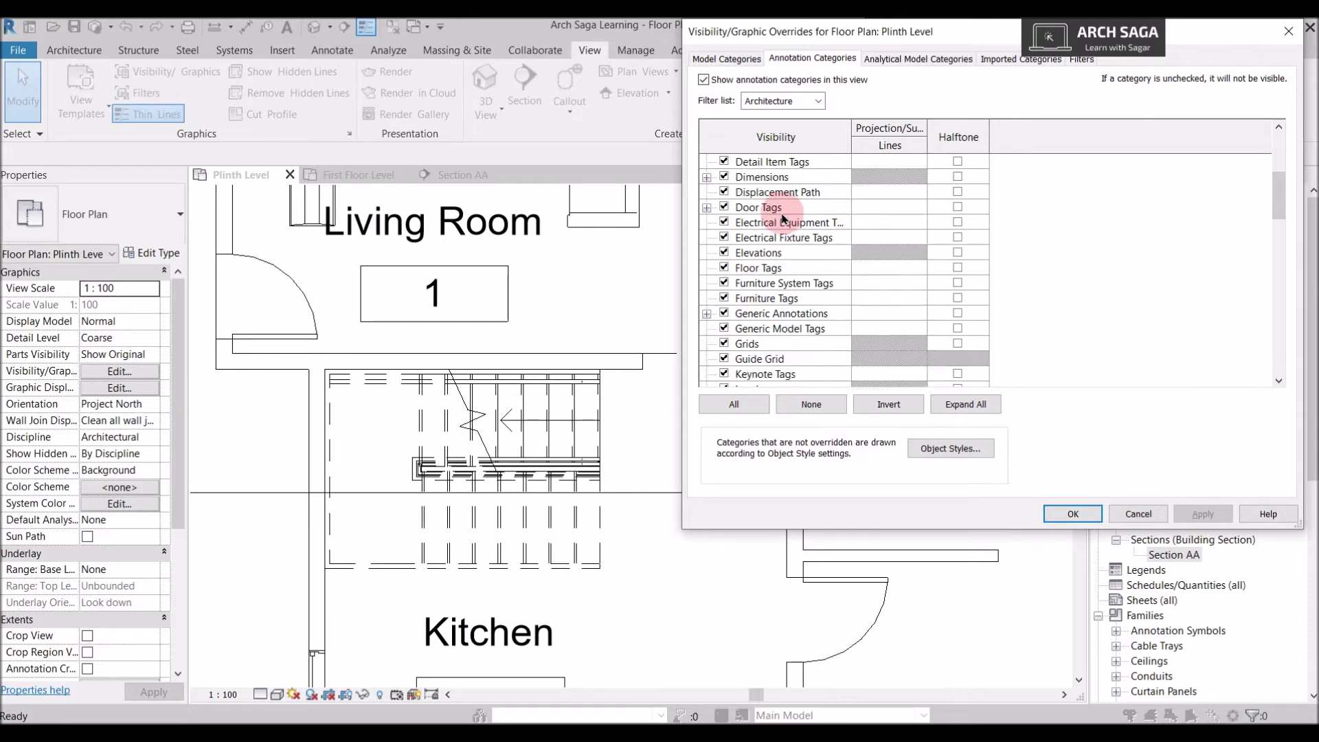
scroll(783, 218, "down", 3)
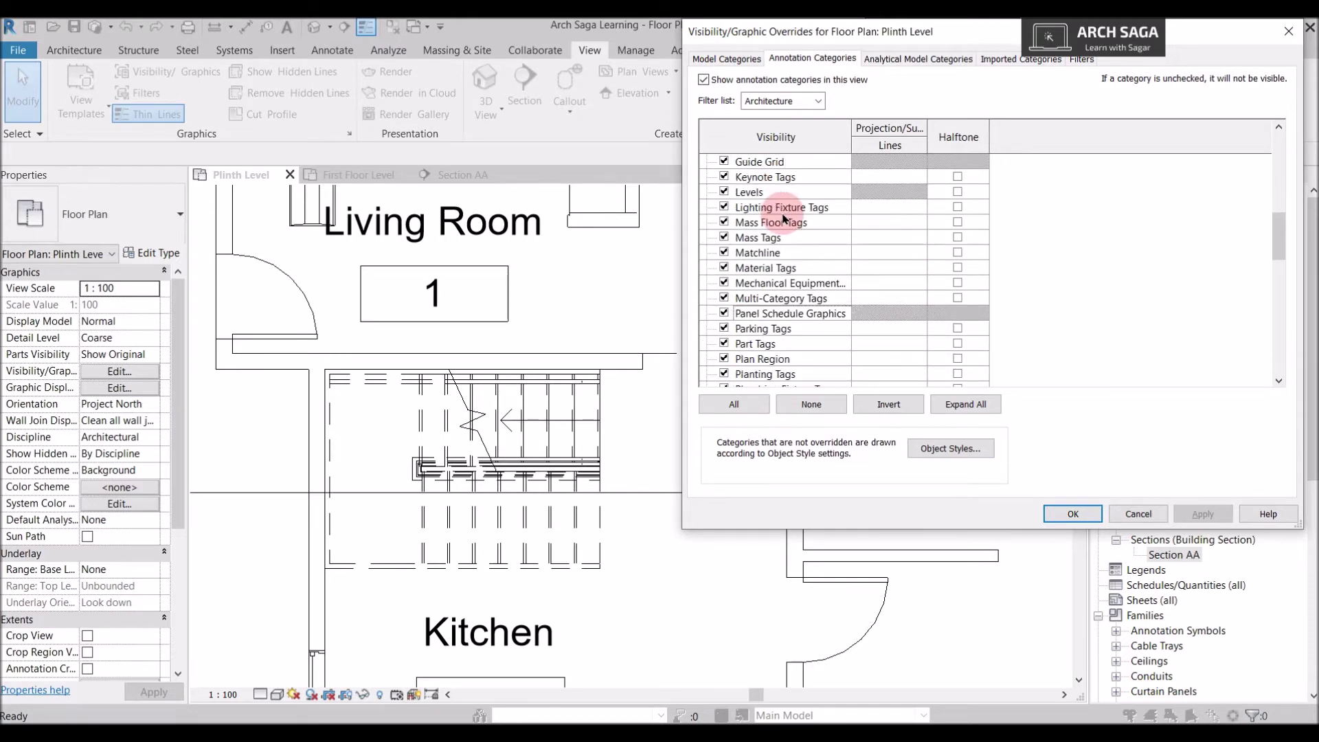
scroll(783, 219, "down", 2)
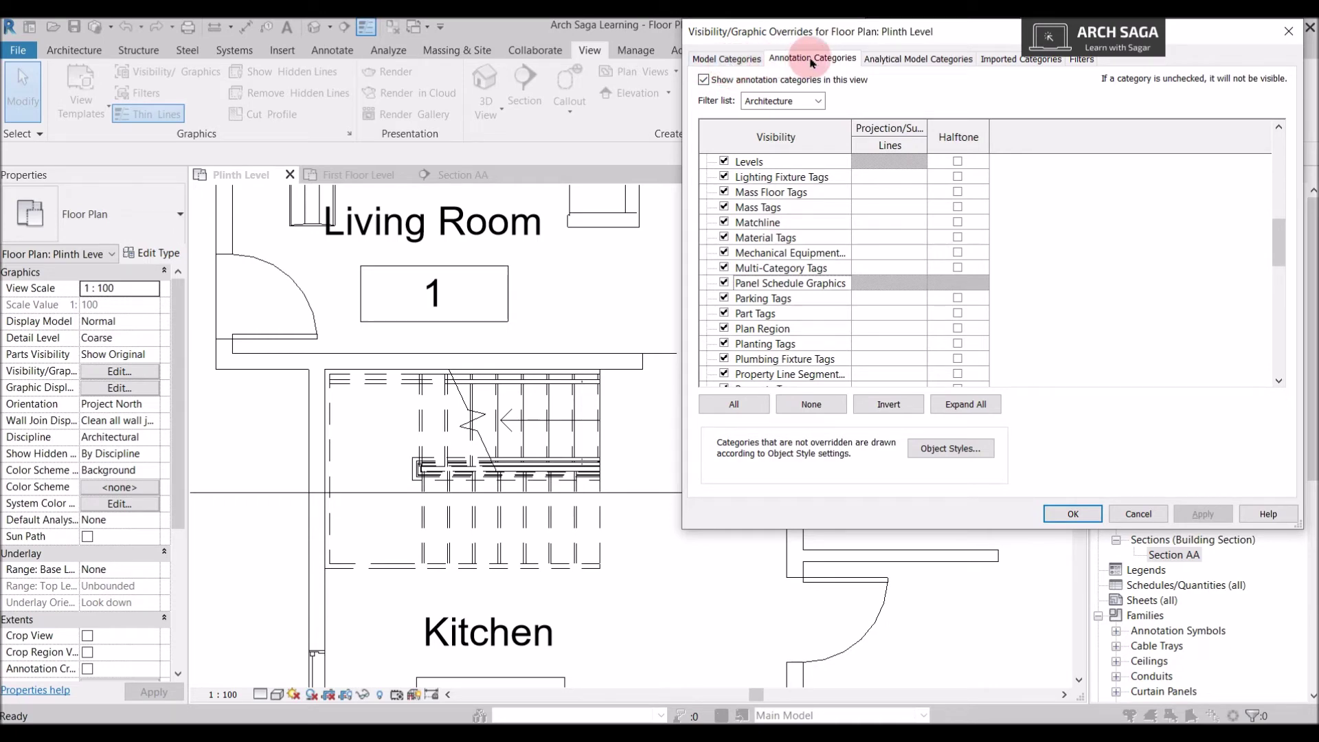
scroll(814, 206, "down", 1)
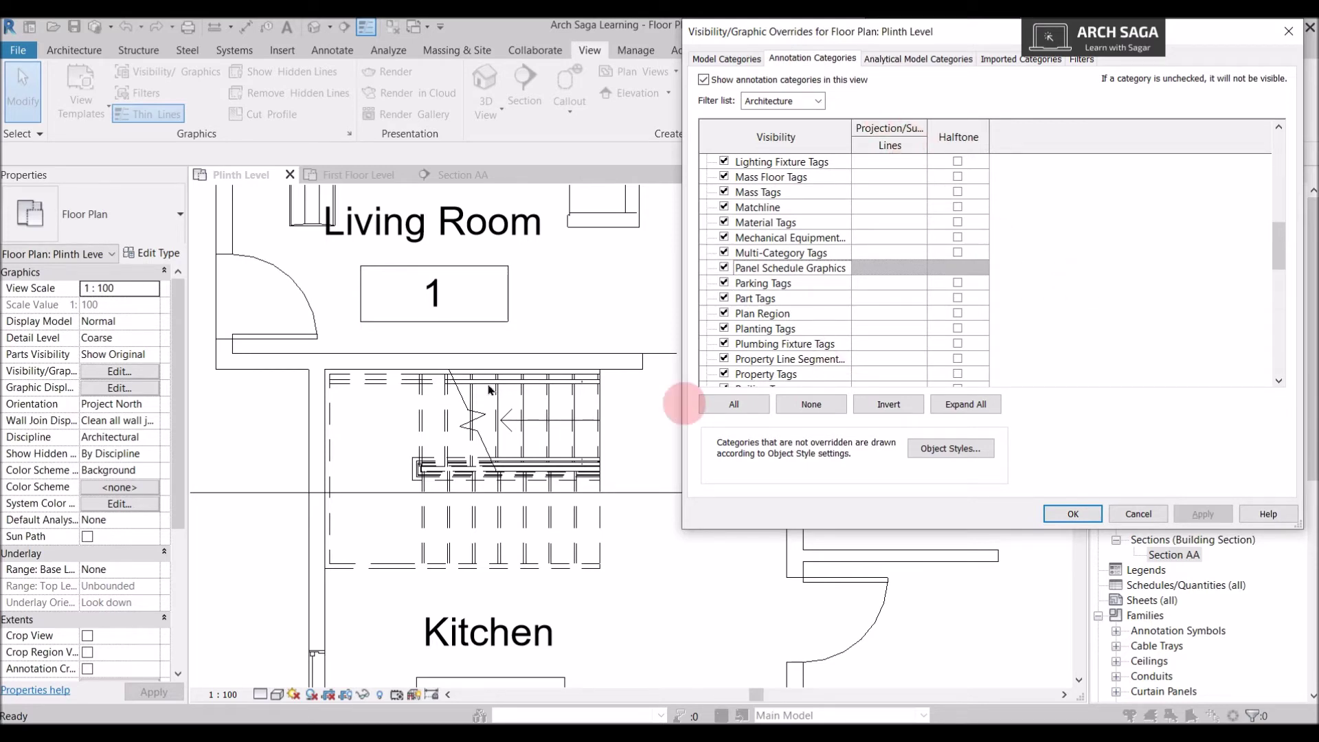
scroll(811, 272, "down", 4)
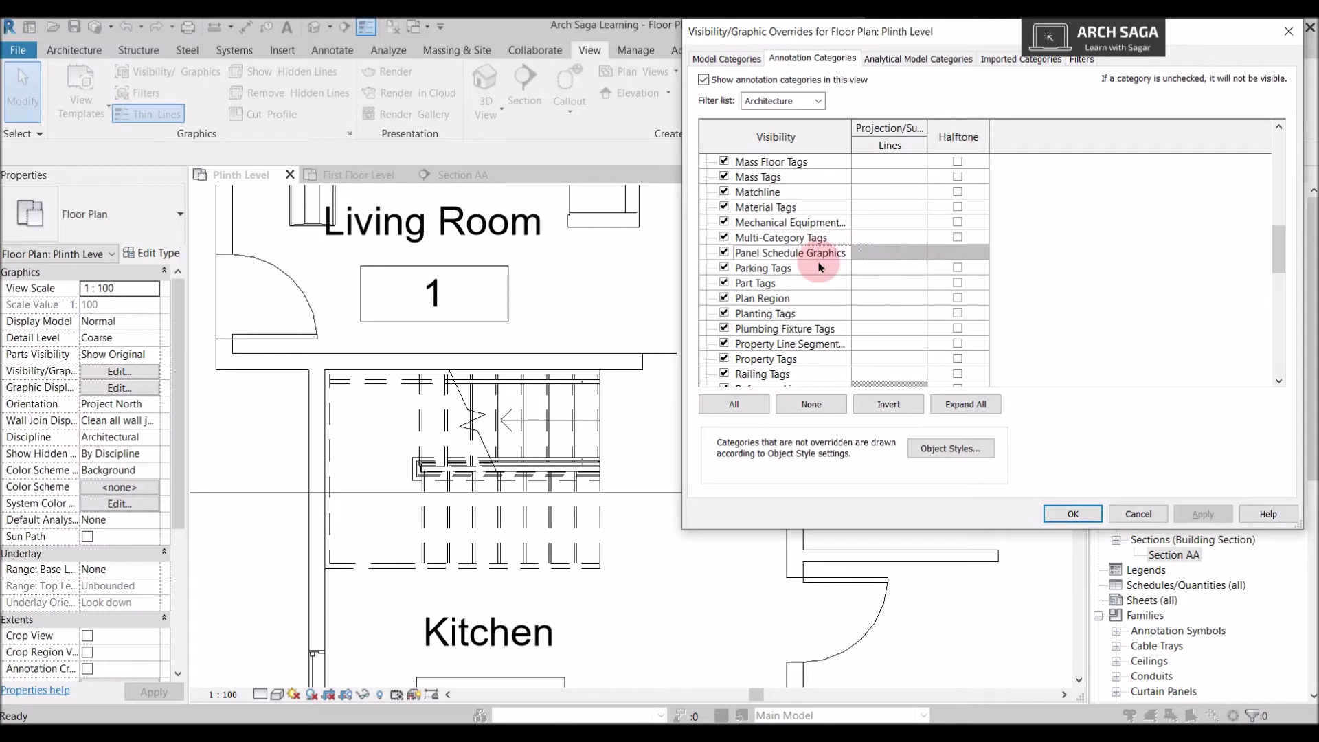
scroll(814, 283, "down", 4)
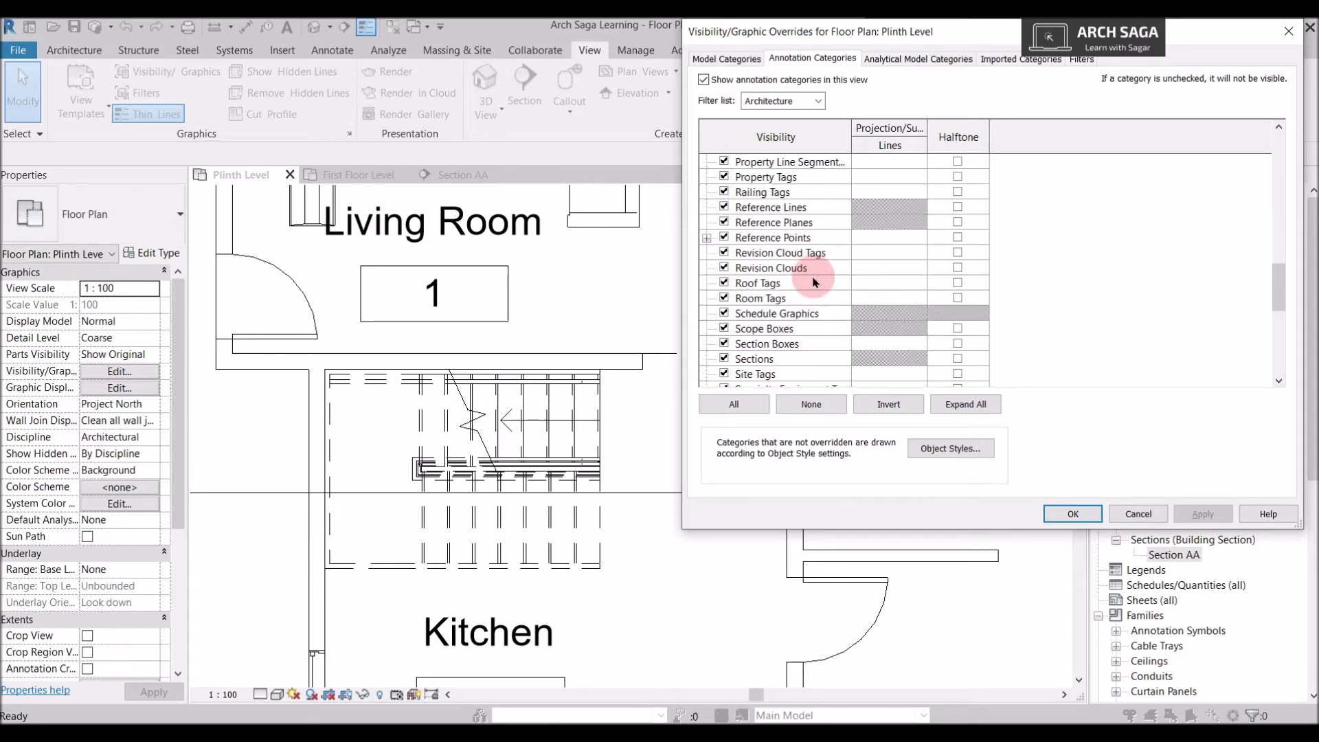
scroll(811, 274, "down", 3)
left_click(707, 268)
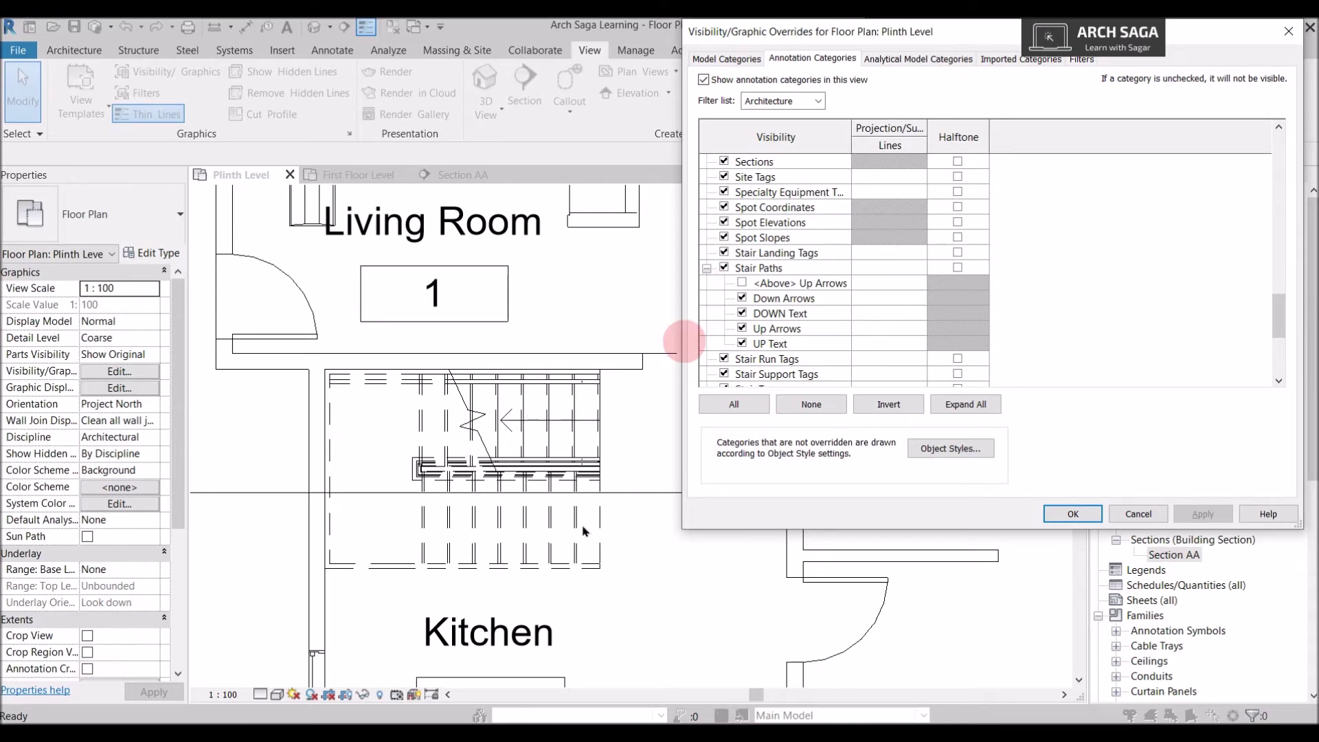
- Turn on Stair Paths <Above> Up Arrows, apply, and close with OK
left_click(742, 283)
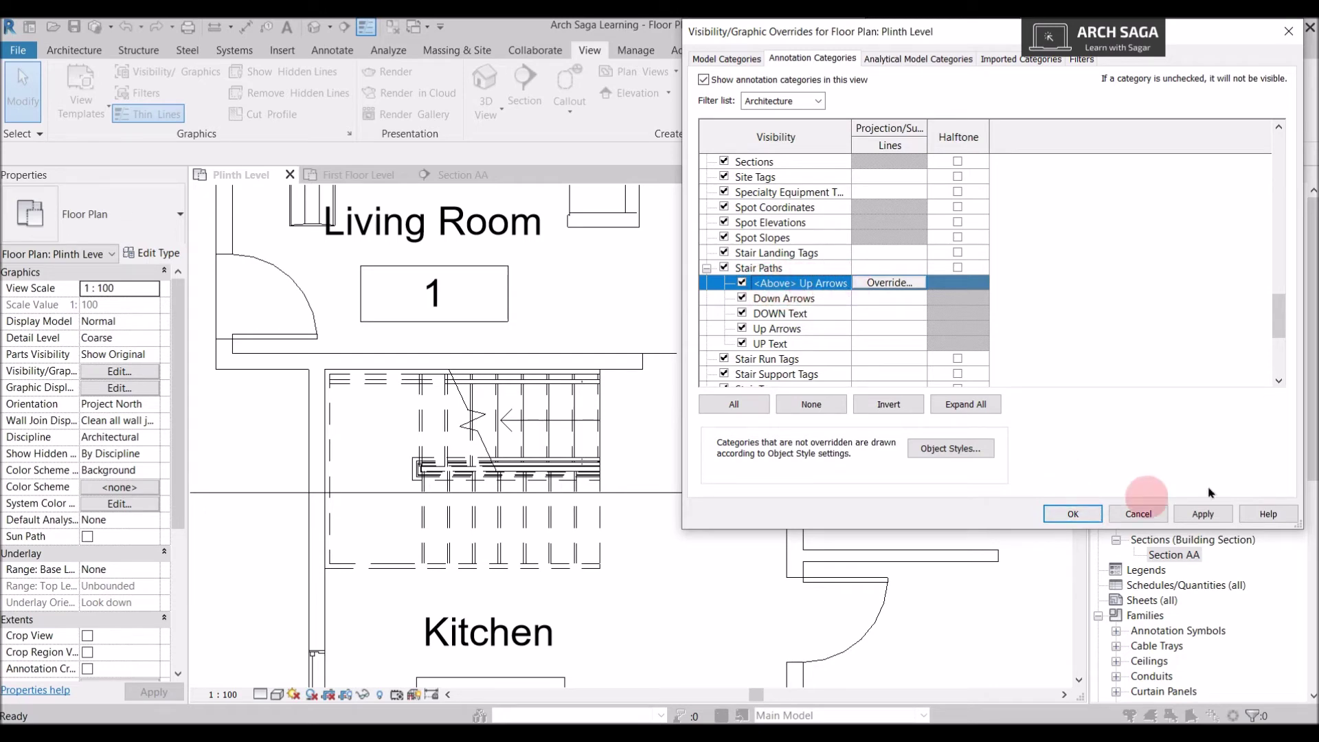
left_click(1203, 514)
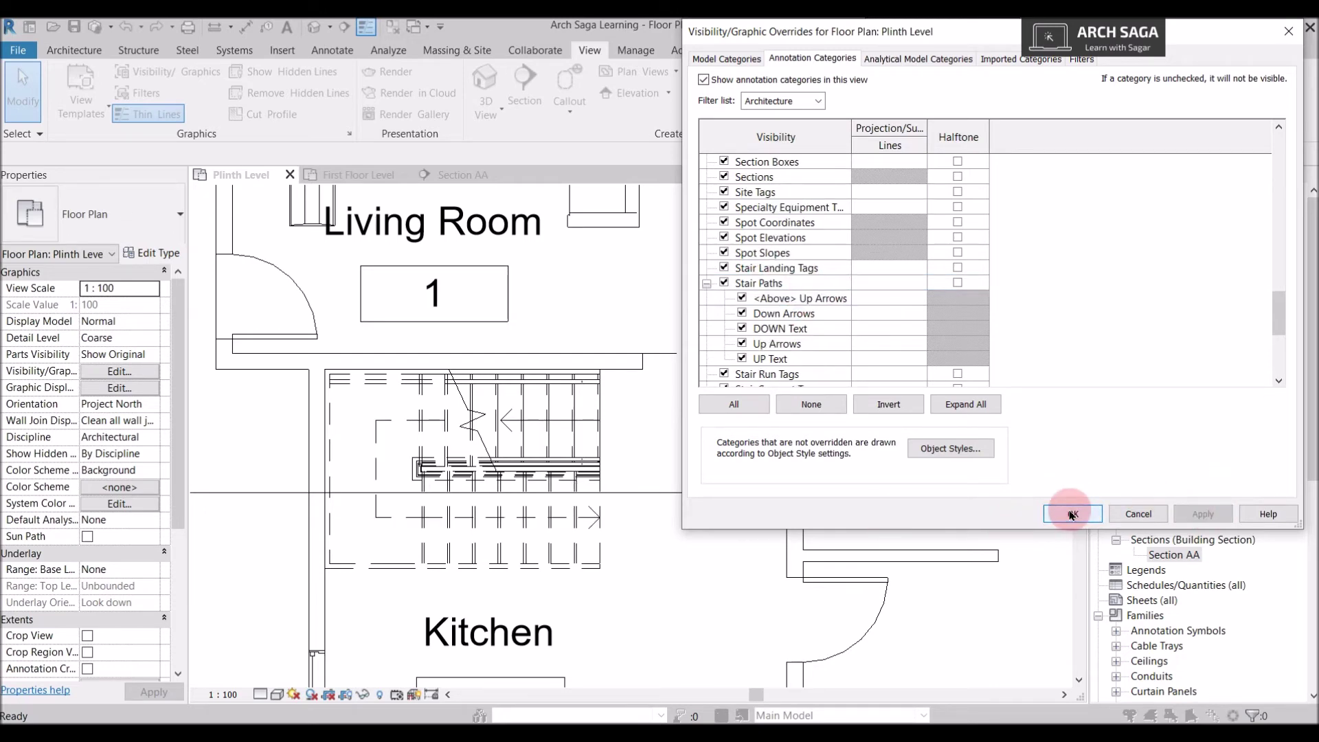
left_click(1073, 513)
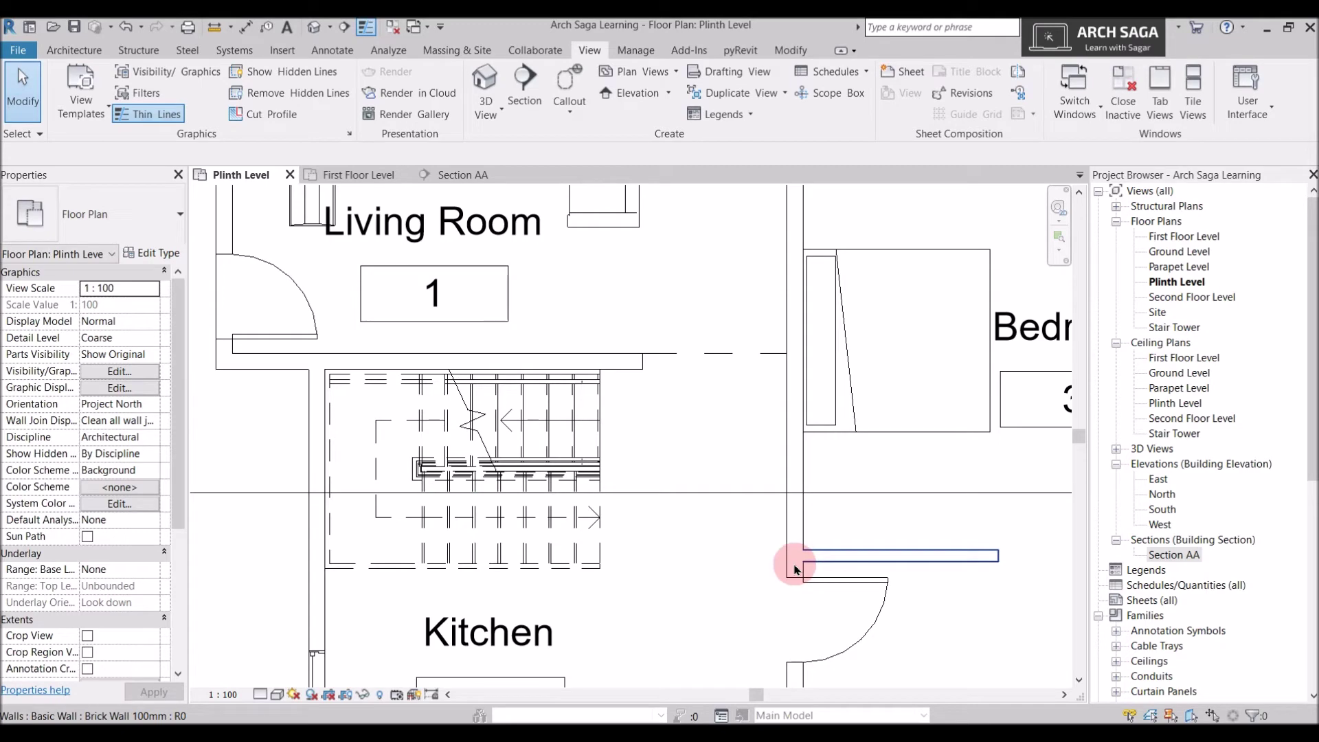
- Through VG Annotation Categories, uncheck Stair Paths Up Arrows and UP Text and apply
key("v")
key("g")
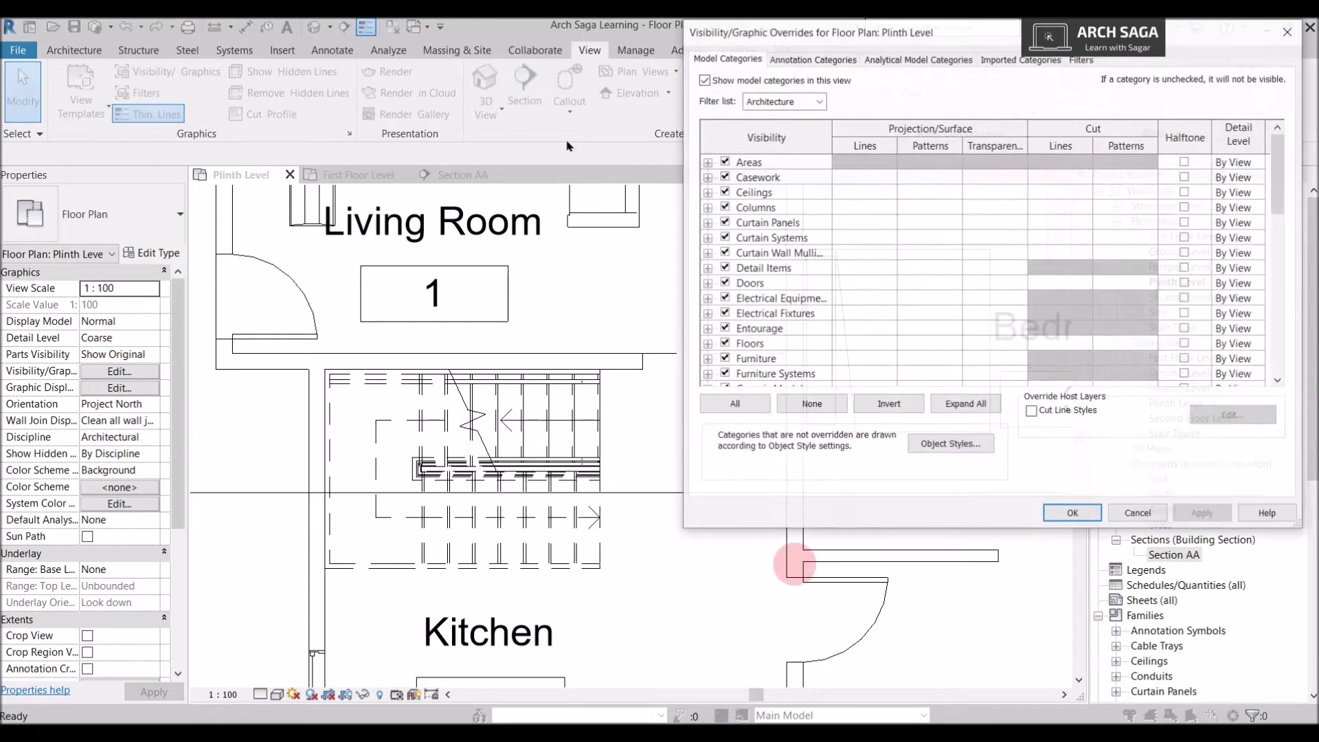
left_click(810, 61)
scroll(769, 233, "down", 6)
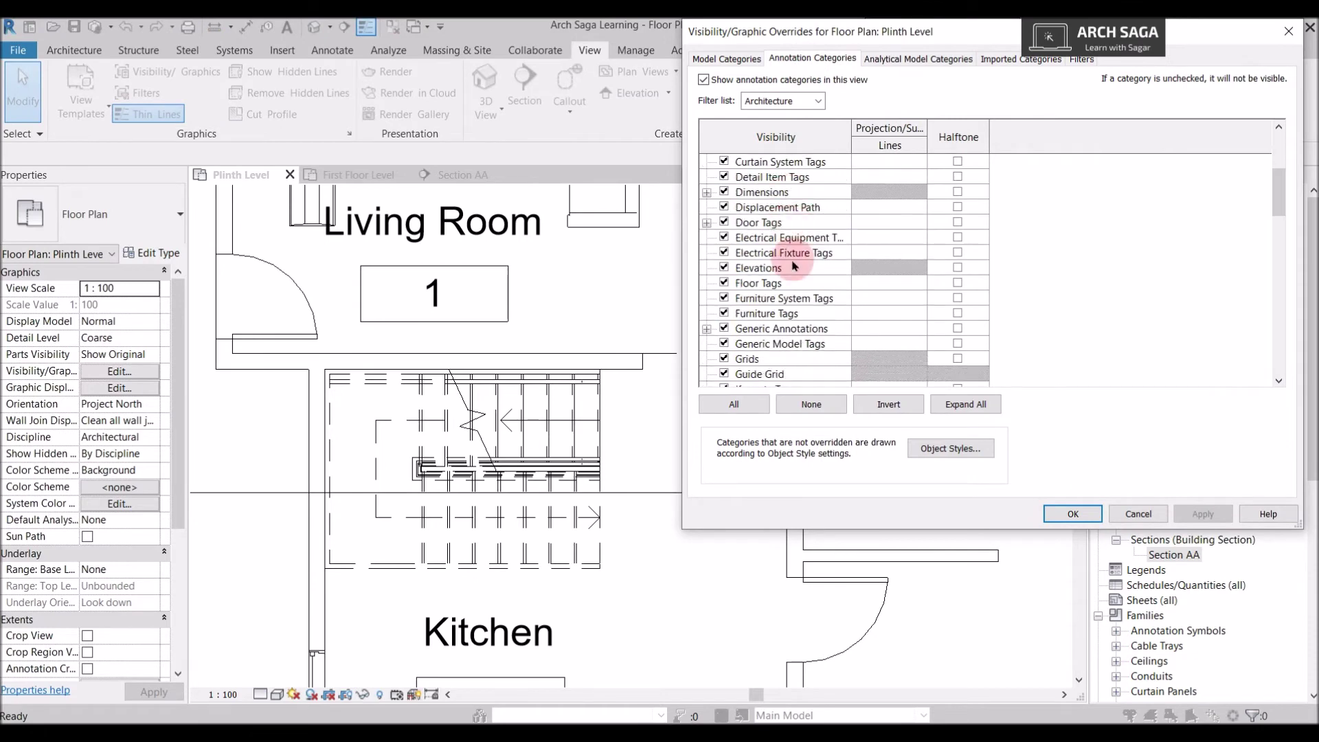
scroll(781, 305, "down", 10)
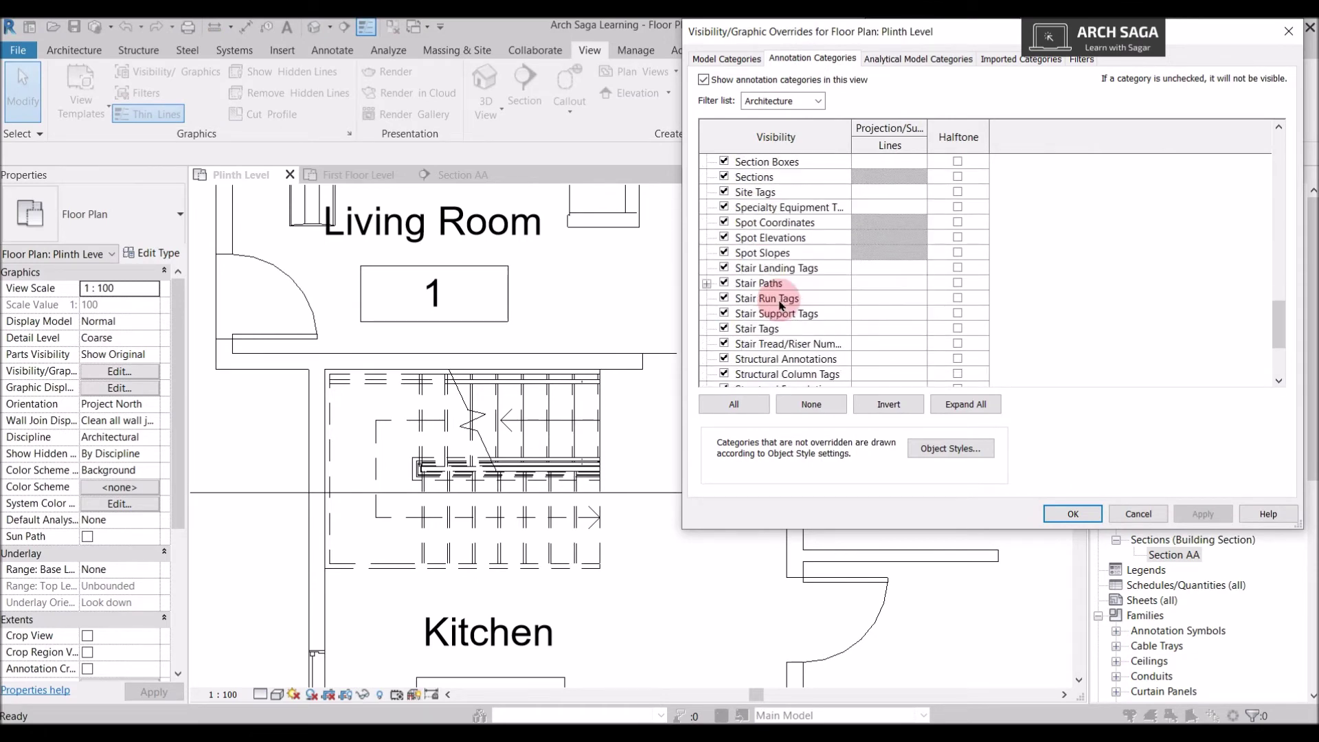
left_click(707, 284)
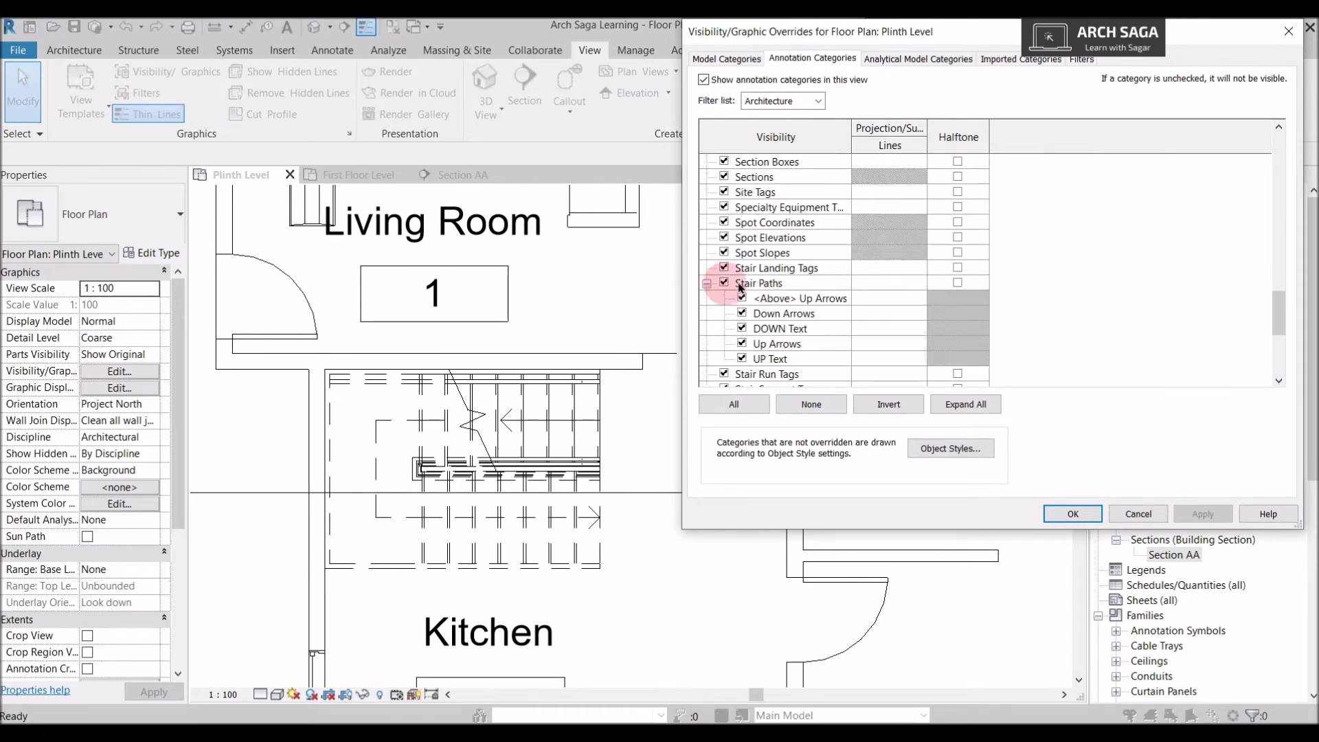
scroll(797, 337, "down", 1)
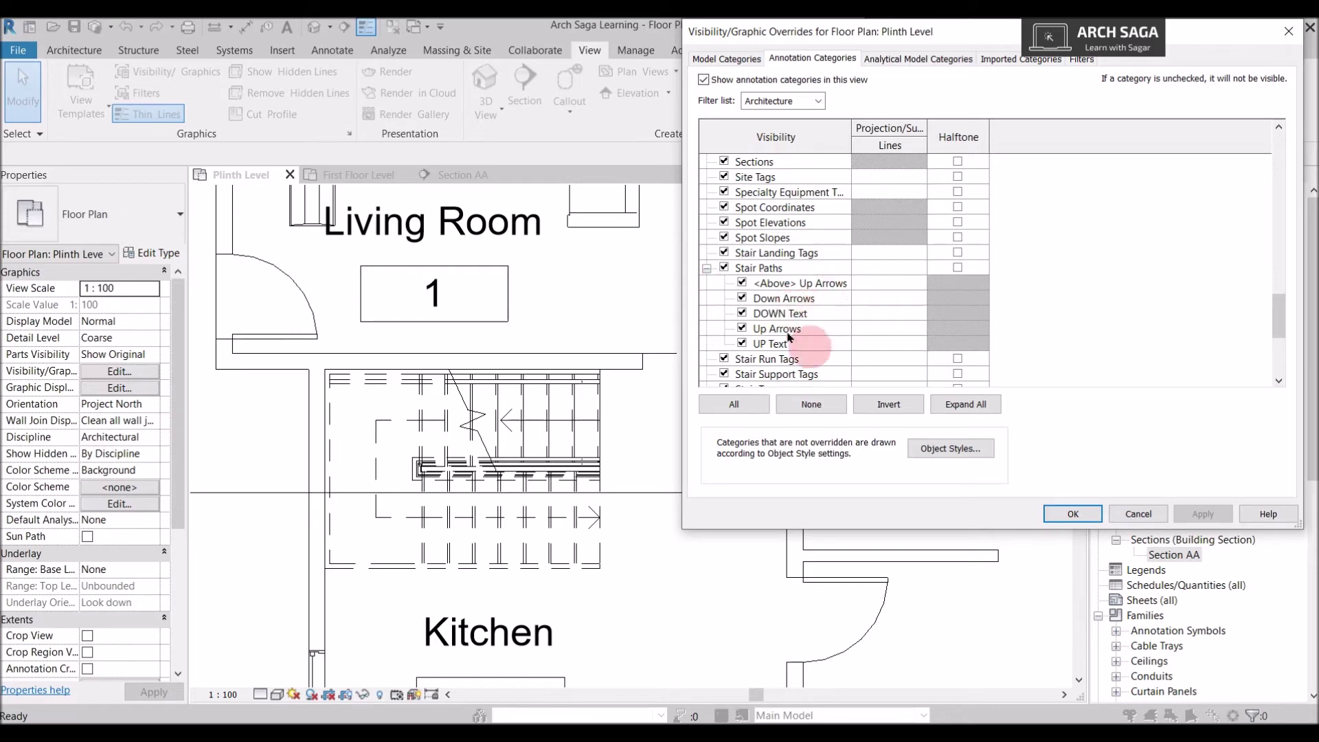
left_click(742, 329)
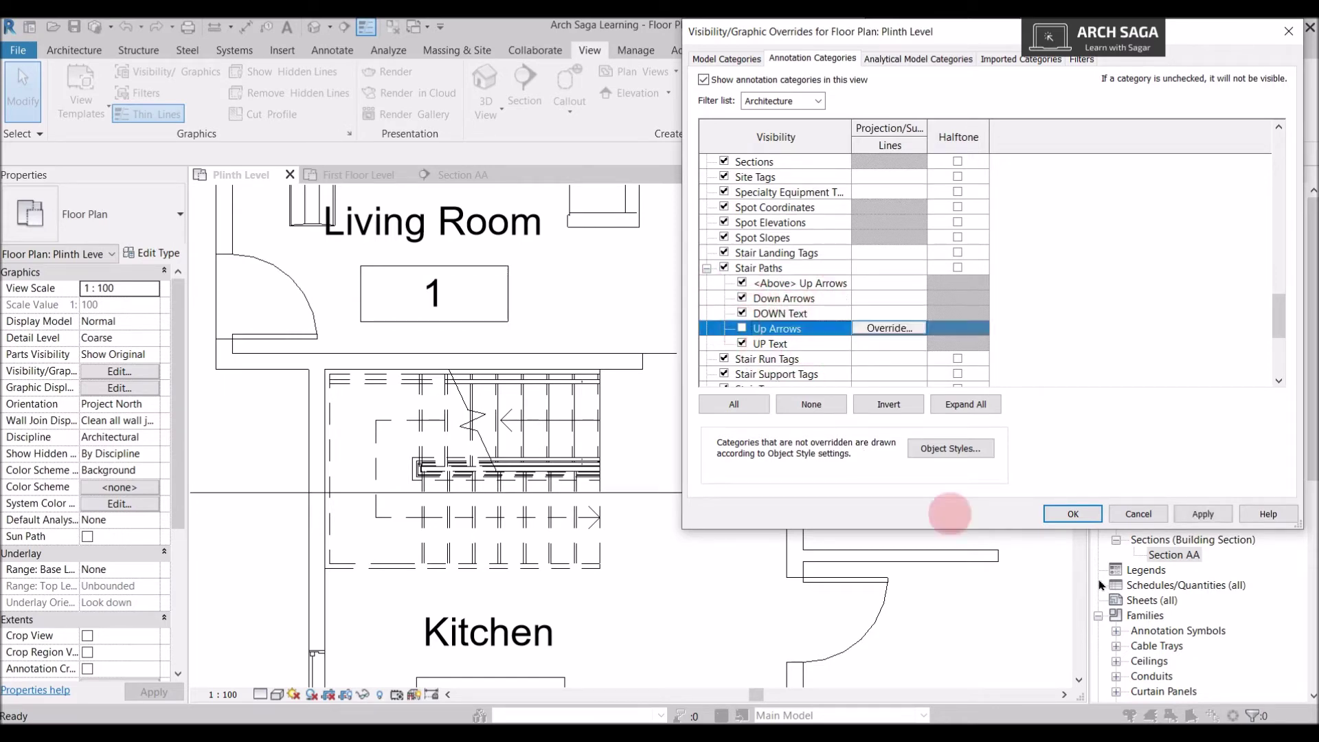
left_click(1208, 516)
left_click(704, 423)
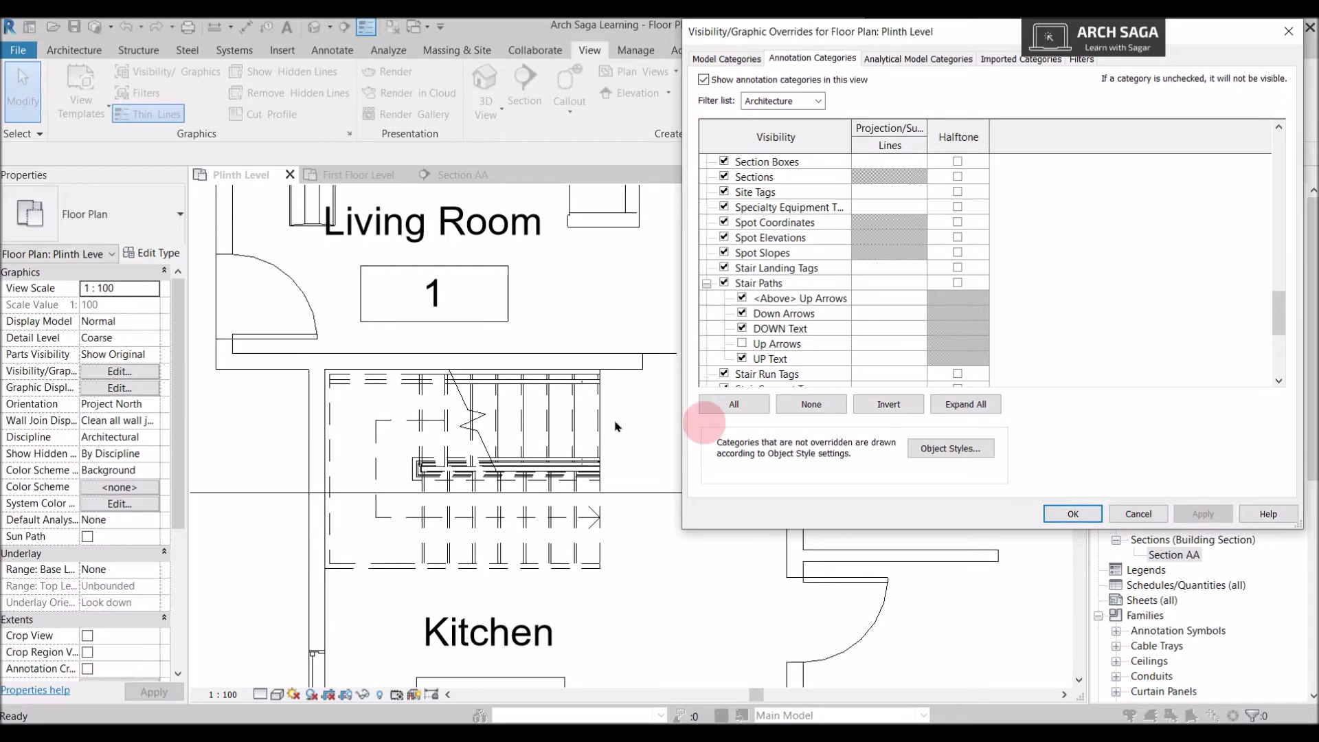
left_click(742, 359)
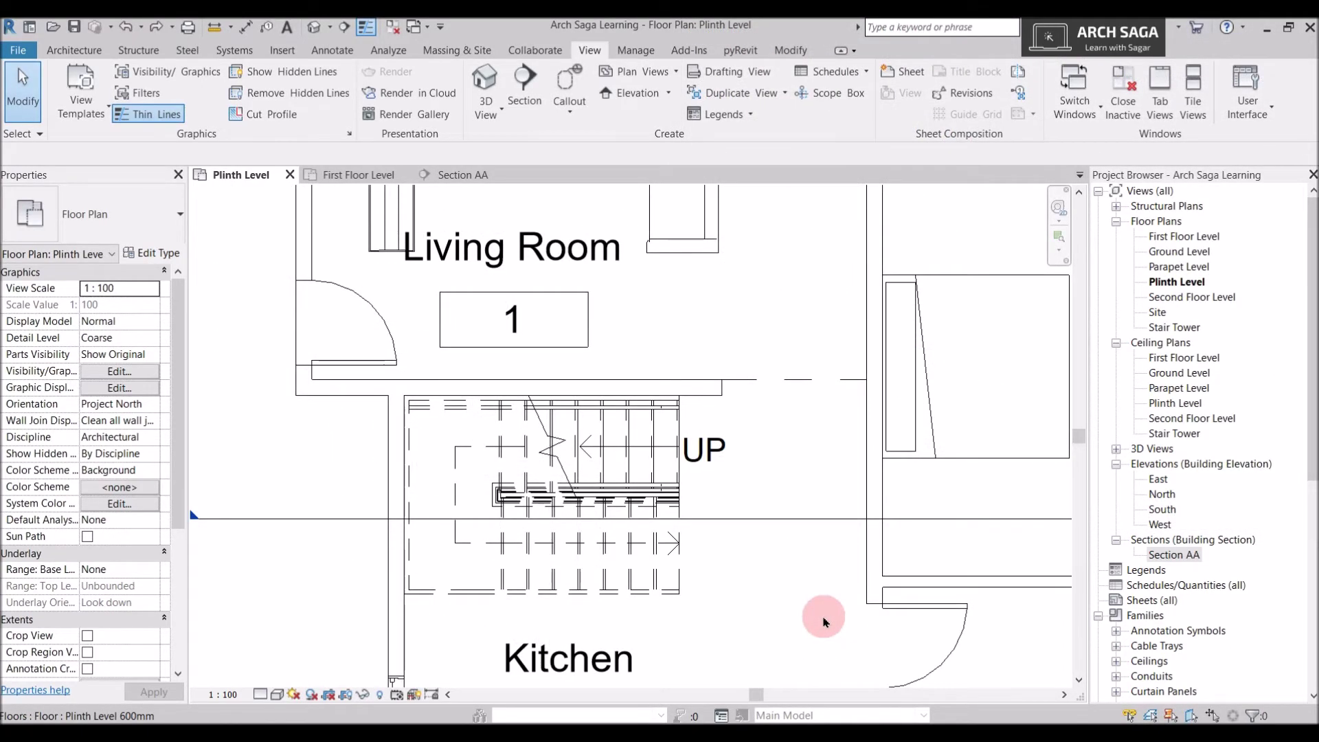
scroll(627, 426, "up", 2)
- Select the stair and open its Type Properties, scrolled to the Graphics group
left_click(628, 432)
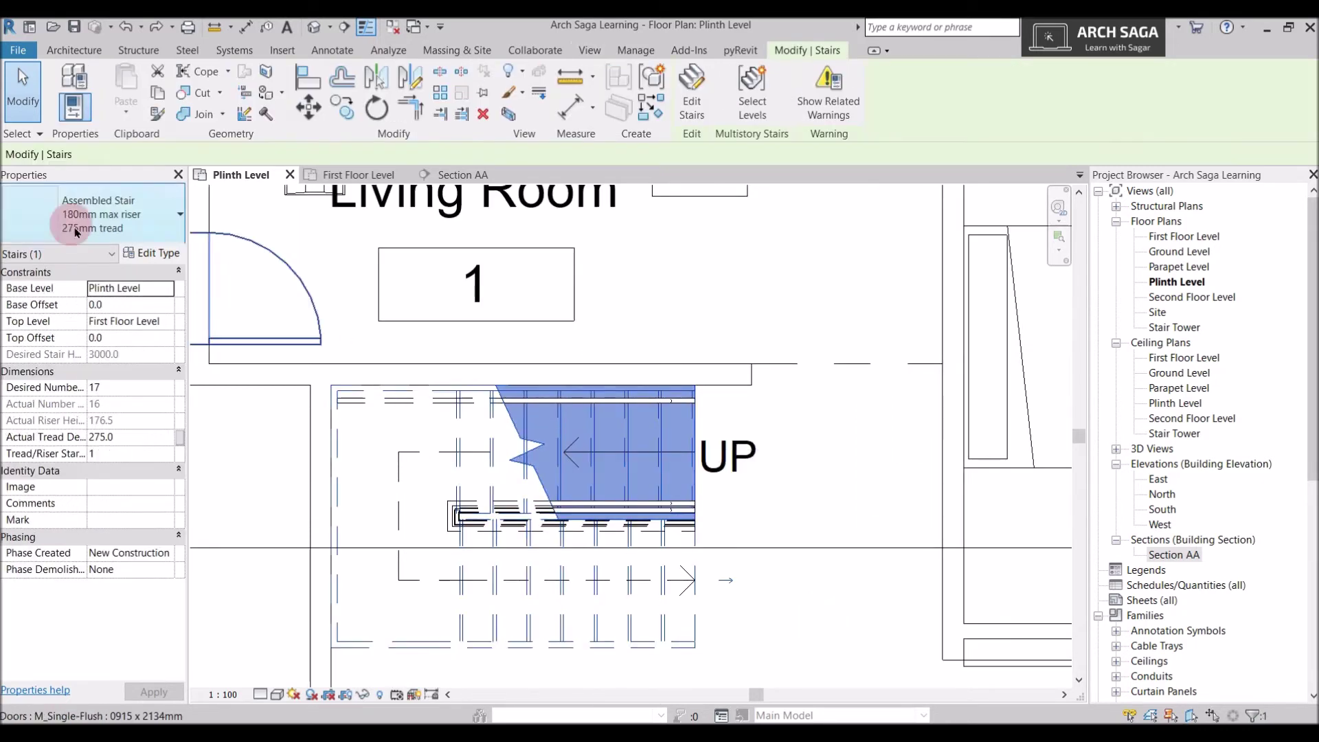
left_click(146, 254)
scroll(952, 240, "down", 5)
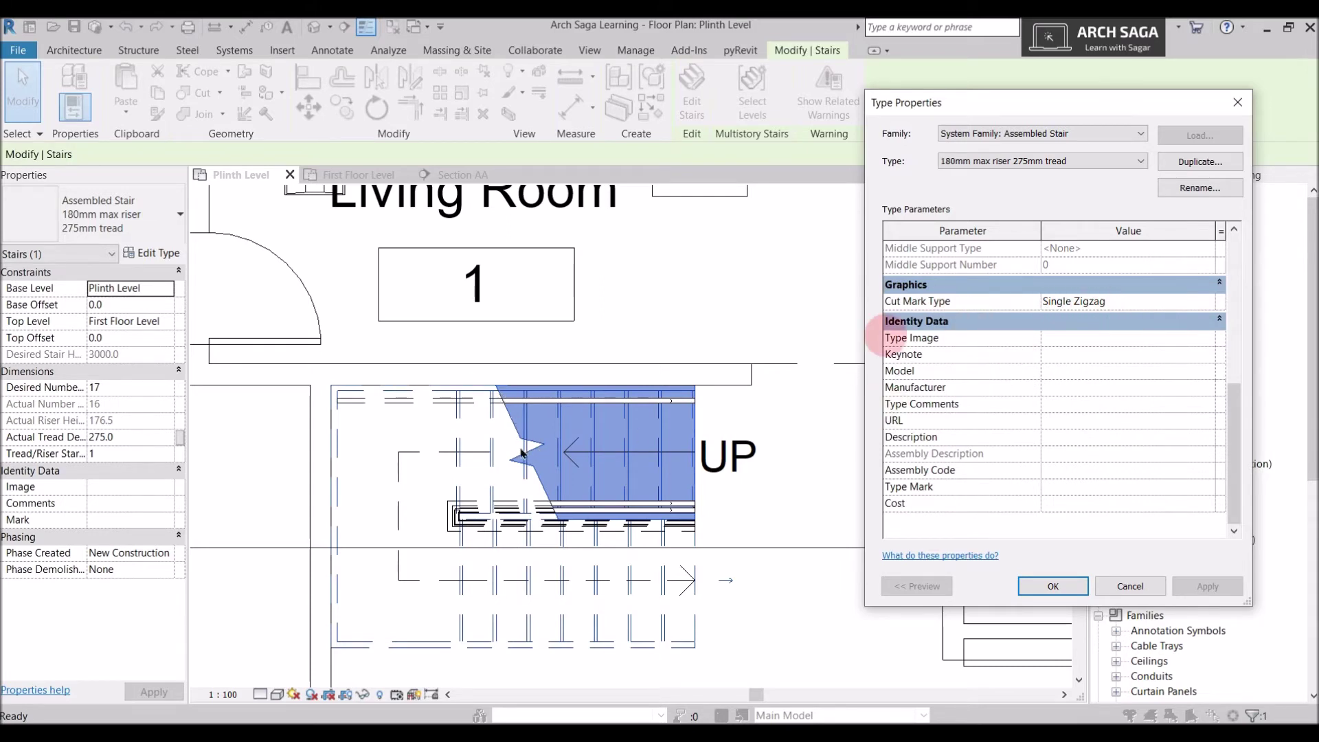
- Set the Single Zigzag cut mark's Cut Line Type to Double Line and confirm both dialogs
left_click(1210, 308)
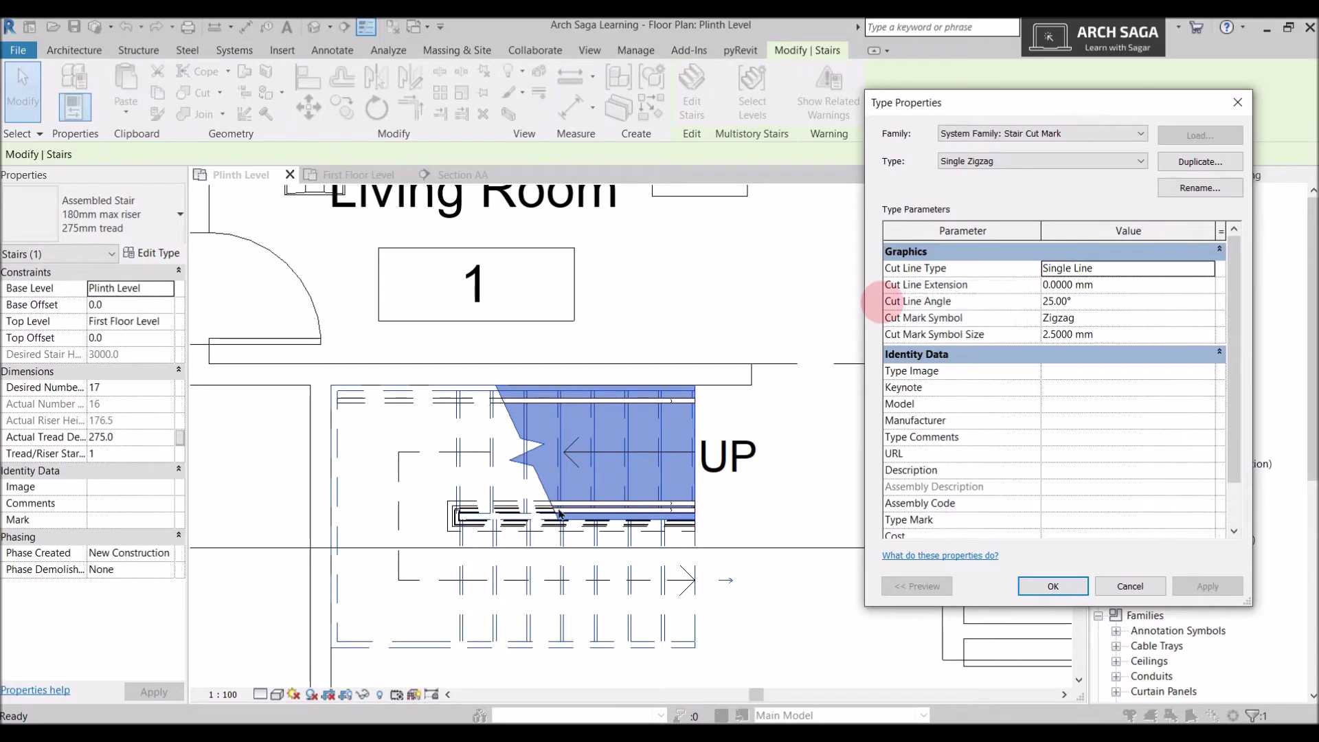
left_click(1207, 268)
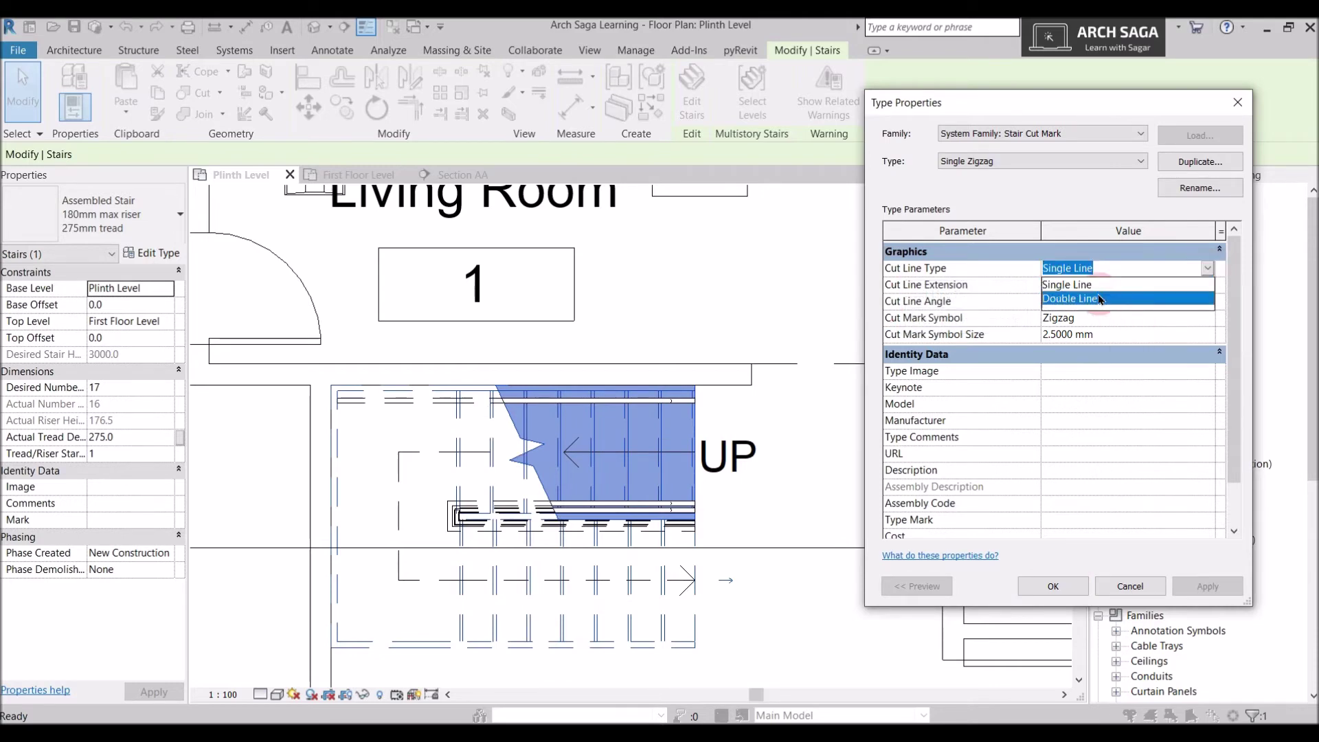
left_click(1100, 299)
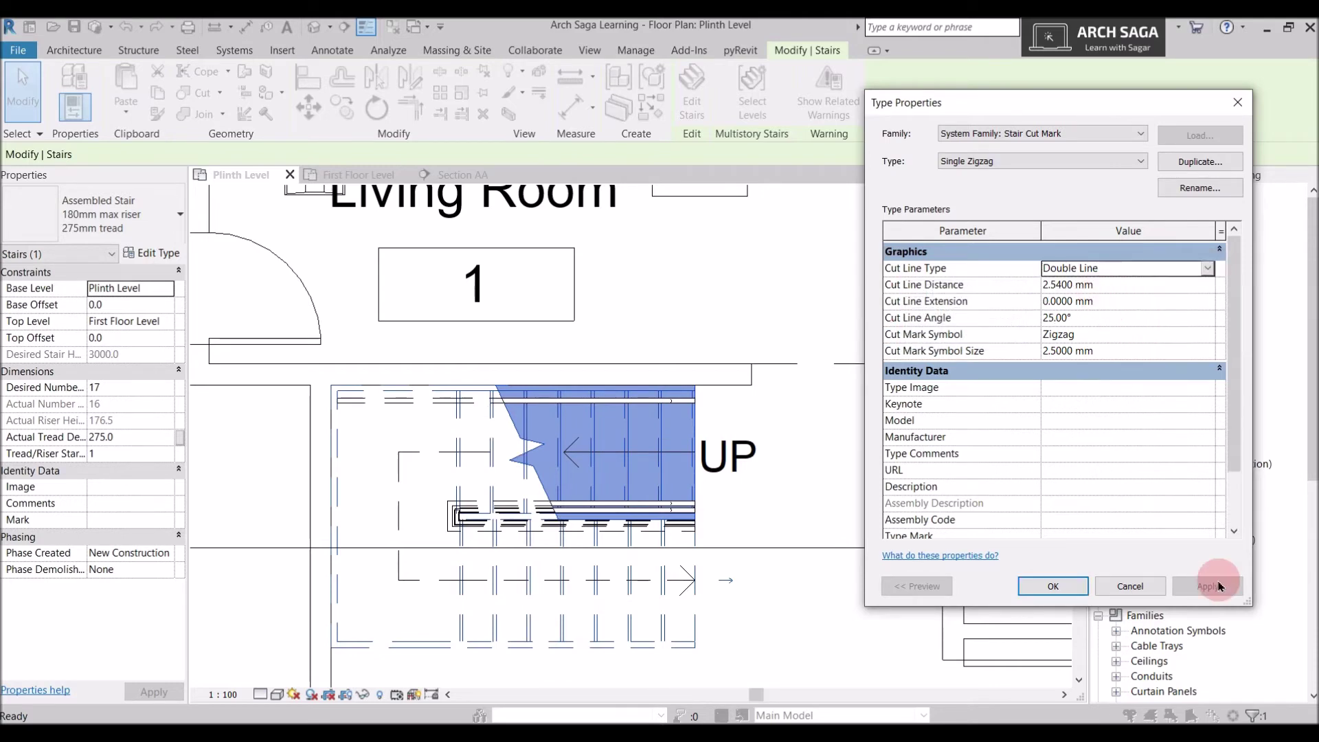
left_click(1053, 586)
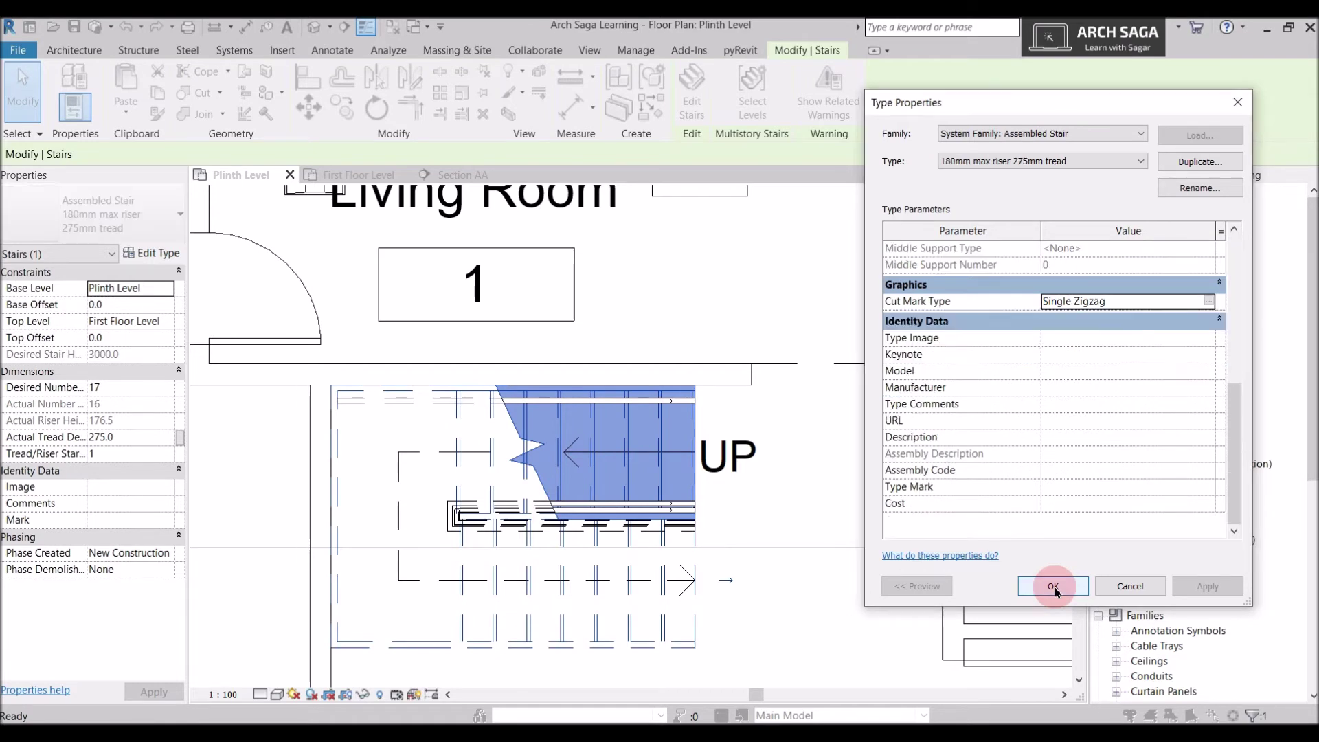
left_click(1053, 586)
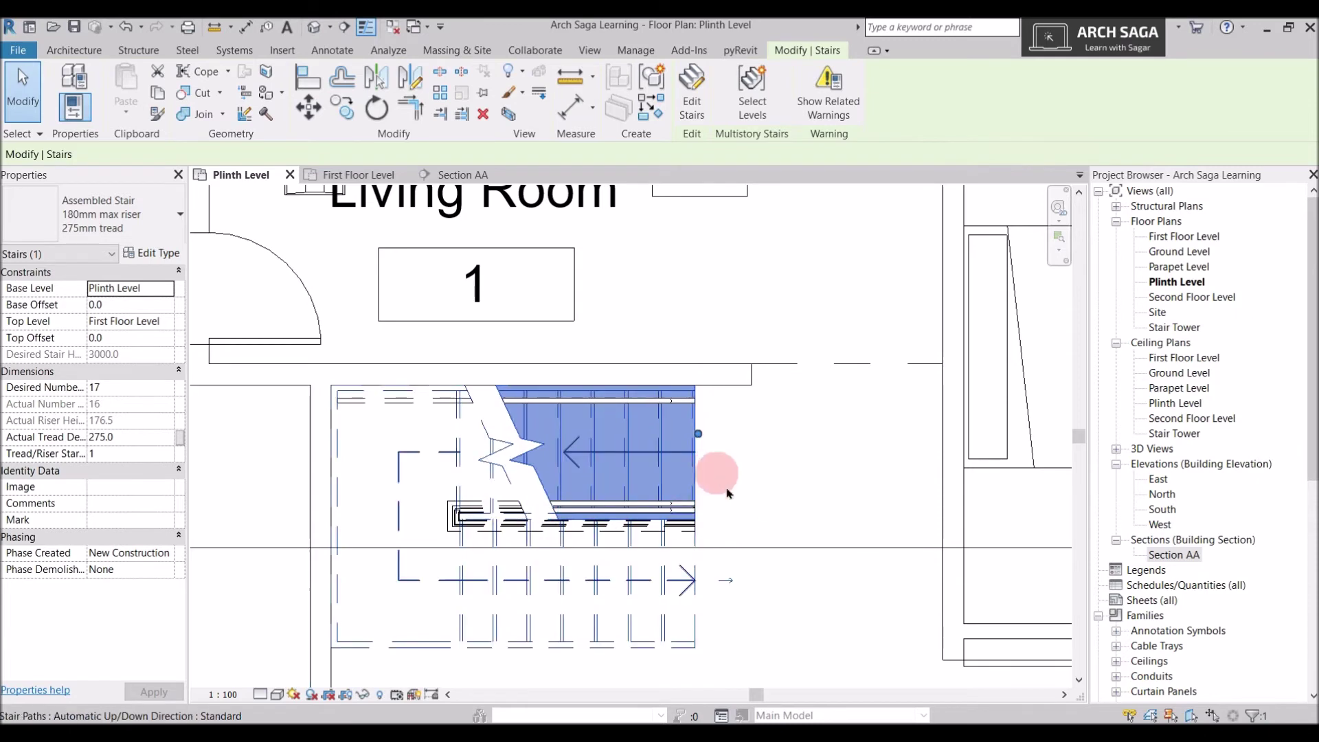
left_click(714, 519)
scroll(756, 523, "down", 2)
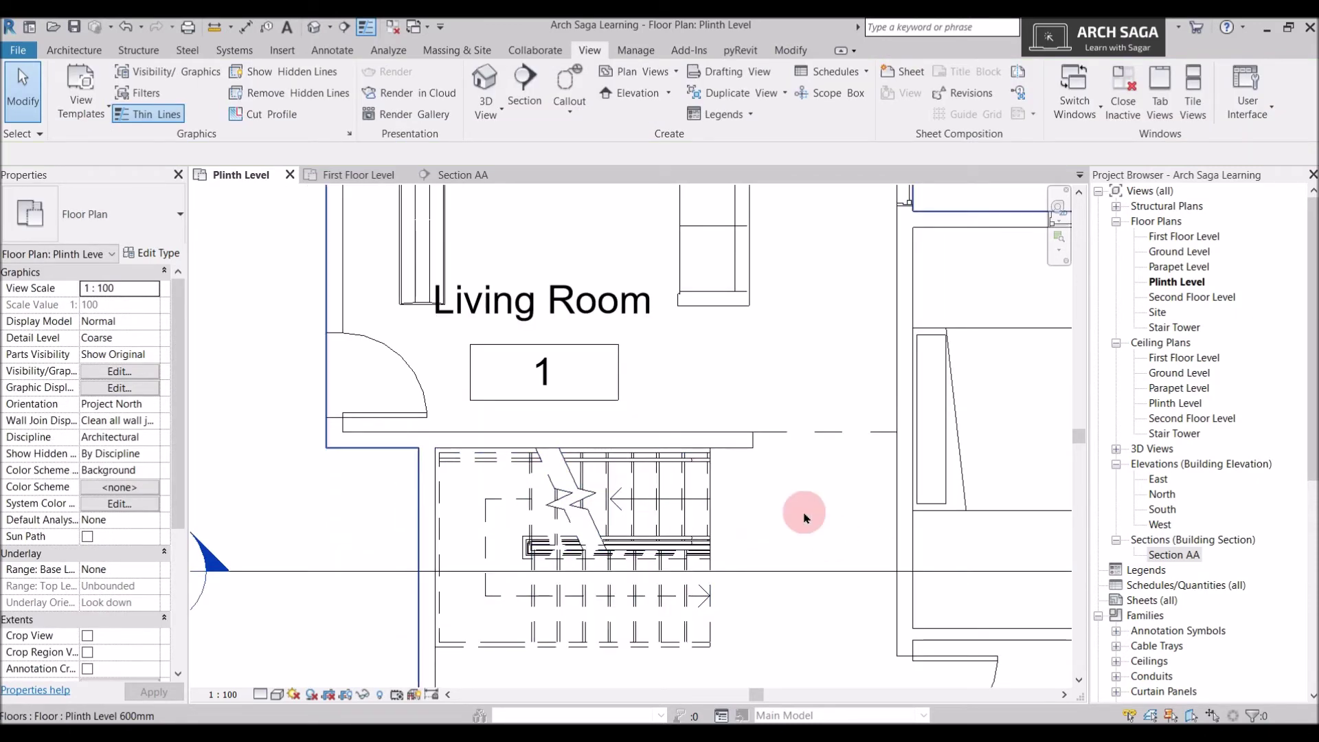
- Tab-select the stair path and open its Standard type's Type Properties
key("Tab")
key("Tab")
key("Tab")
key("Tab")
key("Tab")
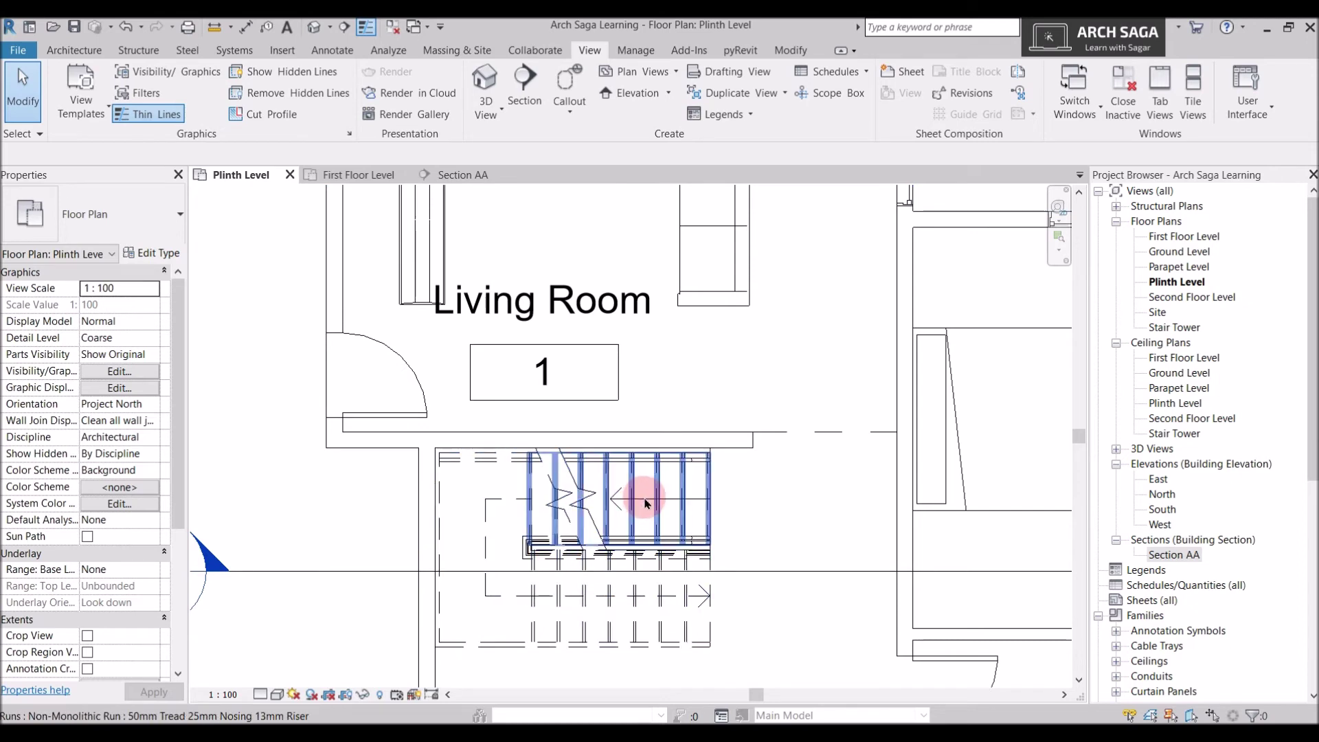
left_click(645, 504)
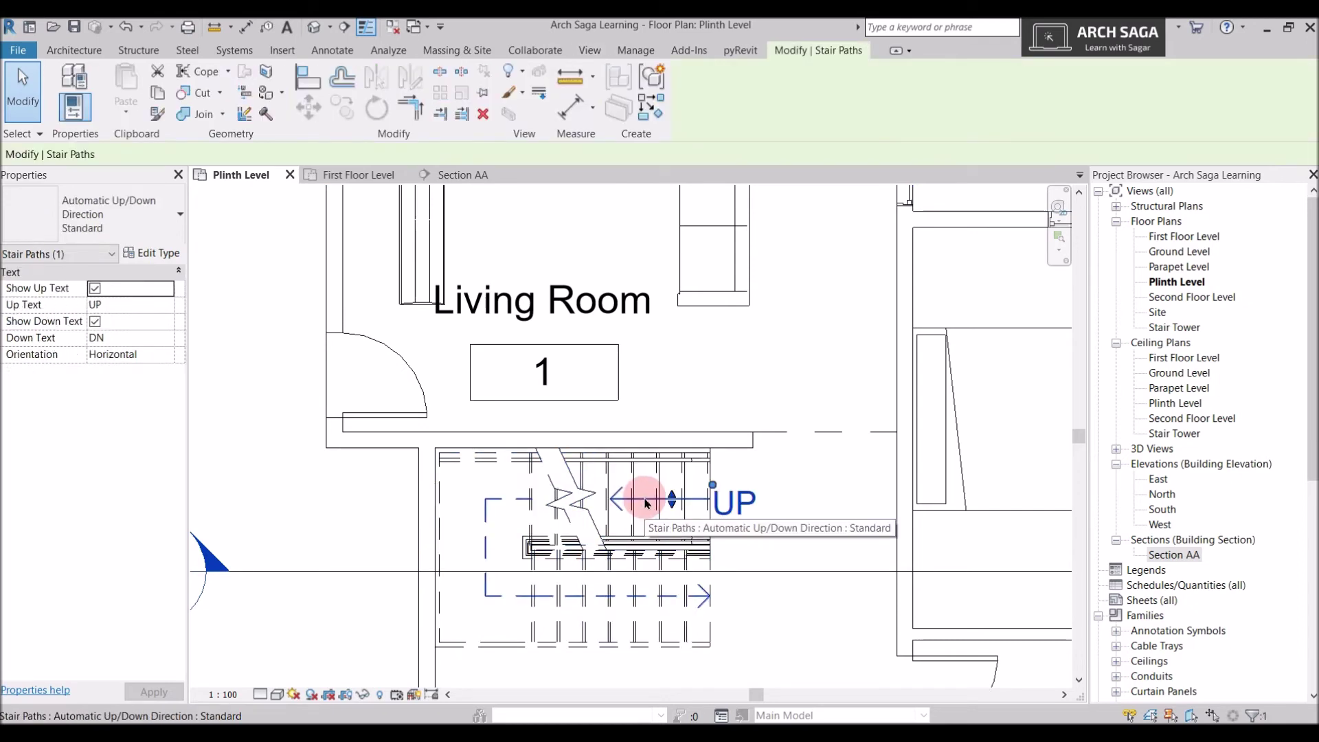
left_click(147, 254)
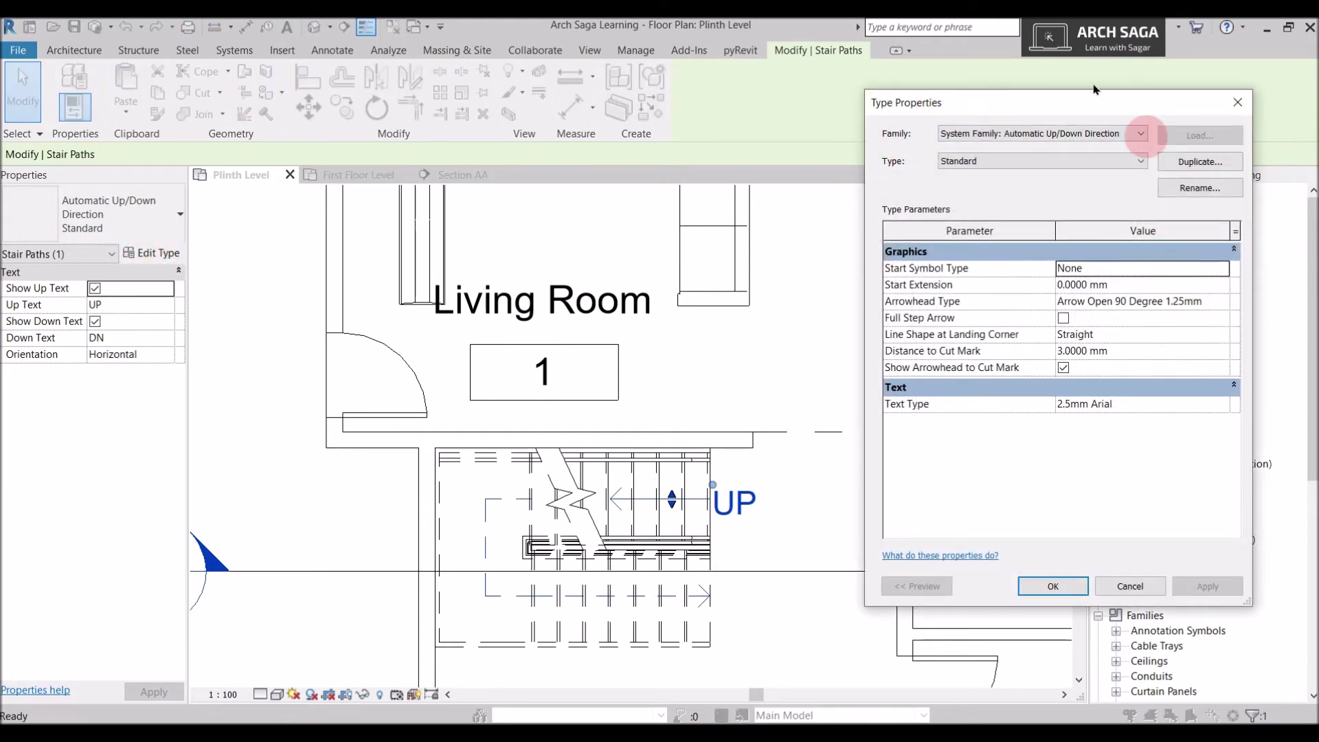
- Set Arrowhead Type to Arrow Filled 30 Degree, enable Full Step Arrow, and confirm
left_click(1218, 306)
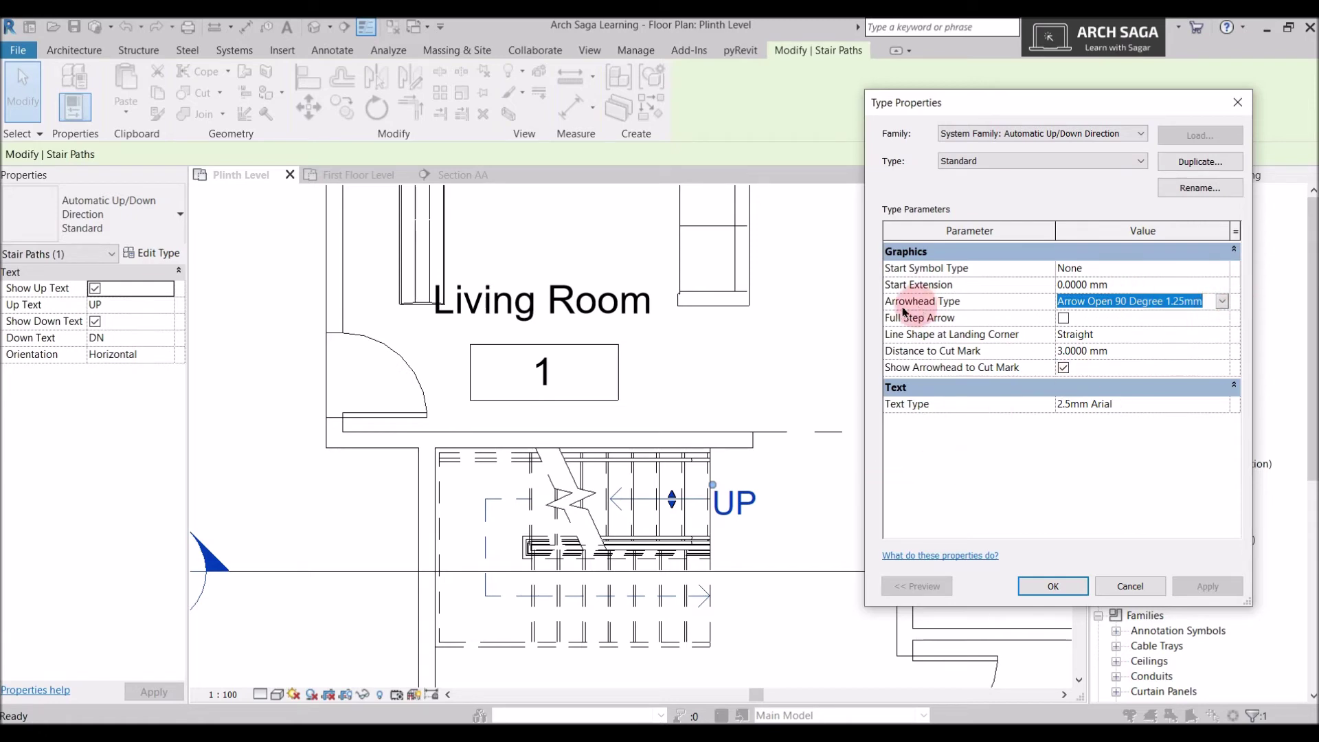
left_click(1223, 304)
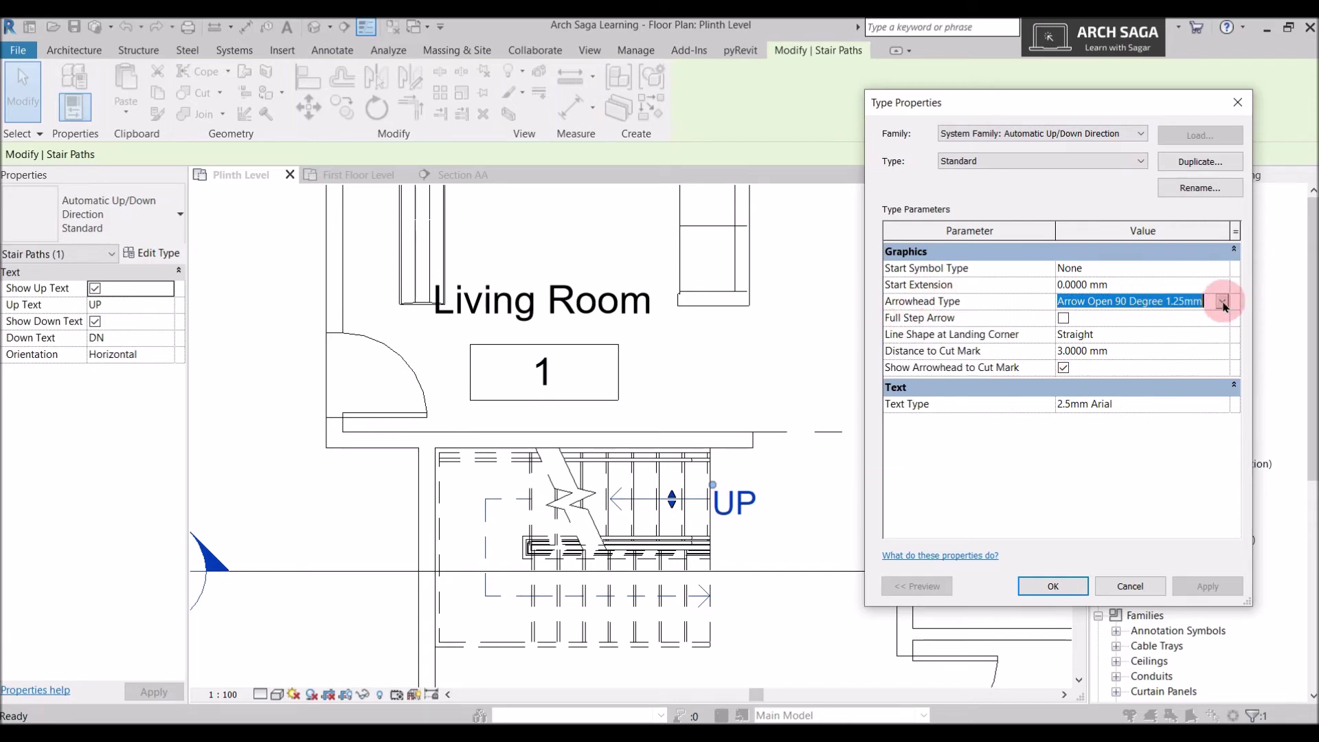
left_click(1144, 359)
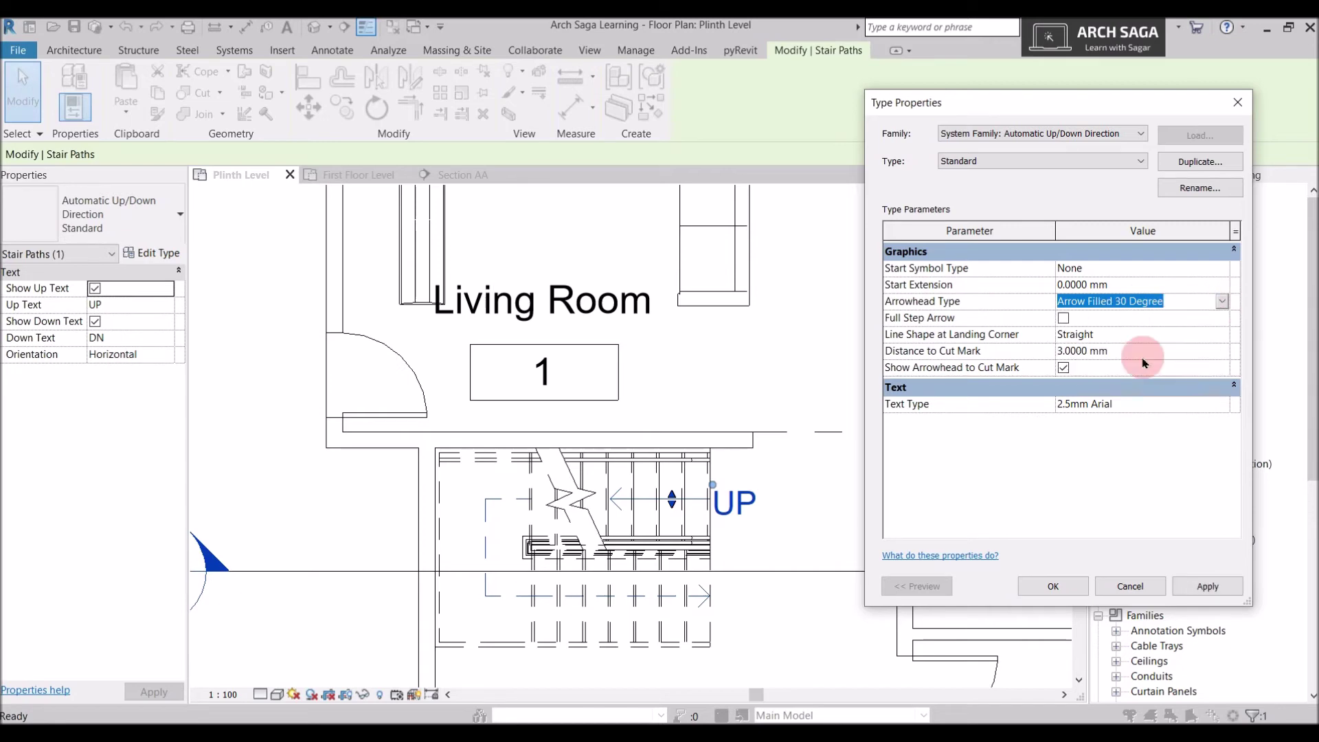
left_click(1209, 591)
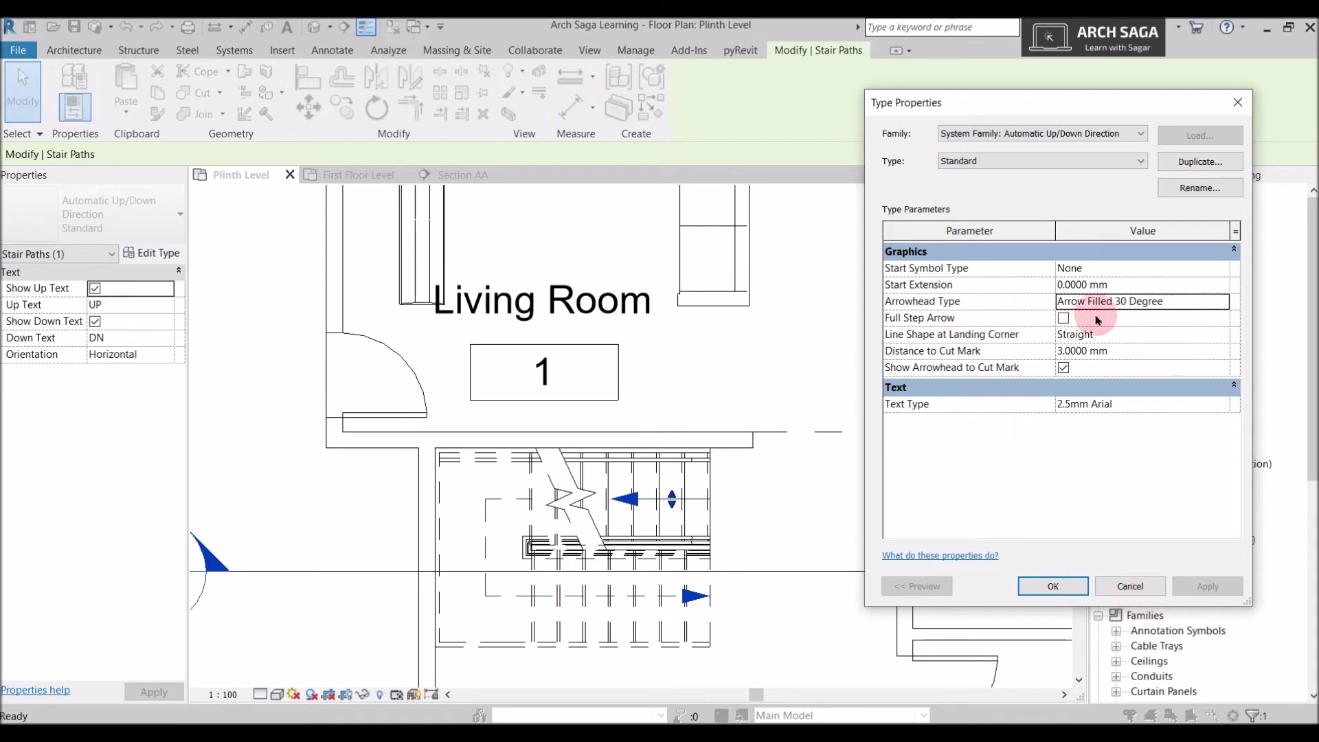
left_click(1064, 318)
left_click(1207, 586)
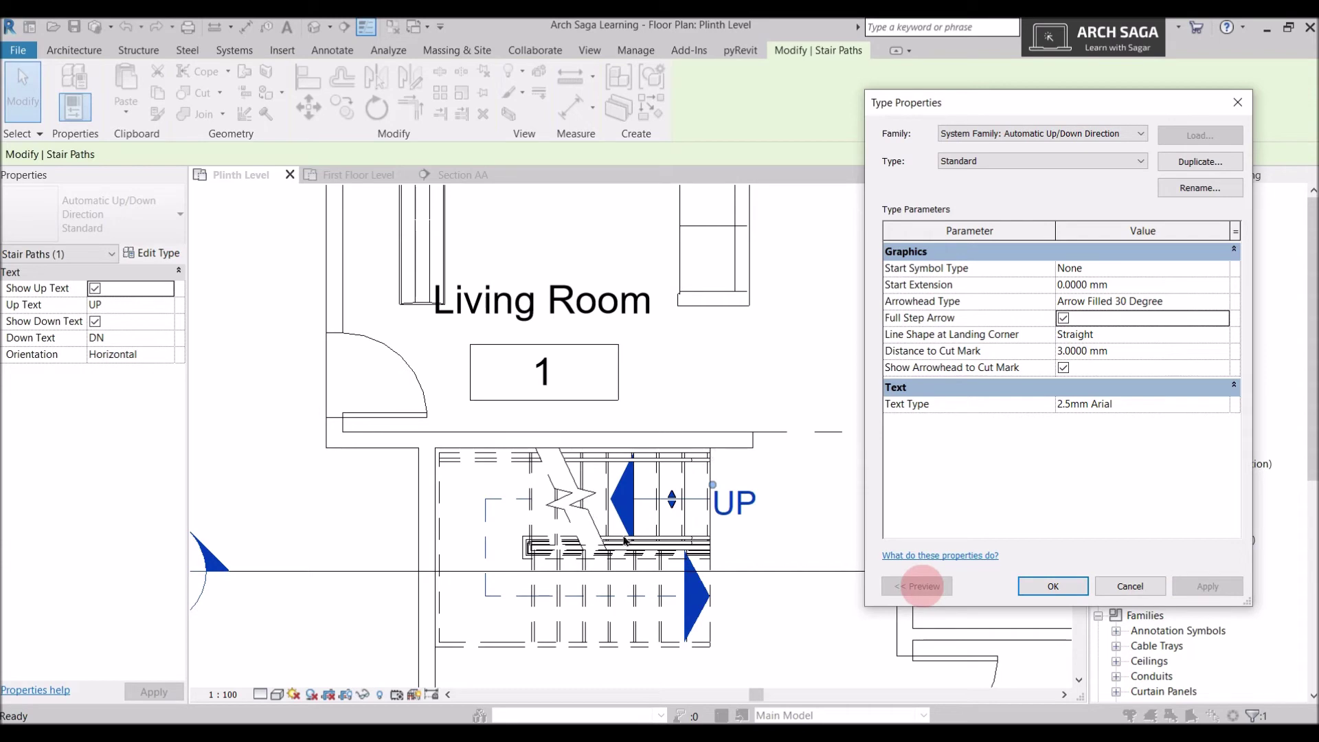
left_click(1052, 586)
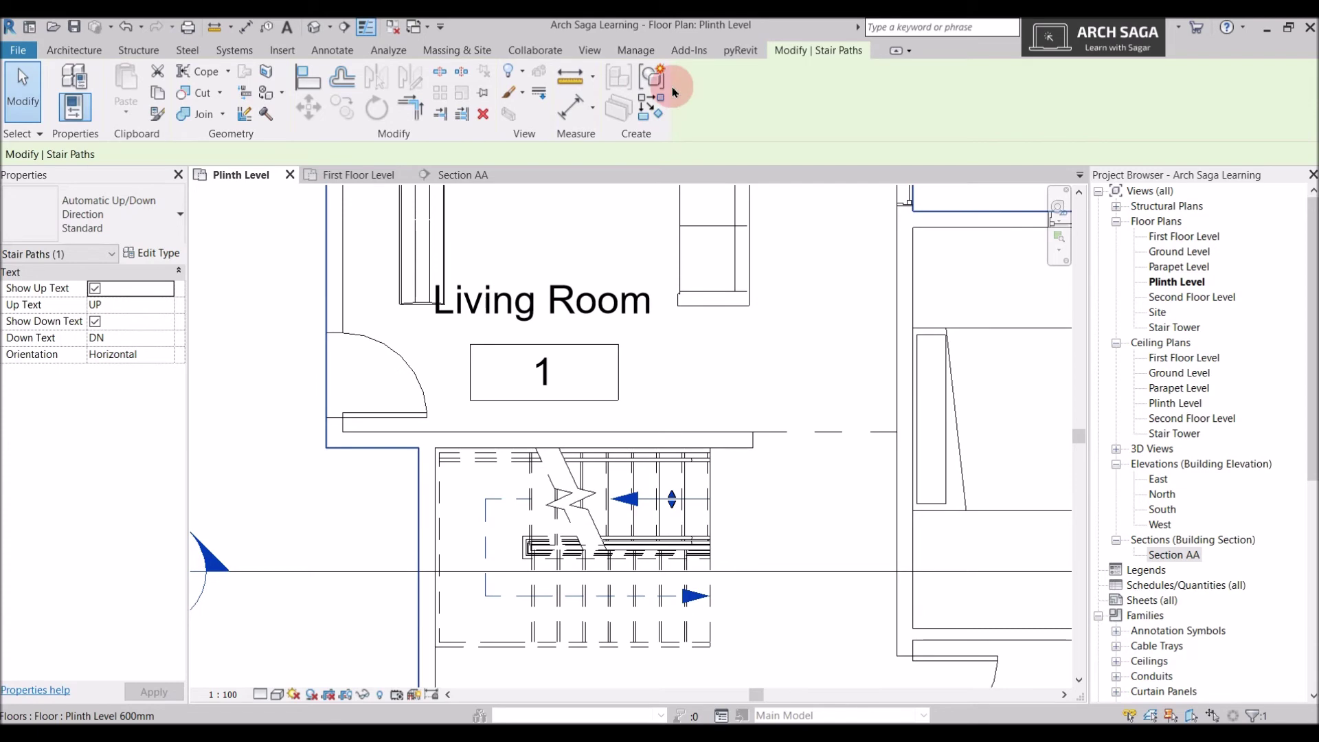
- Place tread numbers on the upper (1–8) and lower (9–16) stair runs
left_click(333, 50)
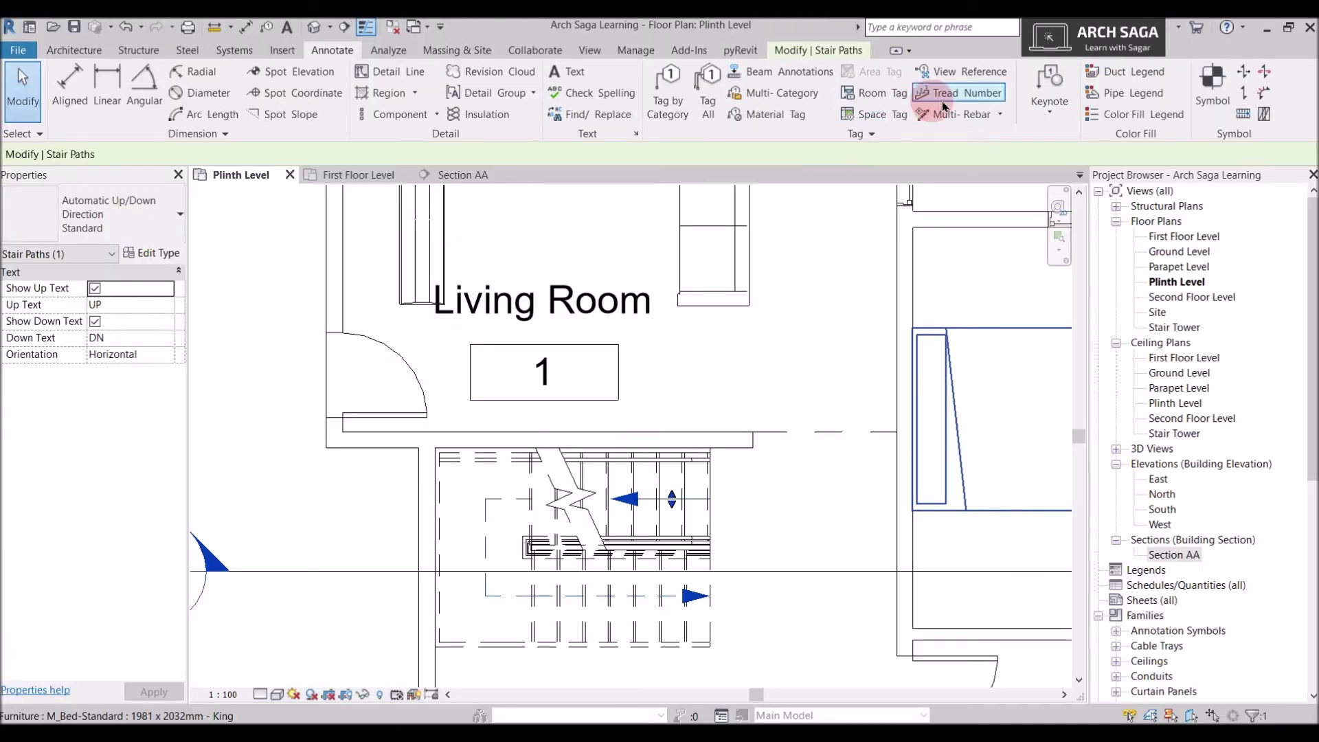
left_click(947, 97)
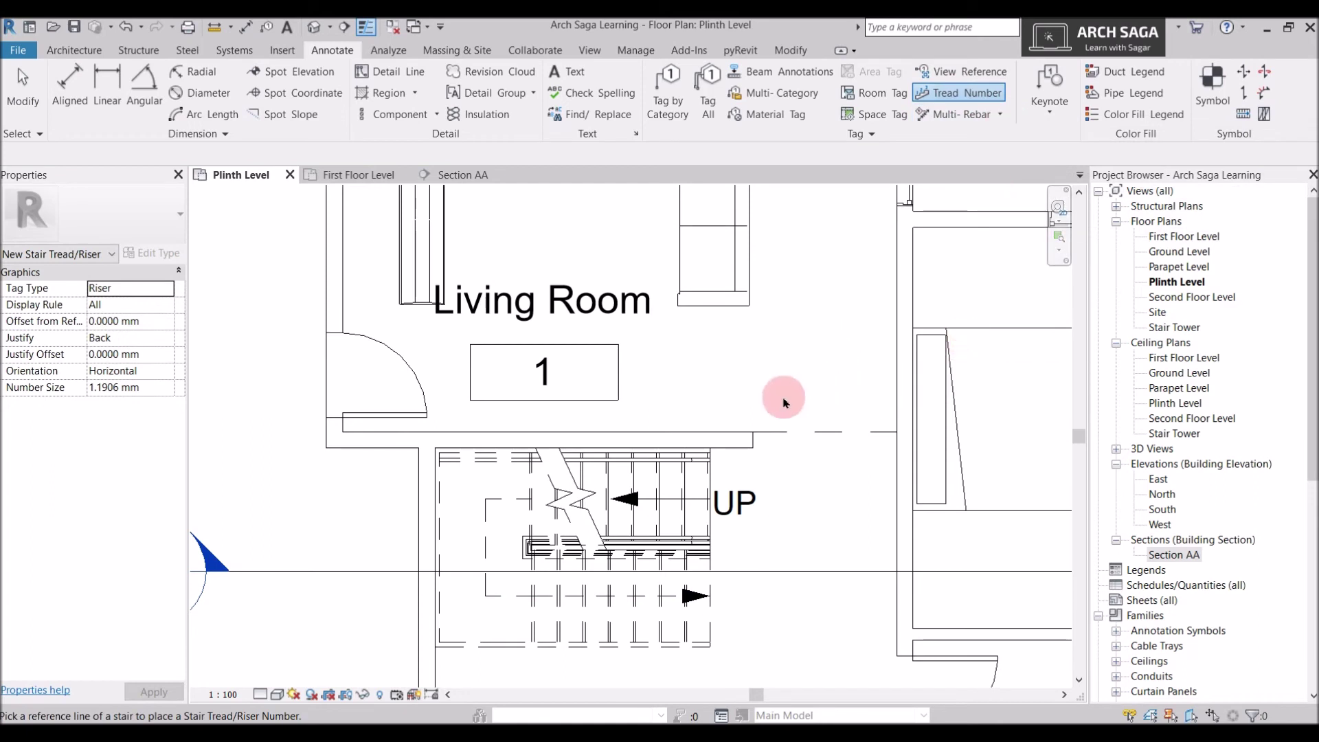
left_click(694, 483)
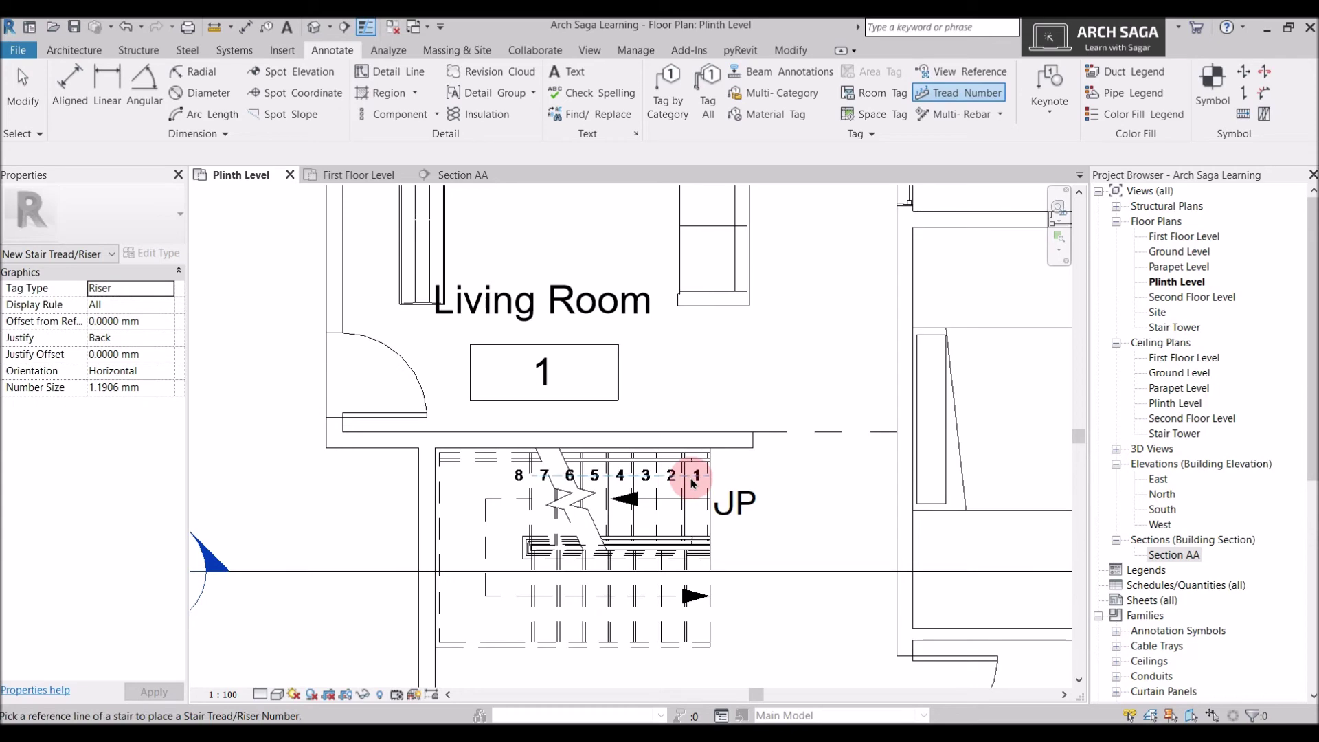
left_click(694, 618)
key("Escape")
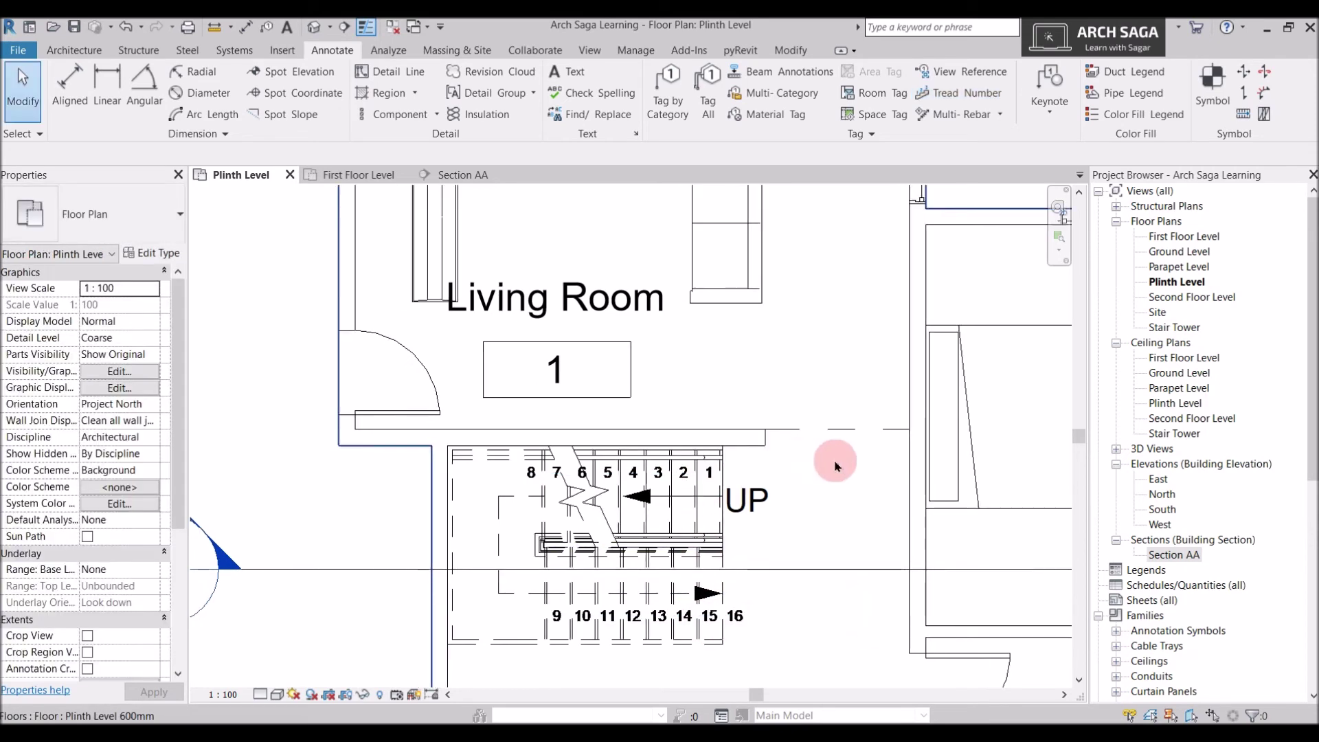
- Select the upper run's tread numbers
scroll(766, 484, "up", 2)
middle_click_drag(768, 481, 776, 479)
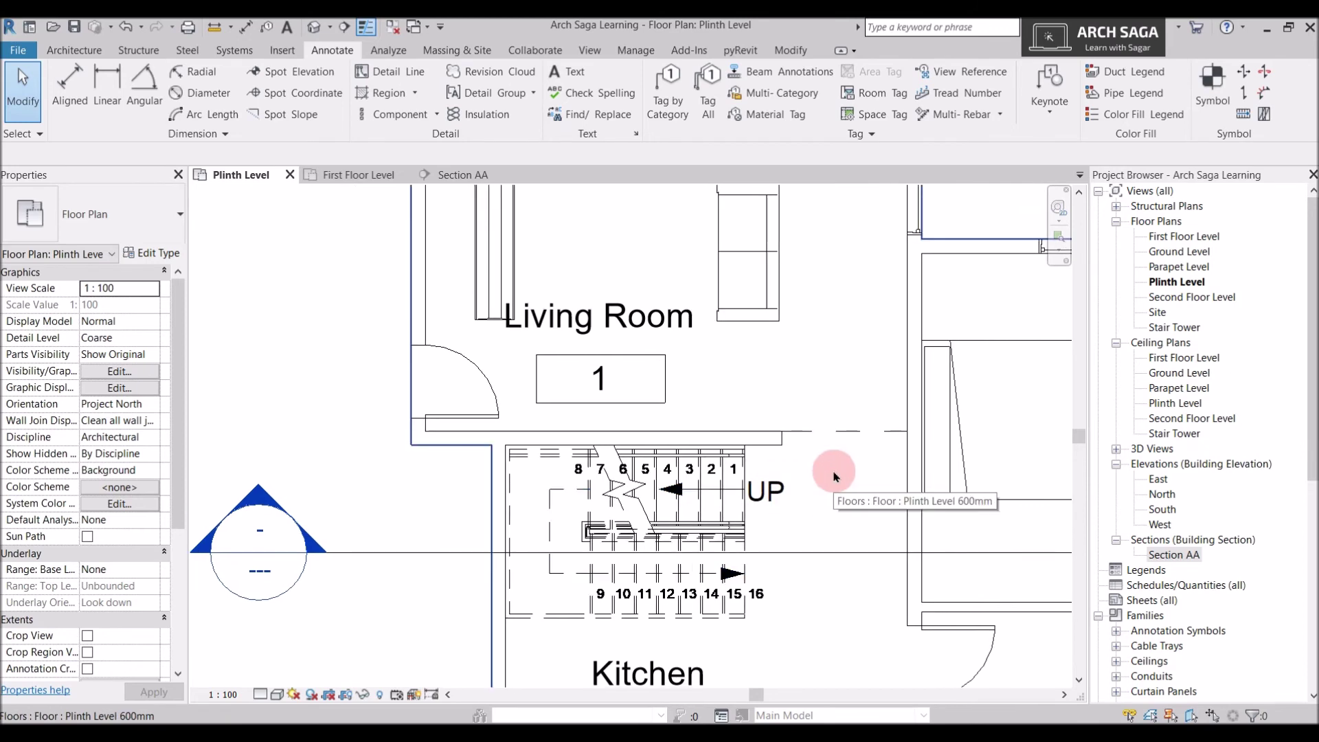
left_click(722, 467)
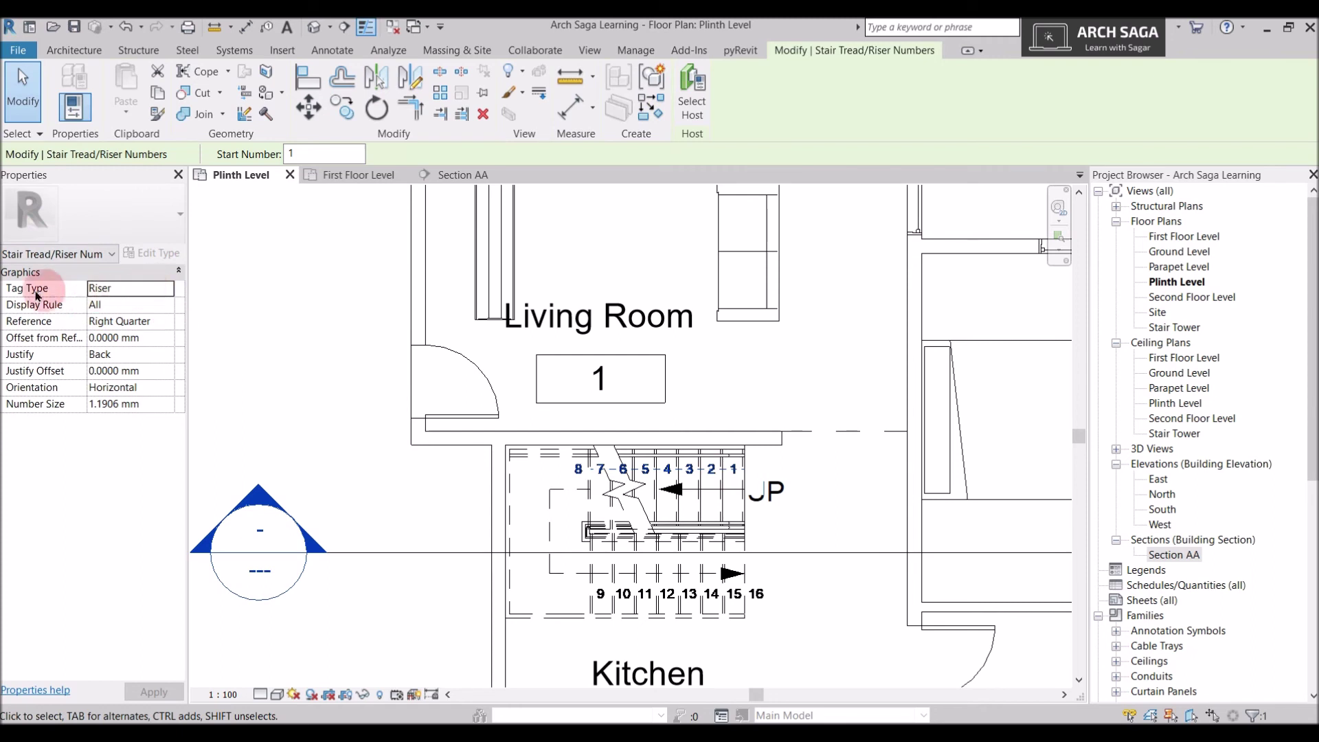
- Set the upper run's numbers to Tag Type Tread, Display Rule Start and End, Reference Center
left_click(167, 294)
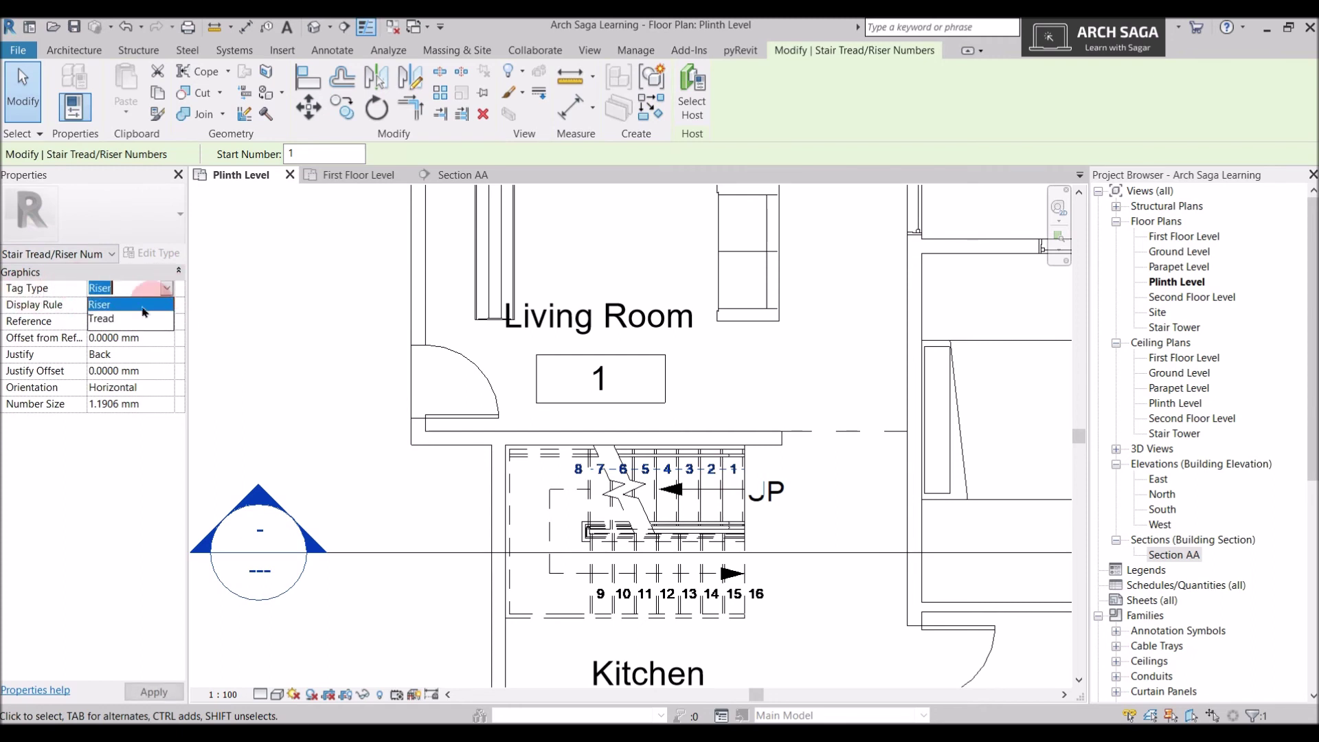
left_click(103, 311)
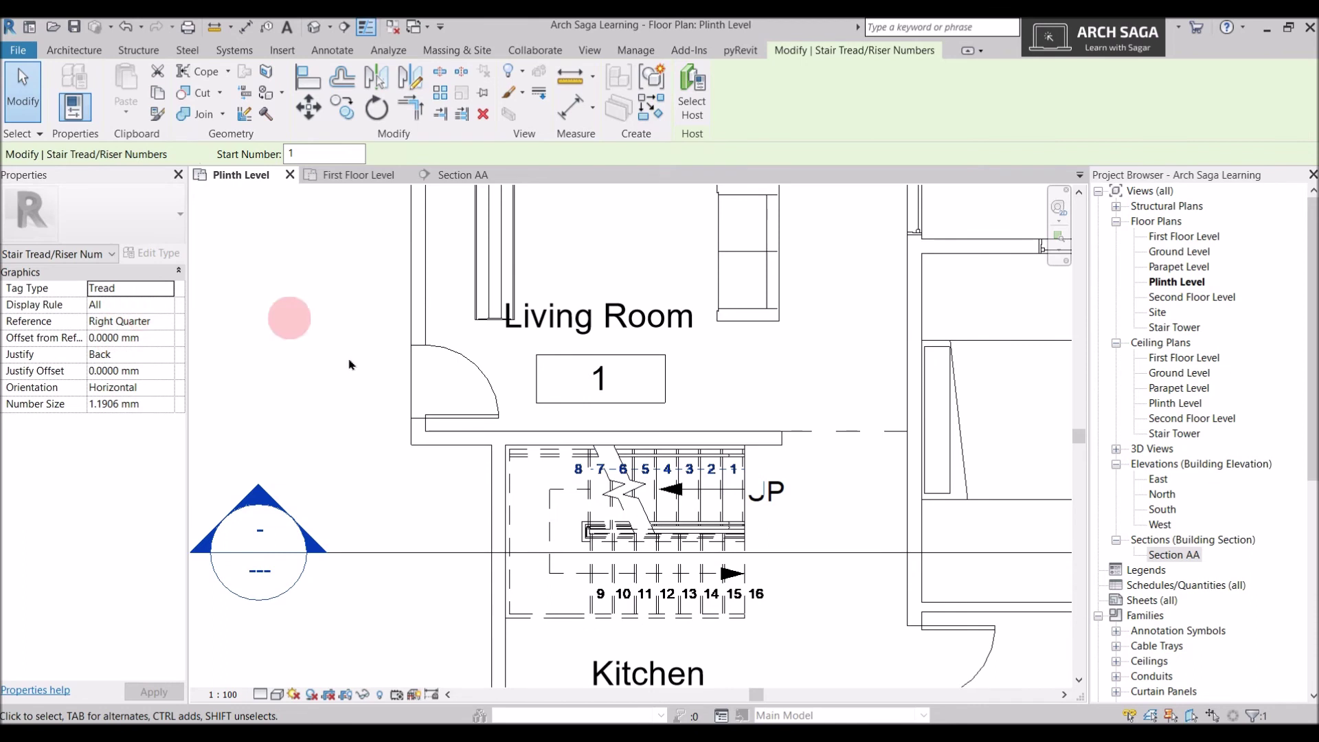
scroll(696, 562, "up", 1)
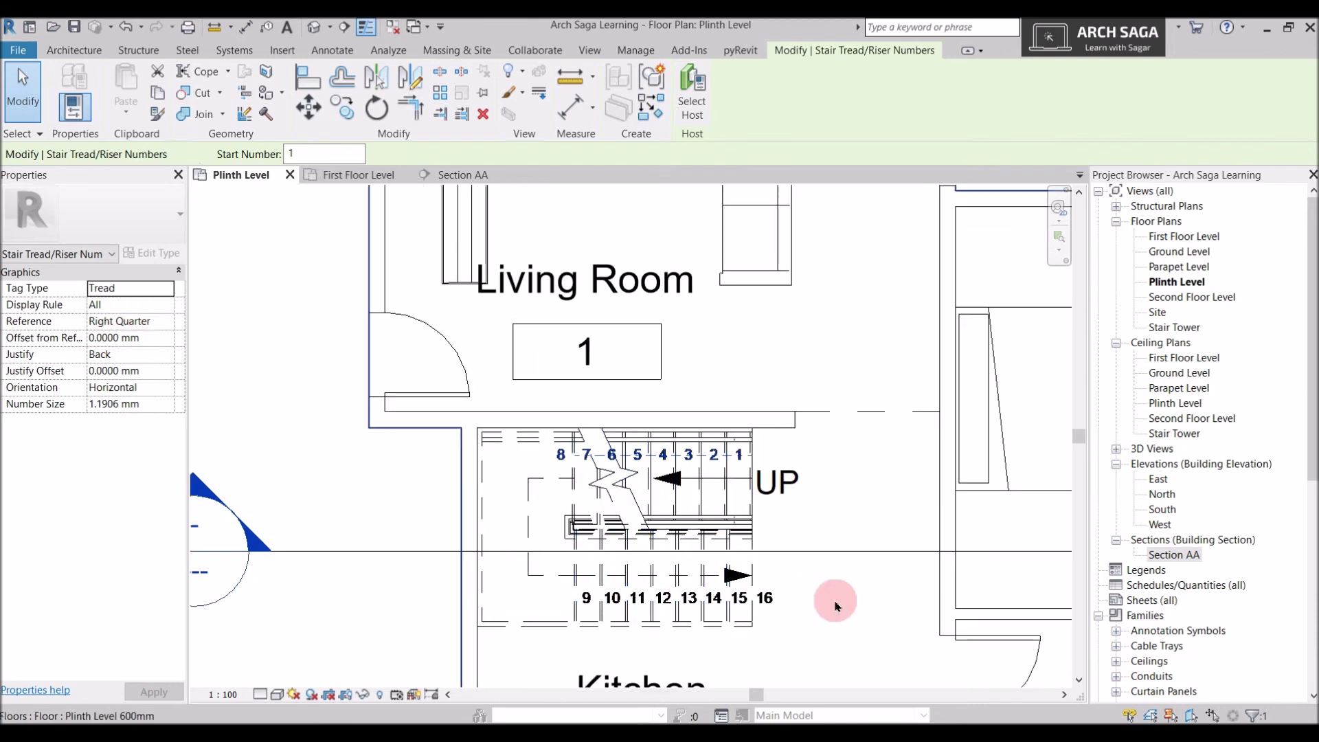
left_click(171, 305)
left_click(168, 305)
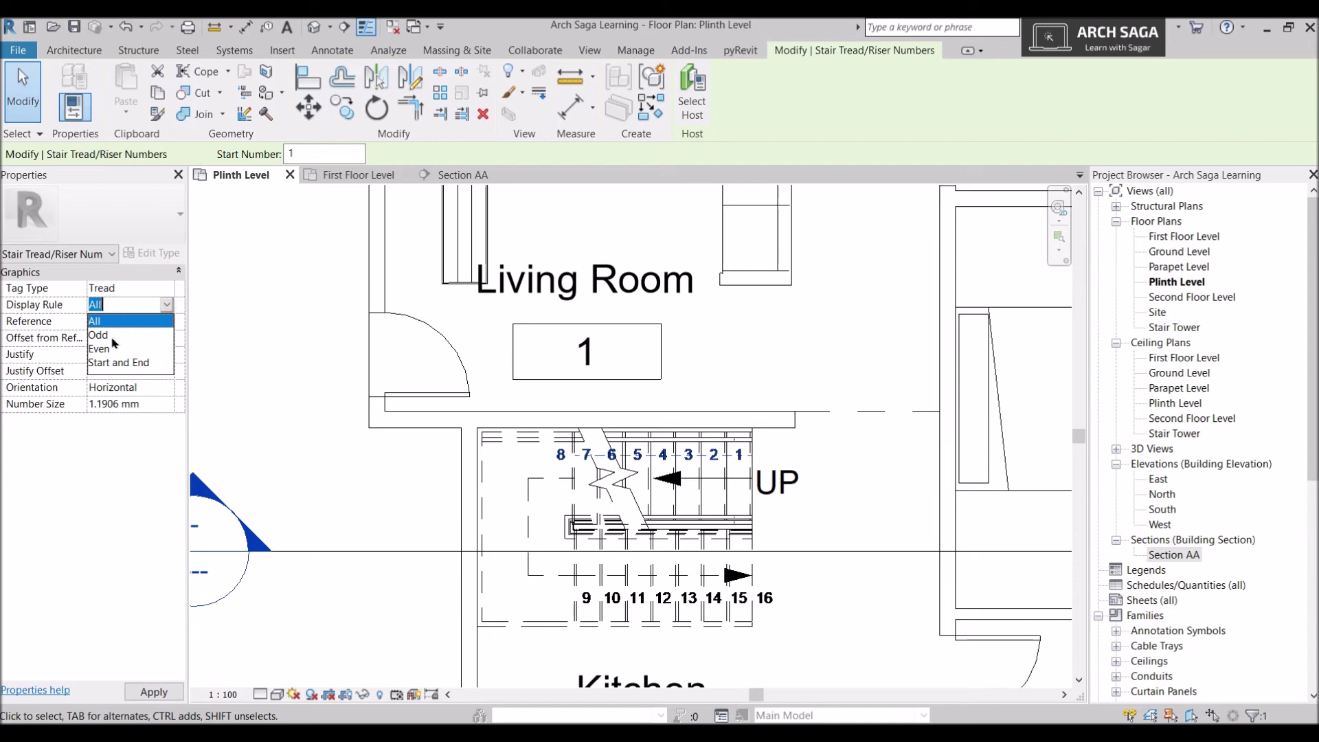
left_click(122, 363)
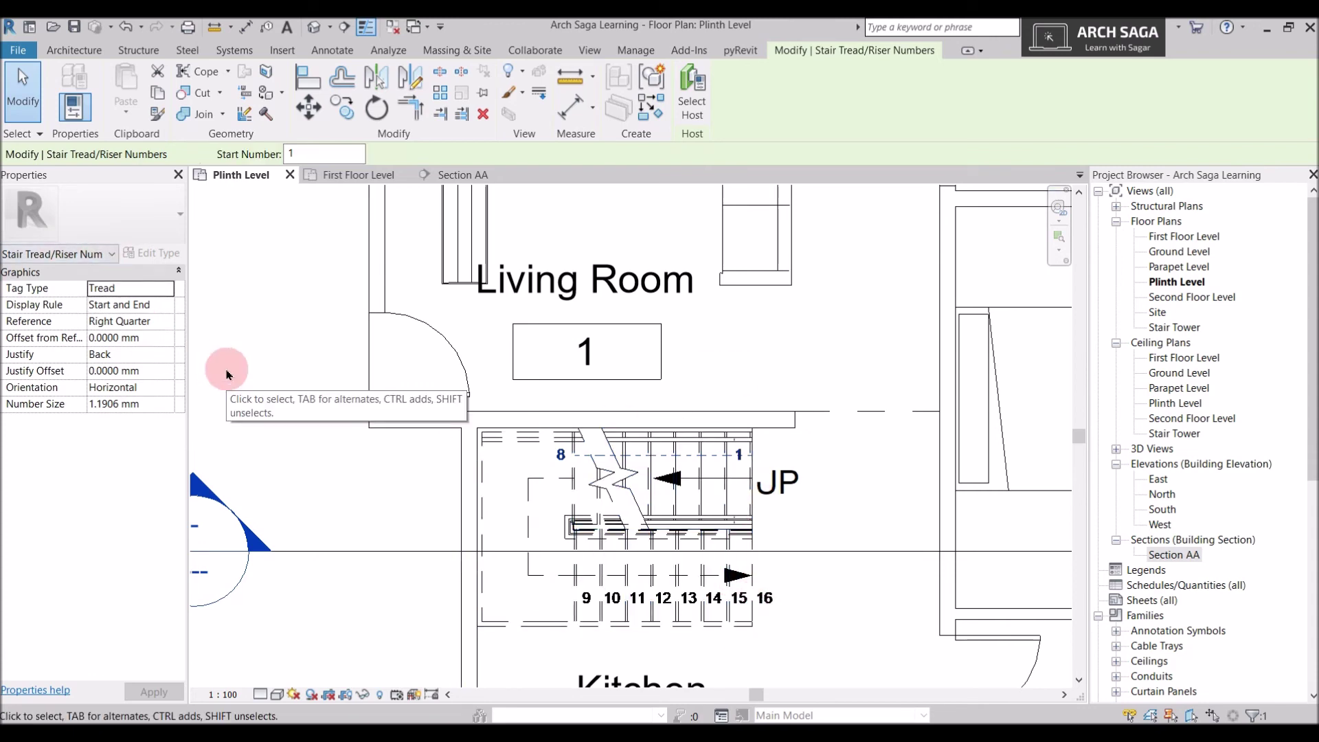
left_click(167, 325)
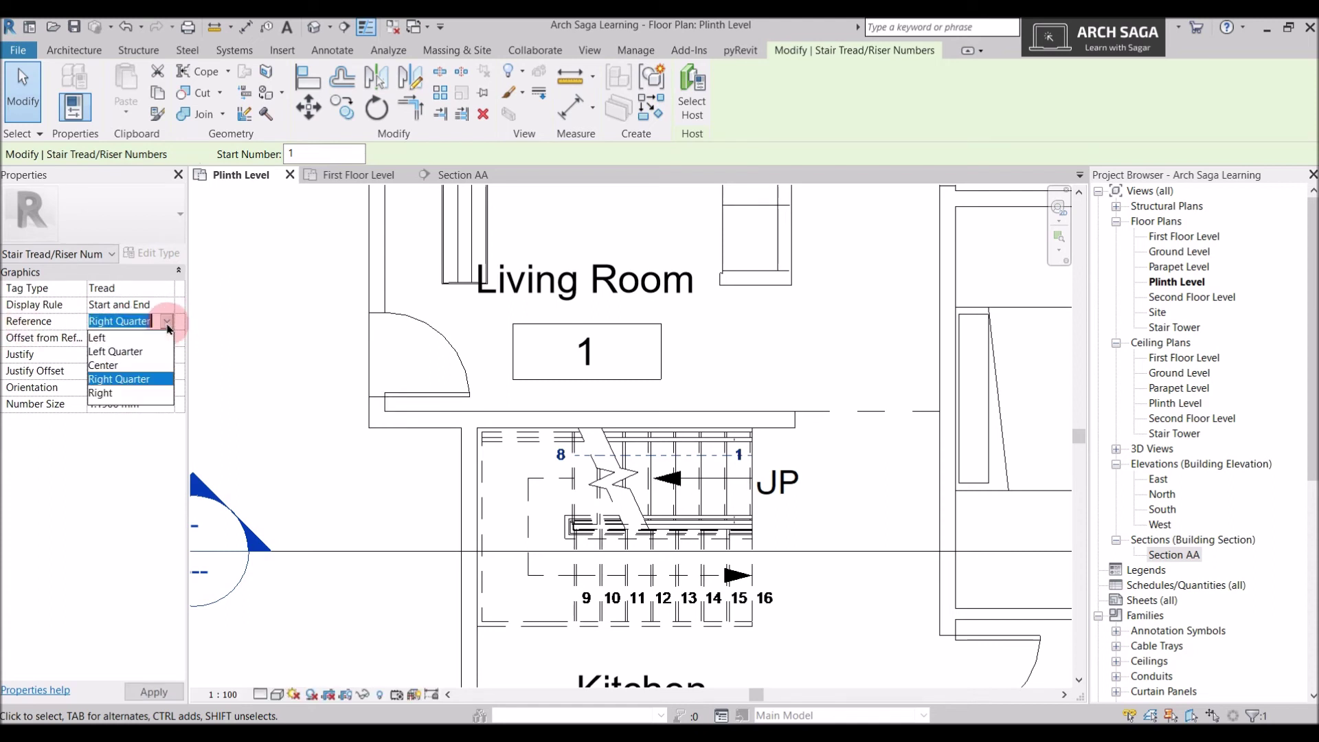
left_click(124, 366)
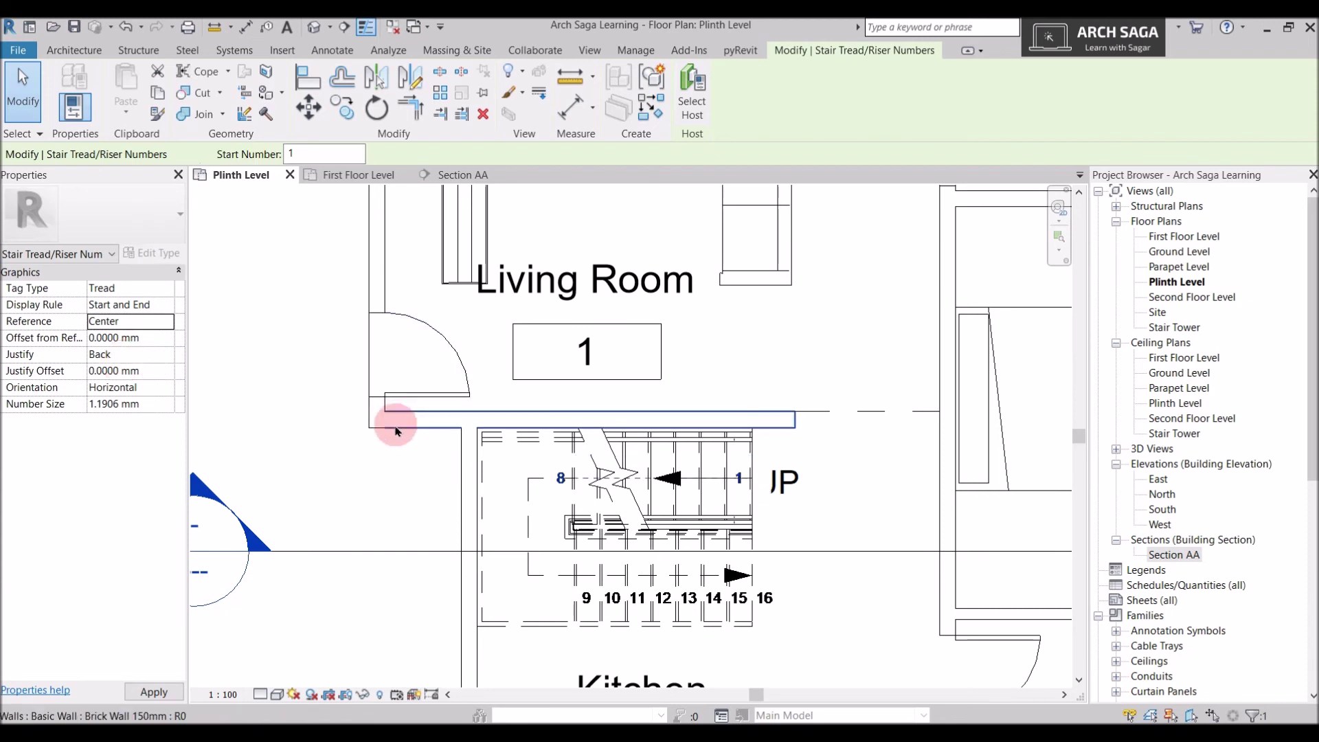
- Try Front justification and Vertical orientation, leaving the tread numbers Horizontal
left_click(167, 356)
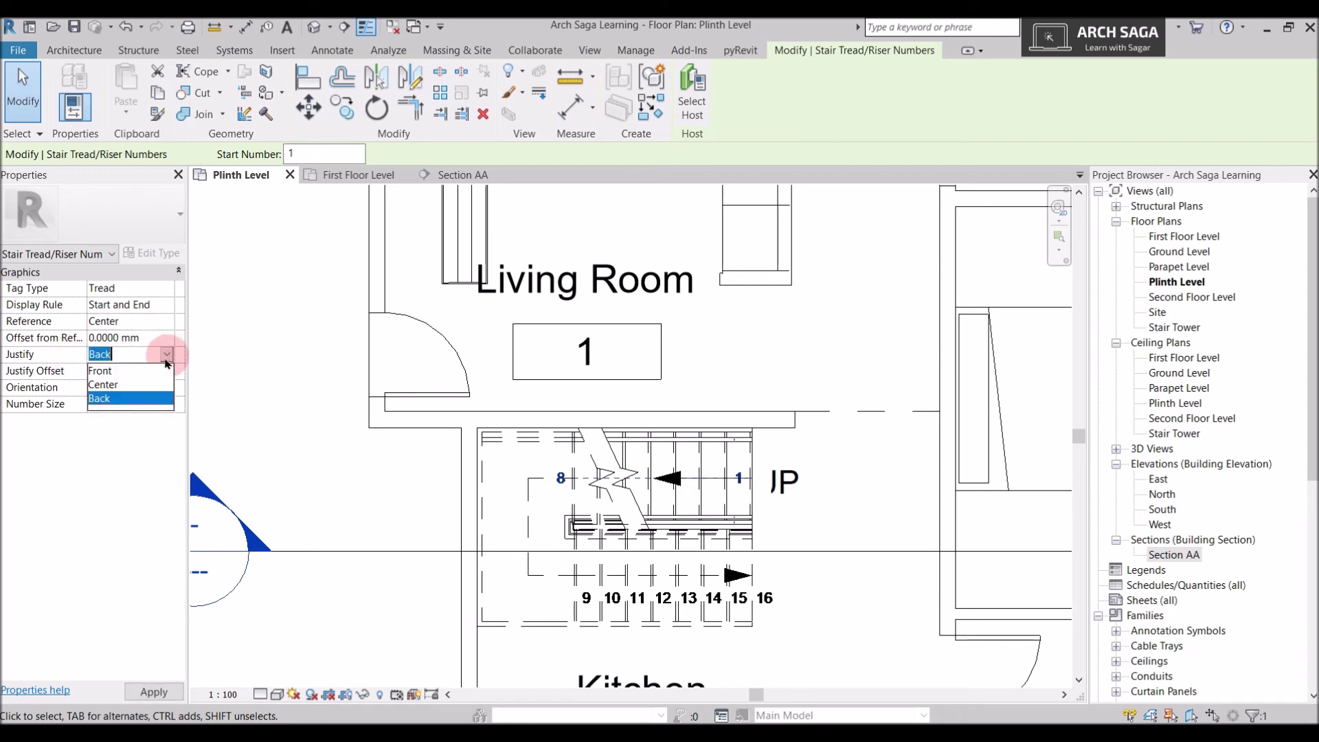
left_click(103, 371)
left_click_drag(754, 464, 781, 481)
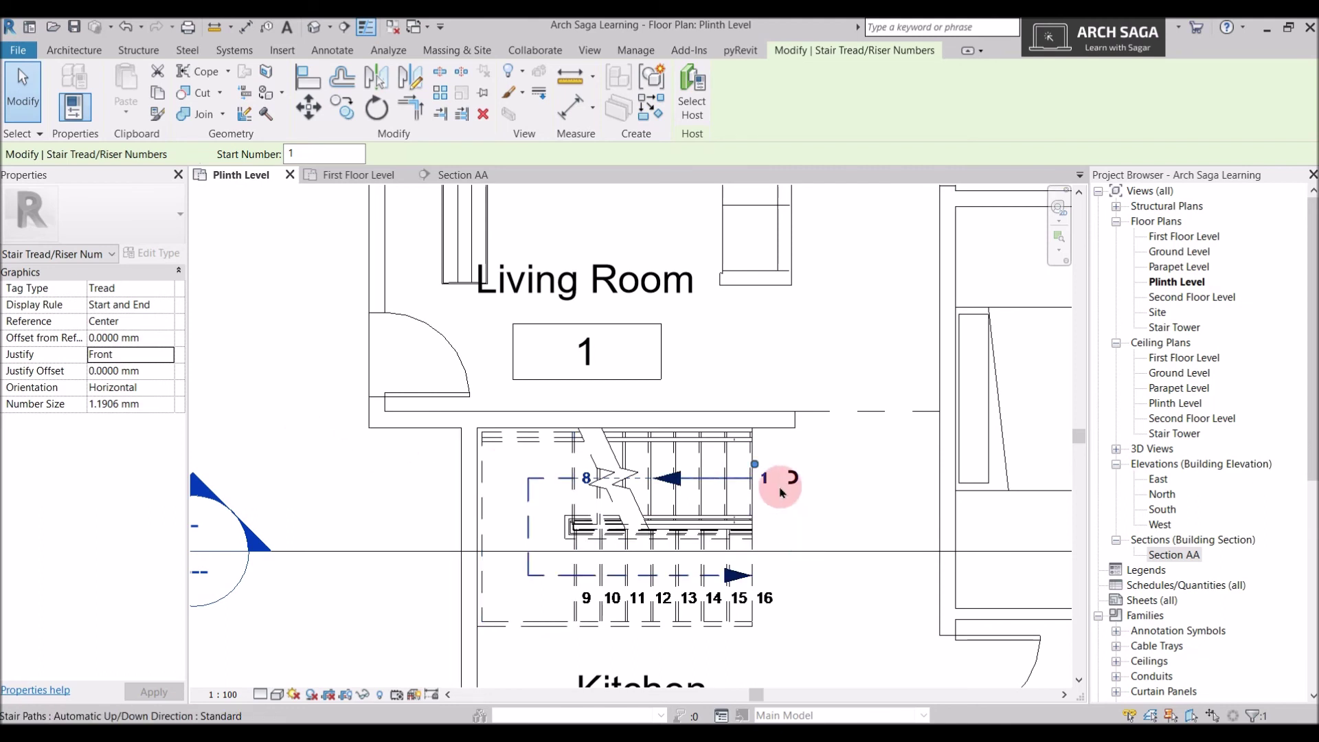
scroll(155, 370, "down", 2)
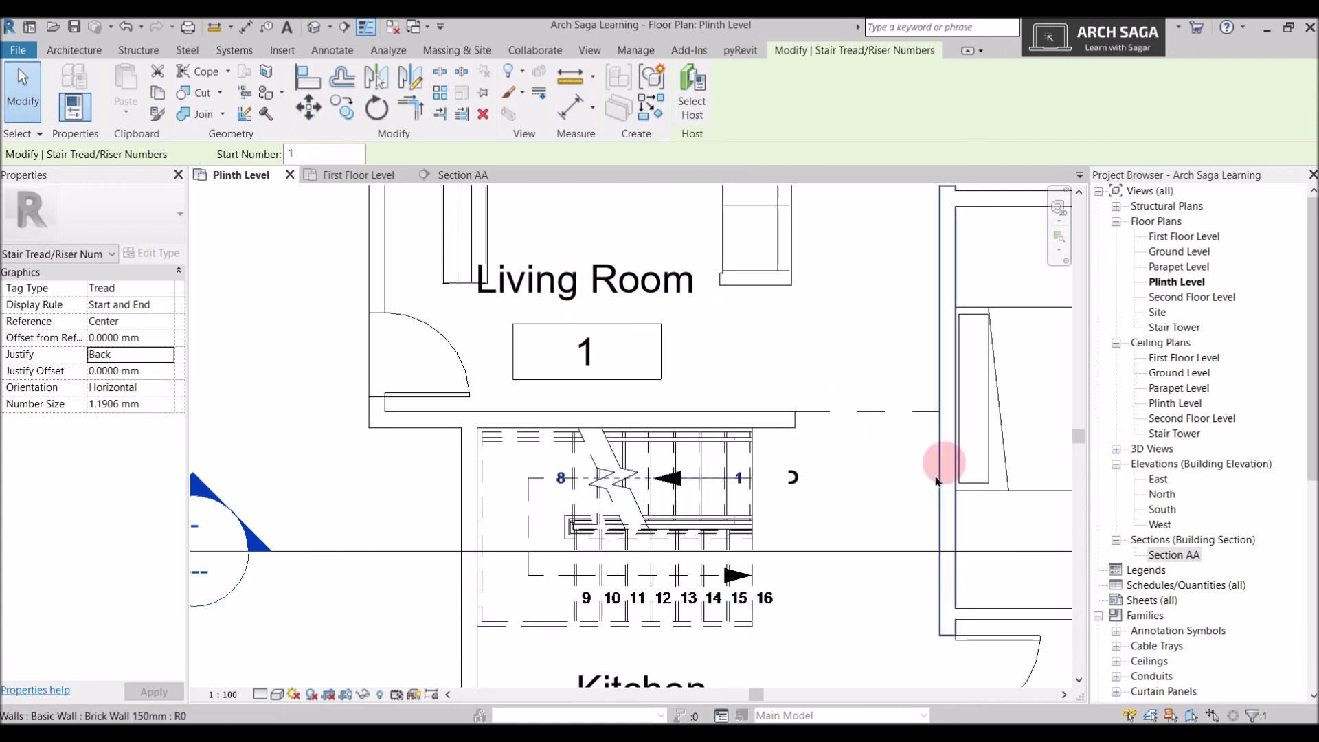
left_click(167, 389)
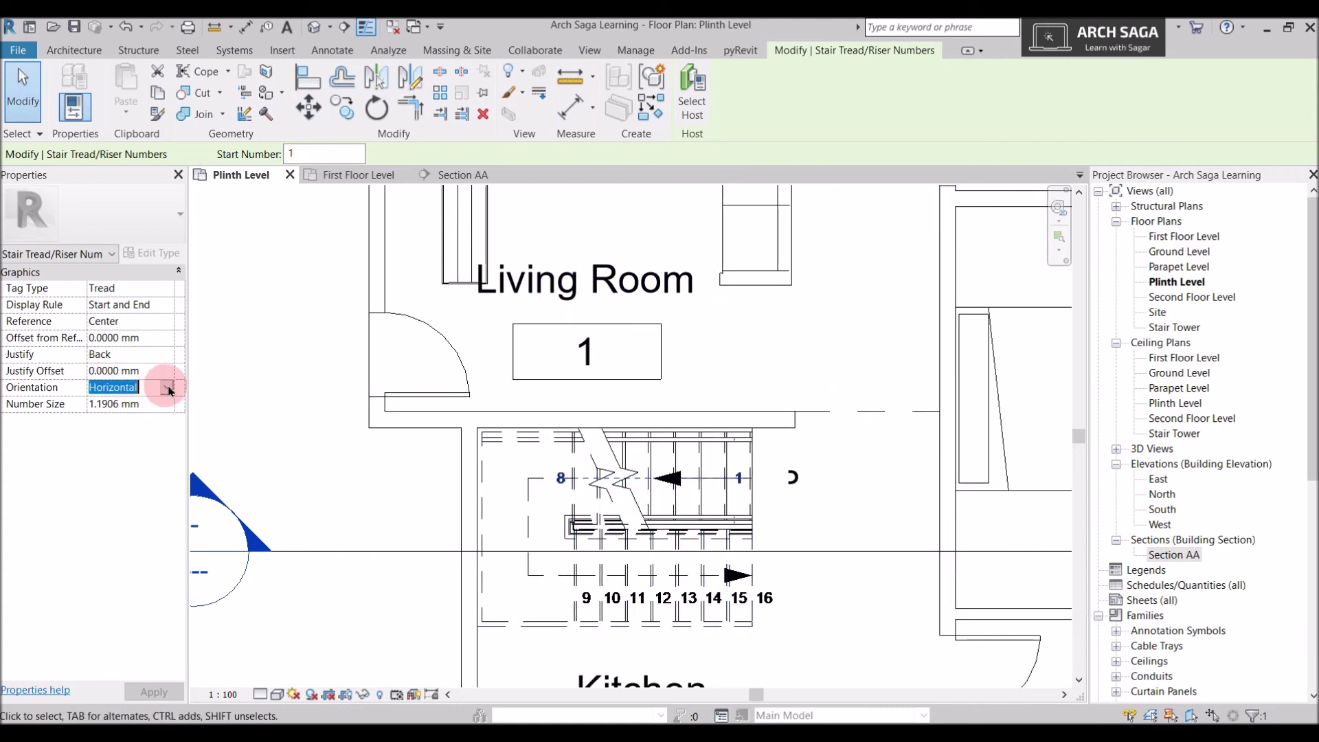
left_click(167, 389)
left_click(130, 421)
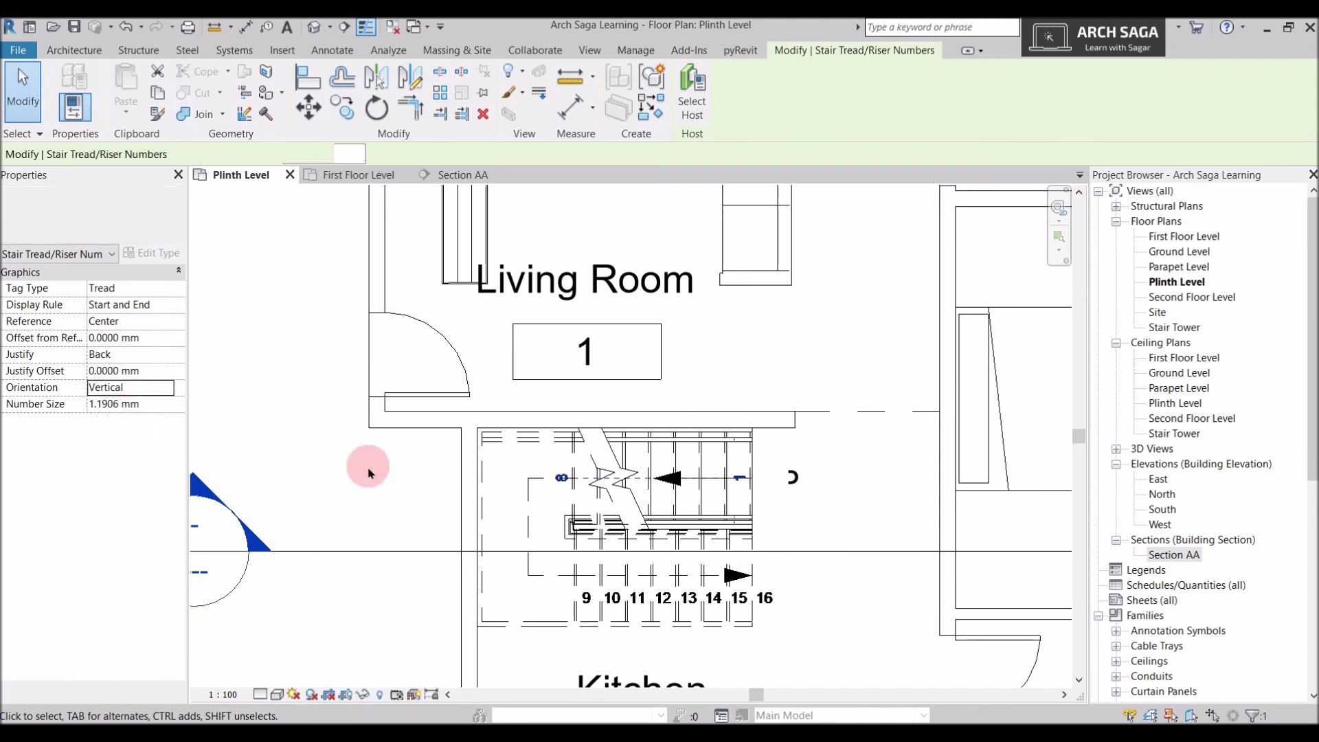
left_click(162, 387)
left_click(121, 404)
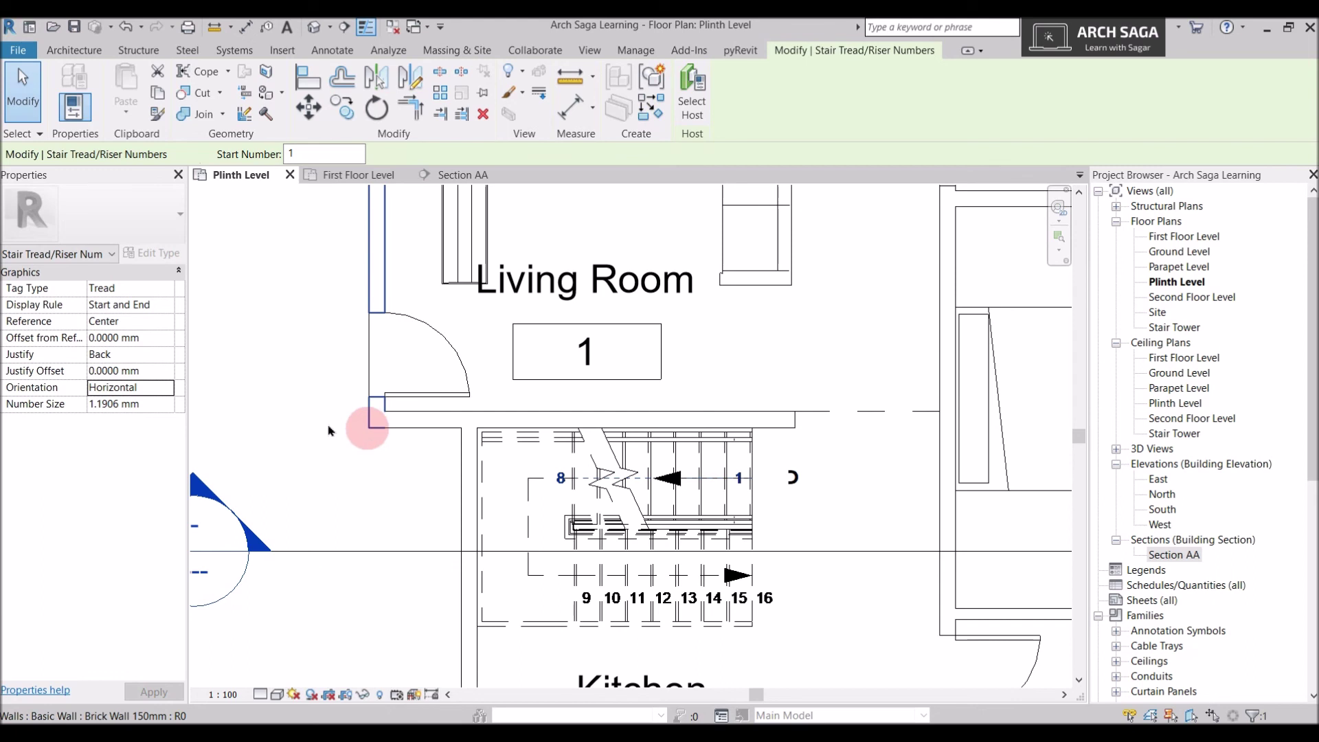
- Set the tread Number Size to 1 mm and deselect the numbers
left_click(153, 403)
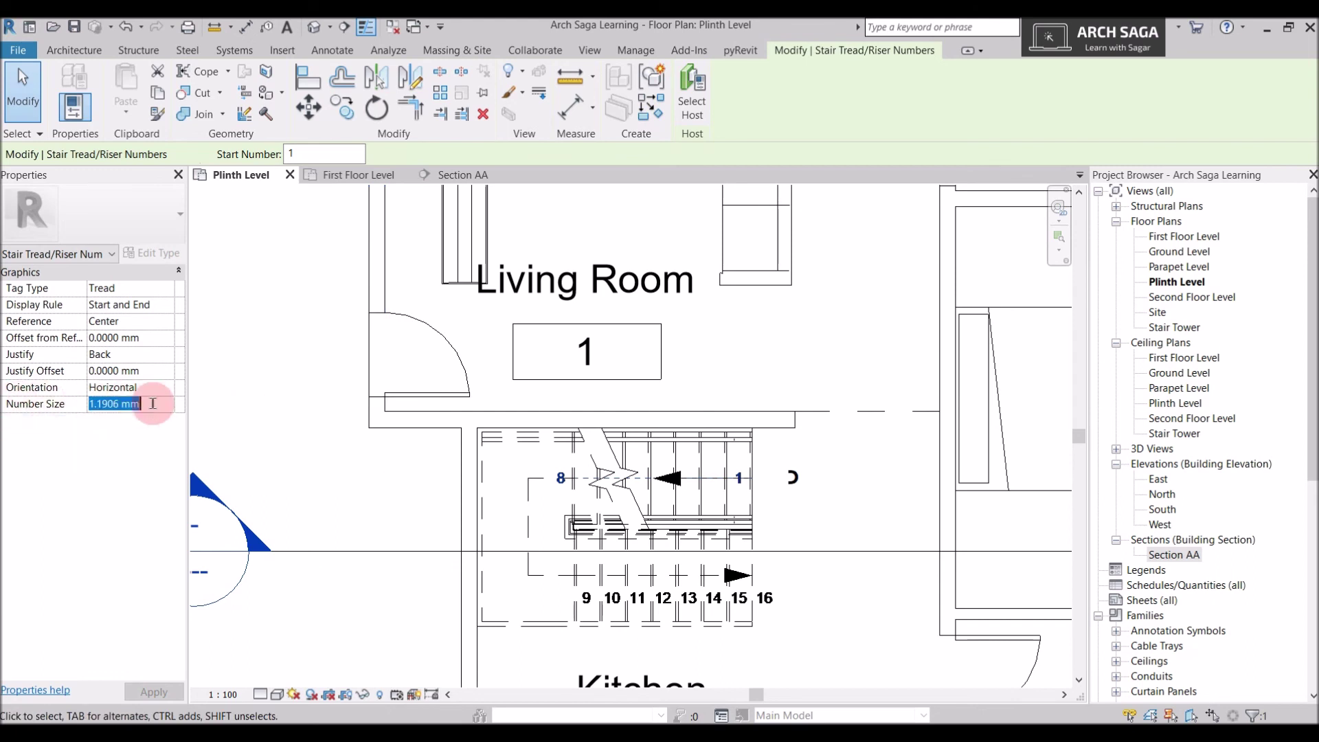
left_click(164, 400)
type("1")
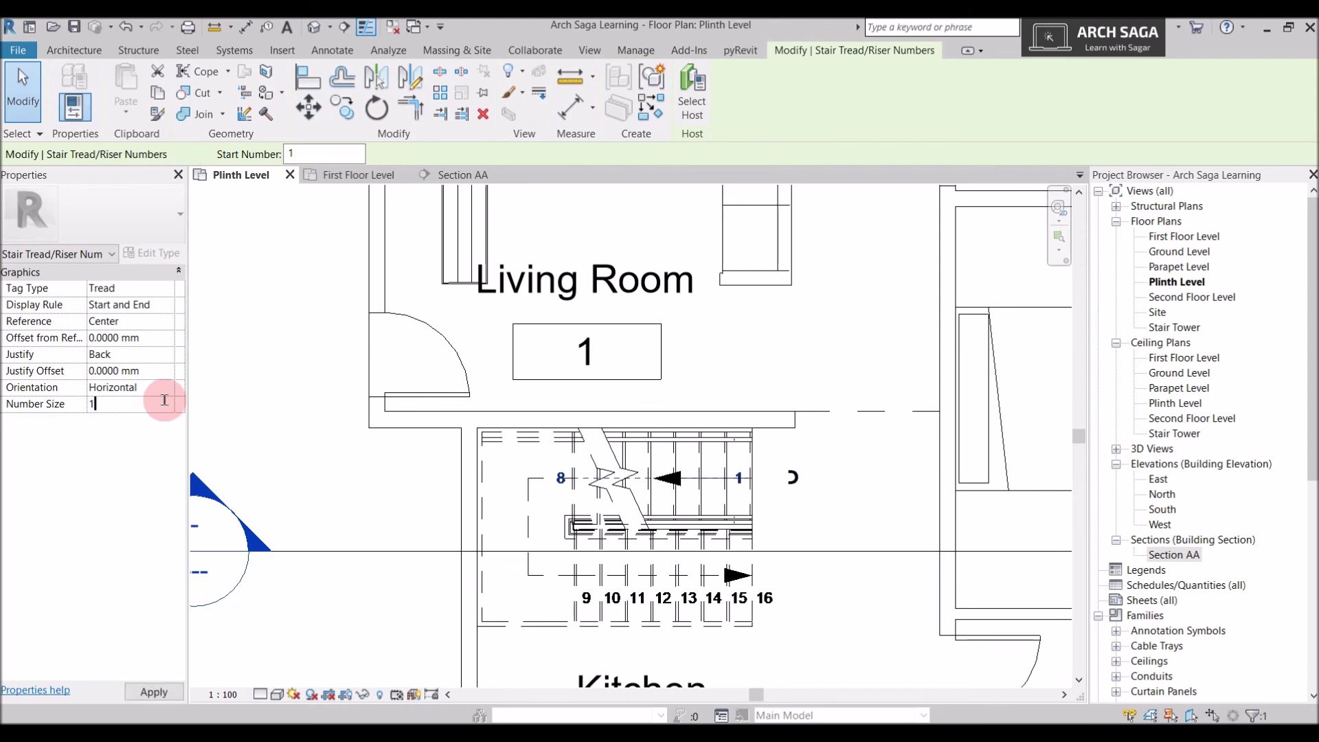
key("Return")
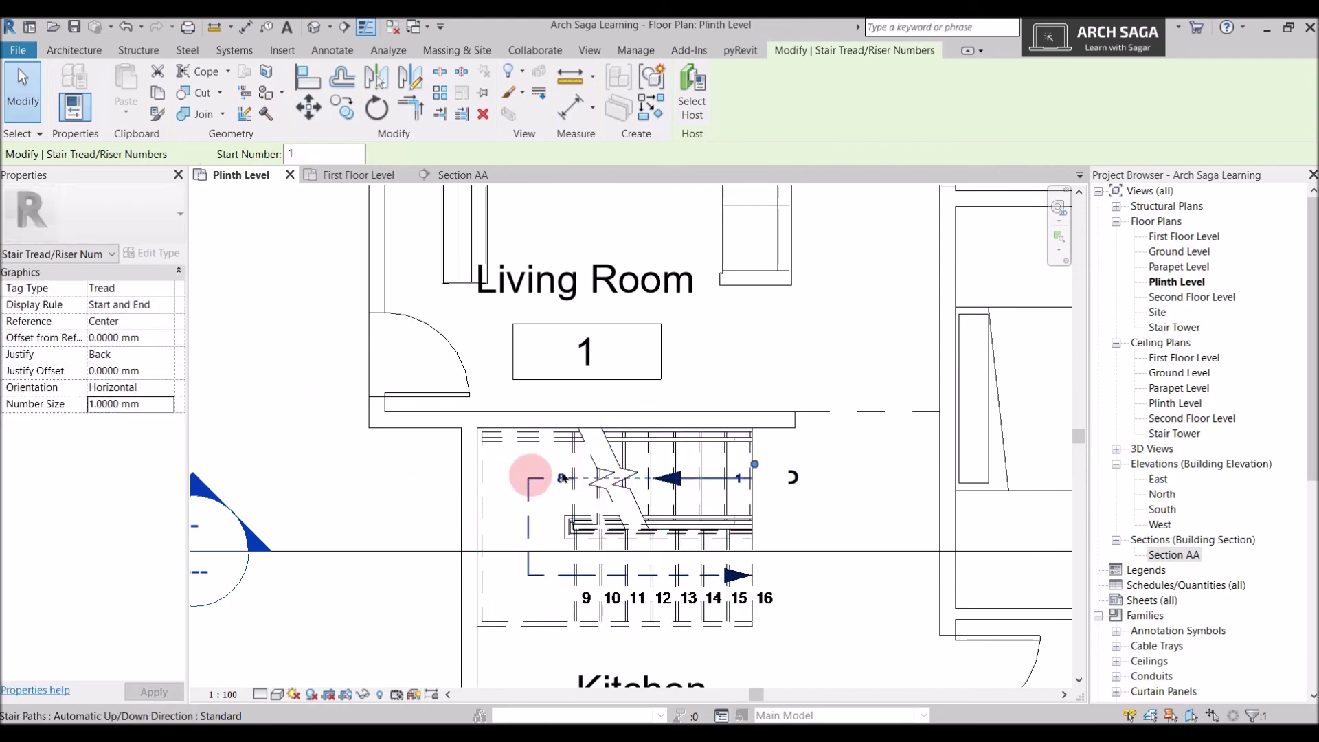
key("Escape")
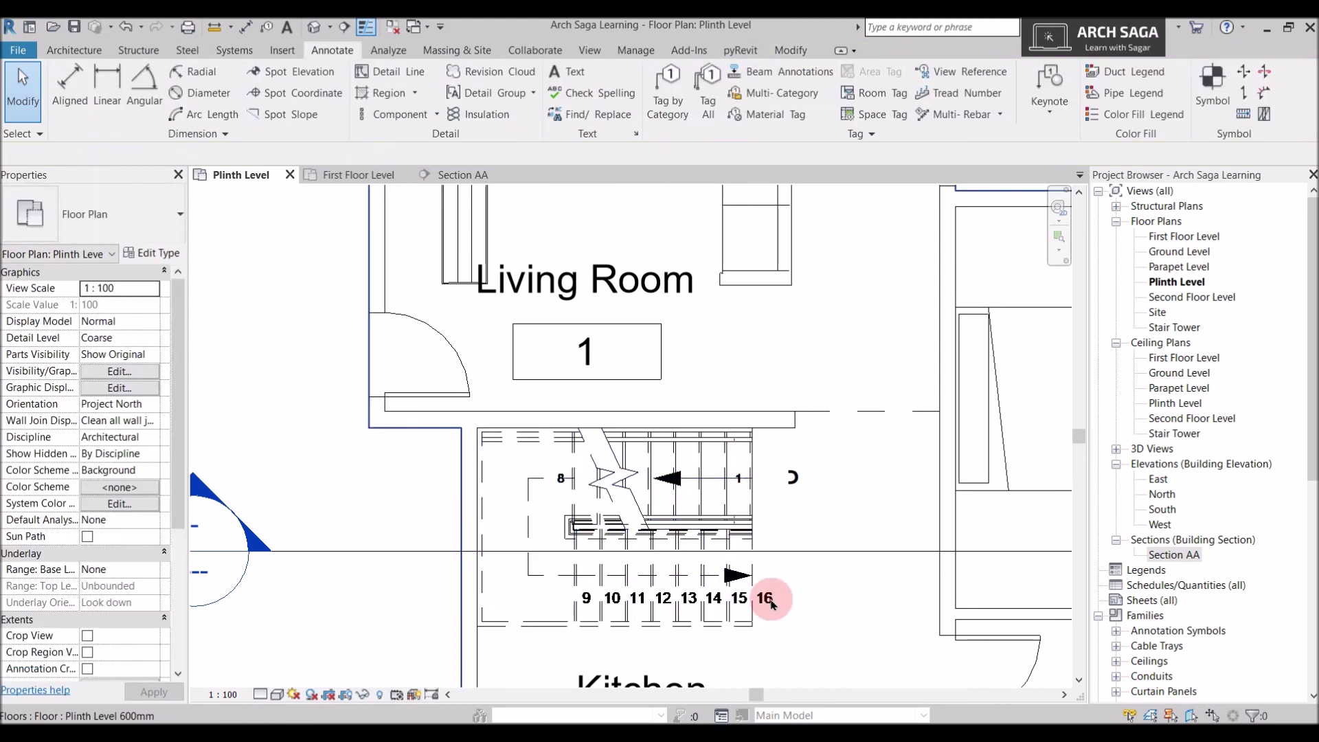